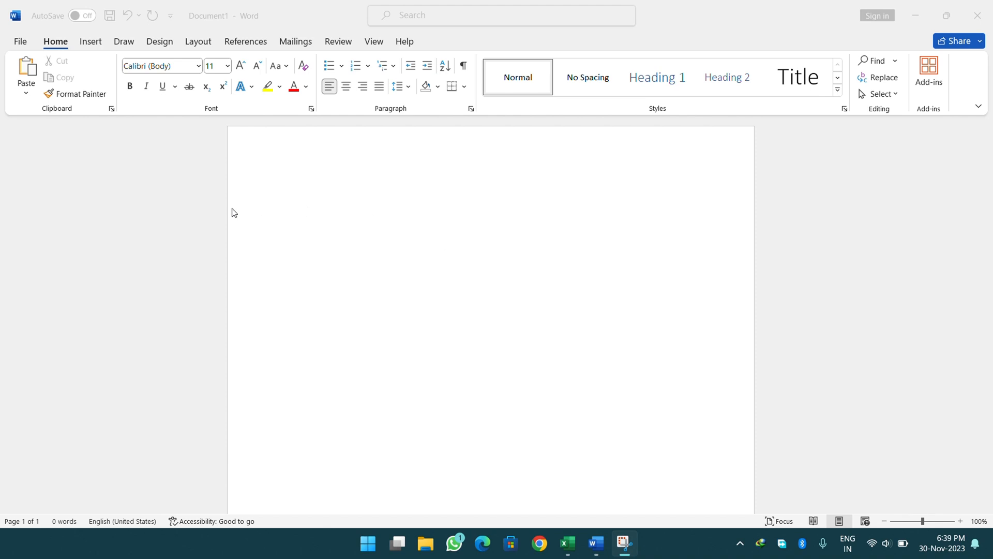
Insert a table with four columns and three rows and show its layout tools
{"action": "left_click", "coordinate": [305, 179]}
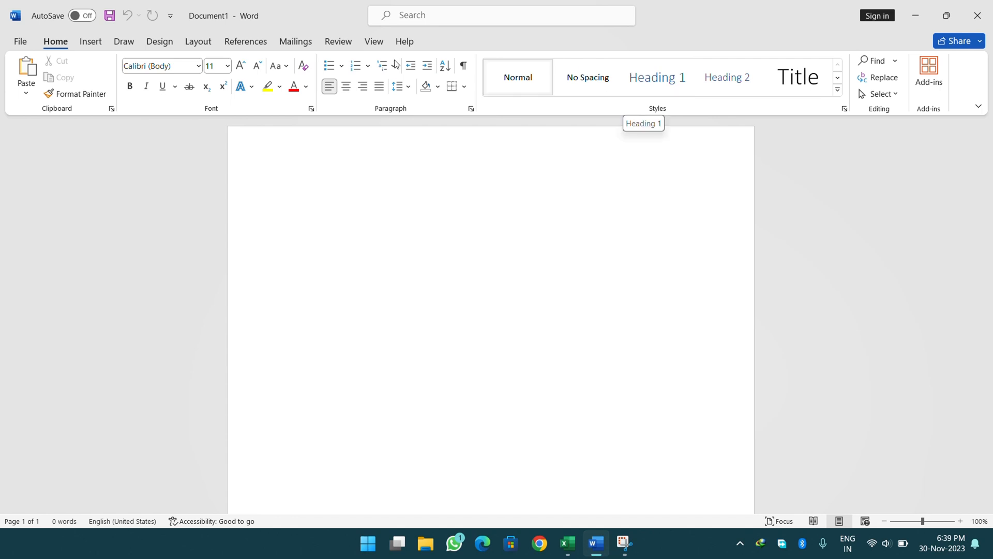
{"action": "left_click", "coordinate": [97, 45]}
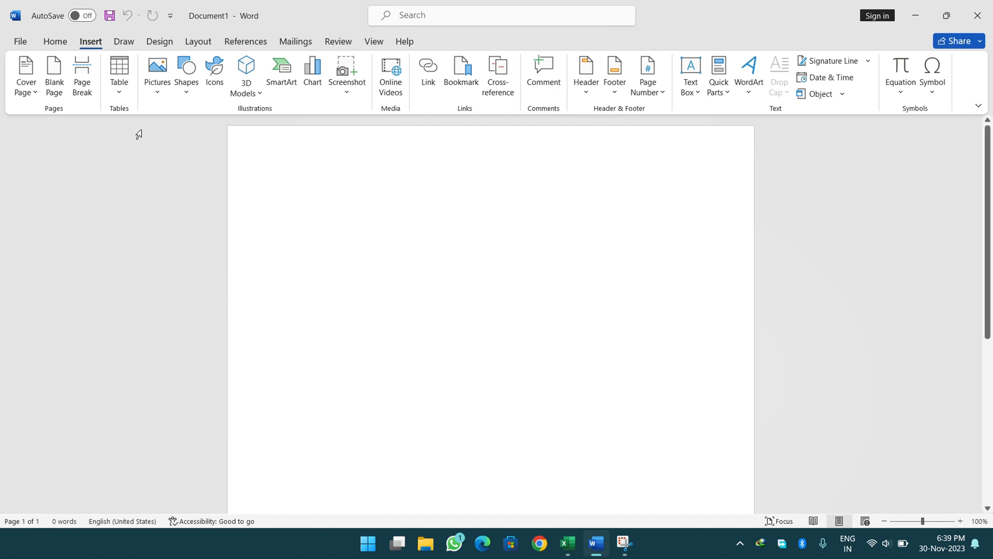
{"action": "left_click", "coordinate": [124, 98]}
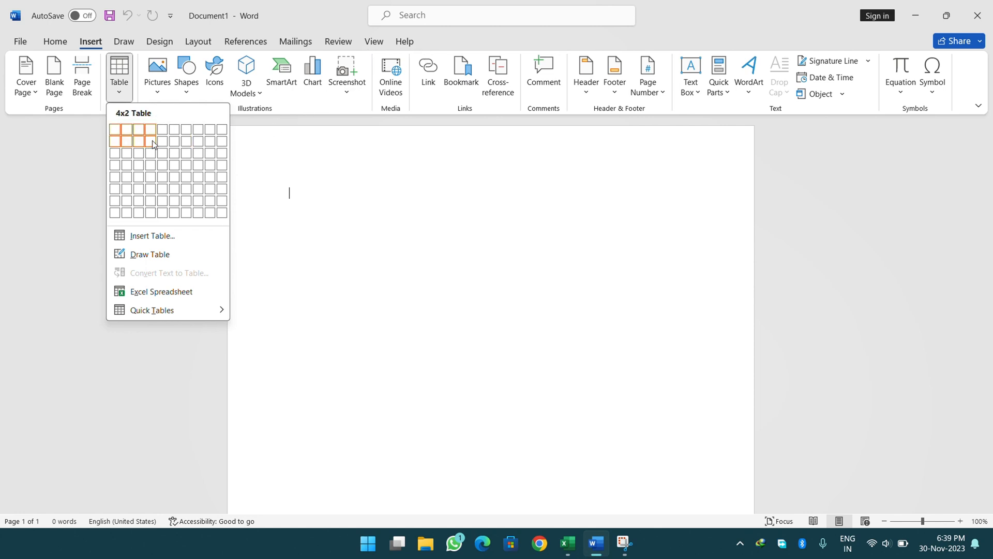
{"action": "left_click", "coordinate": [152, 153]}
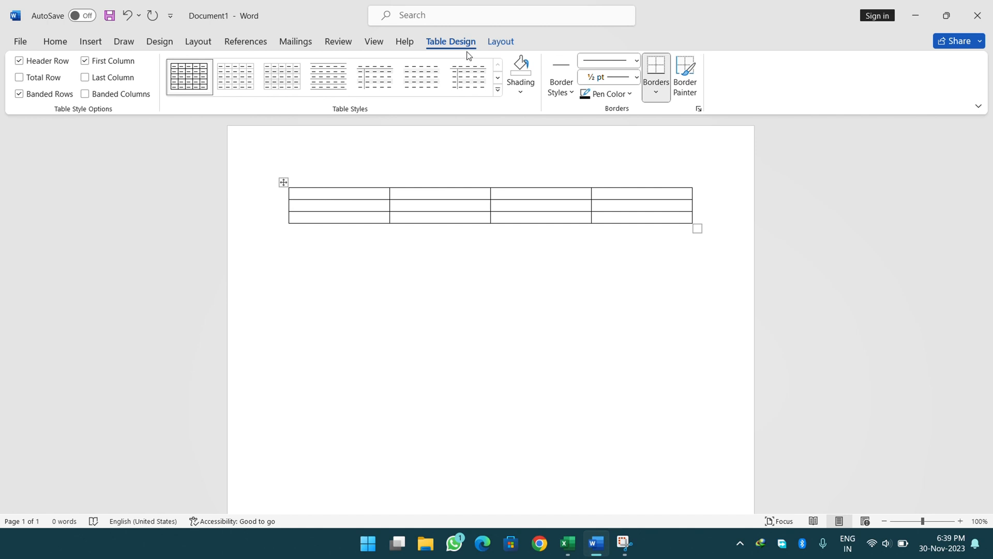
{"action": "left_click", "coordinate": [507, 45]}
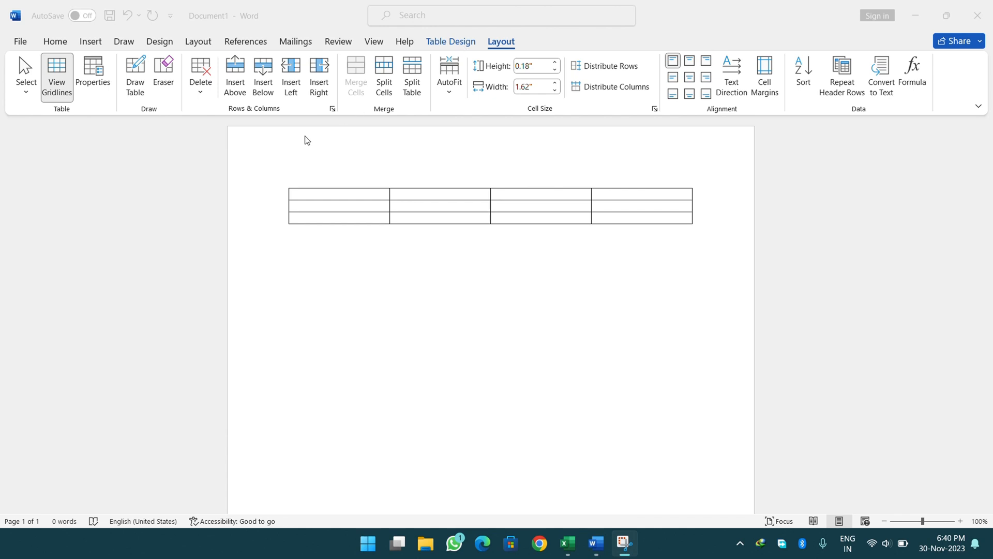
Delete the whole table from the page
{"action": "left_click", "coordinate": [304, 242]}
{"action": "key", "text": "ctrl+a"}
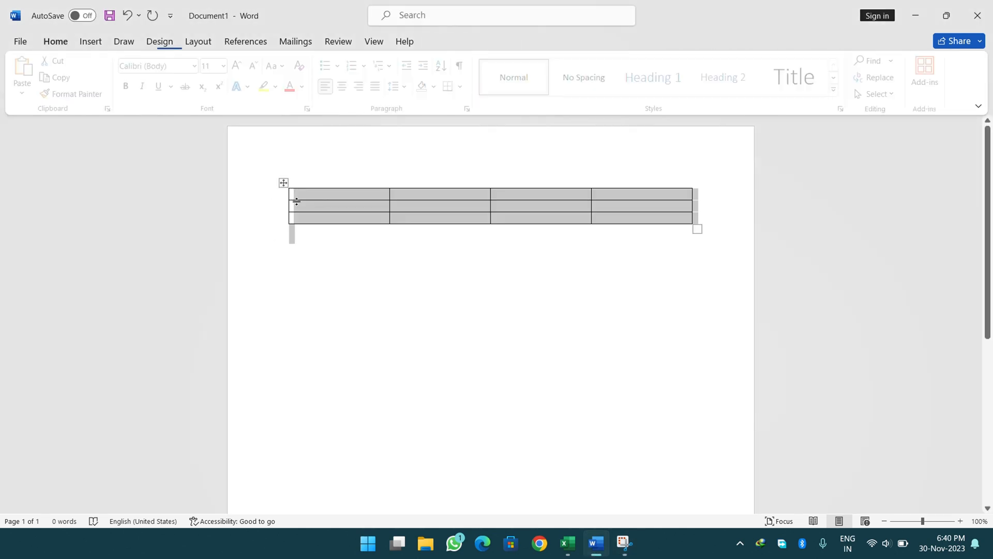
{"action": "key", "text": "BackSpace"}
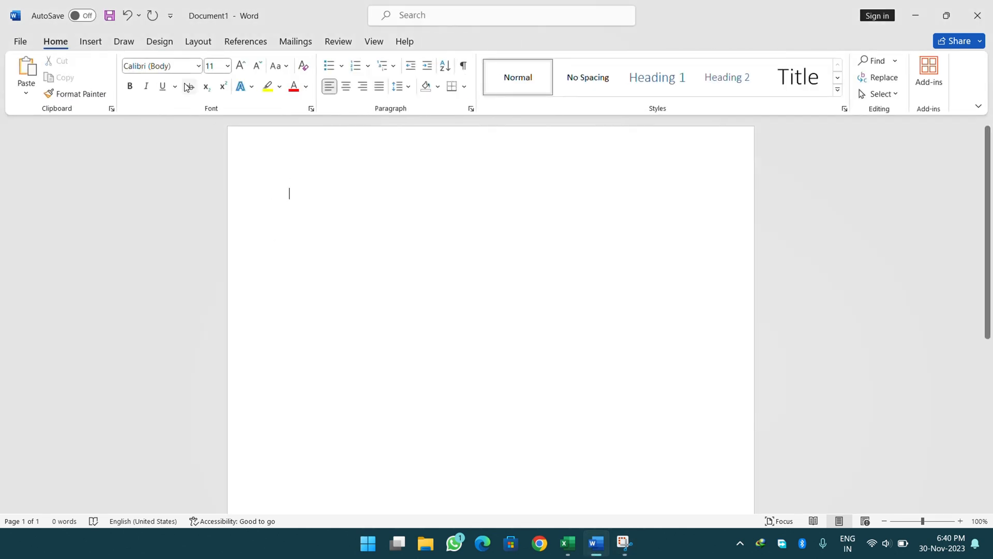
Insert the picture hard_drive.webp from the Pictures subfolder on this device
{"action": "left_click", "coordinate": [96, 37]}
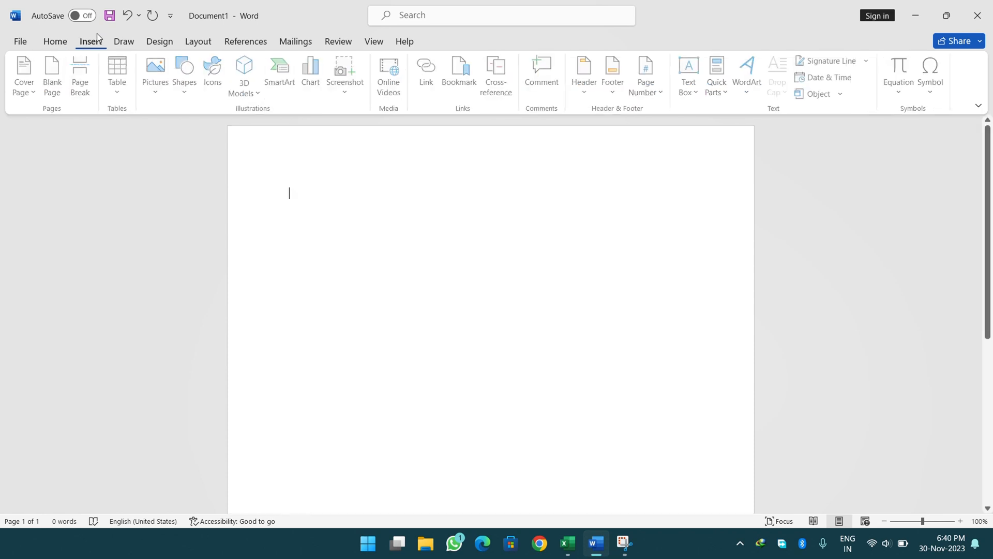
{"action": "left_click", "coordinate": [157, 80]}
{"action": "left_click", "coordinate": [187, 133]}
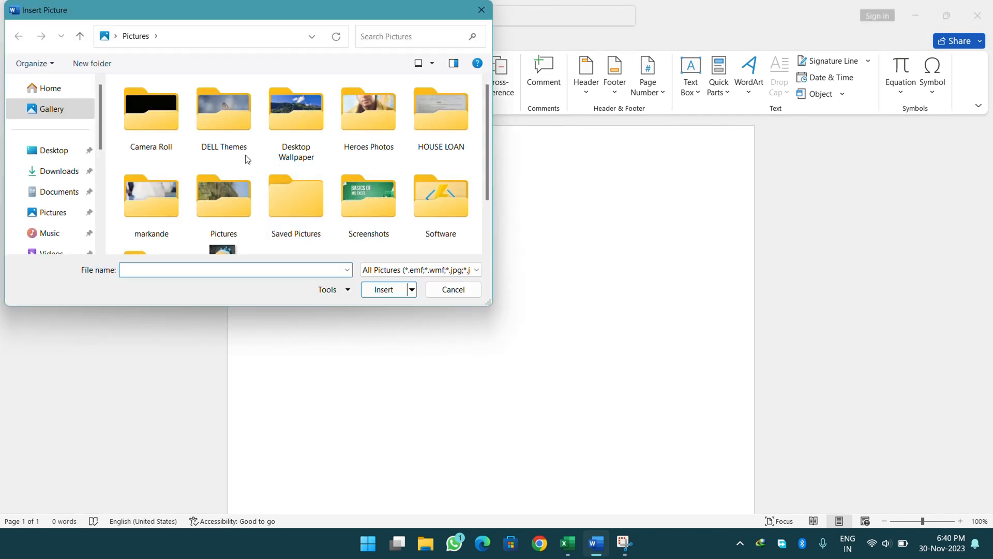
{"action": "double_click", "coordinate": [231, 196]}
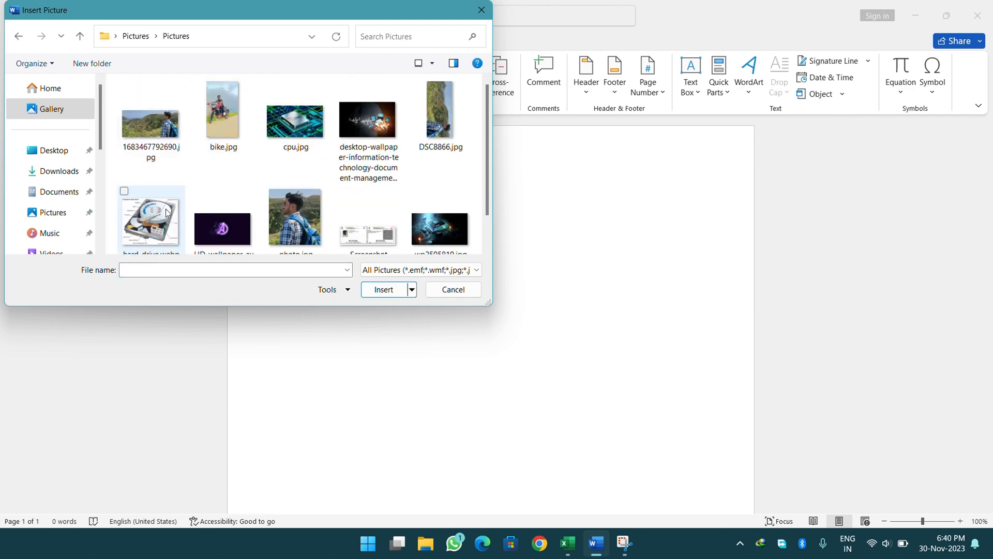
{"action": "double_click", "coordinate": [154, 227]}
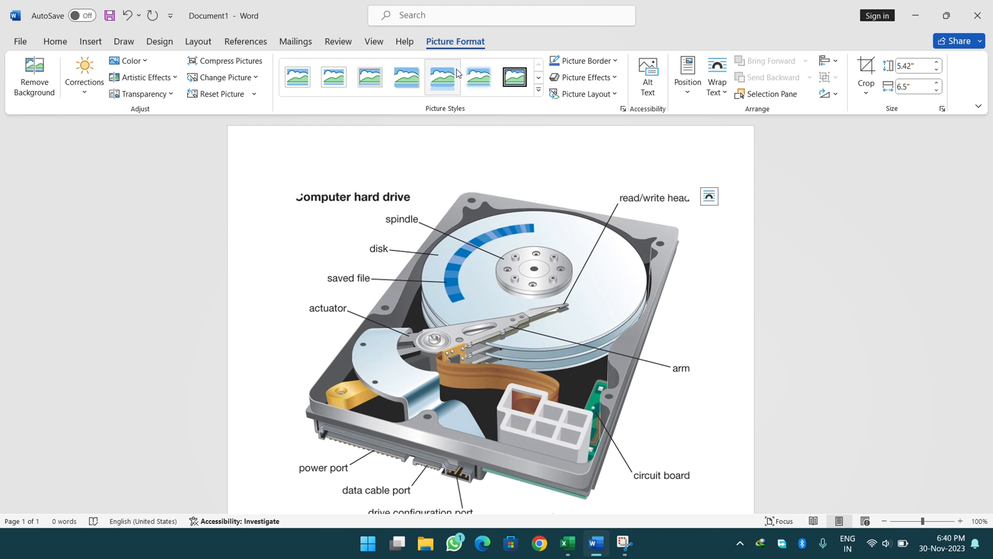
Delete the hard drive picture from the page
{"action": "left_click", "coordinate": [426, 21]}
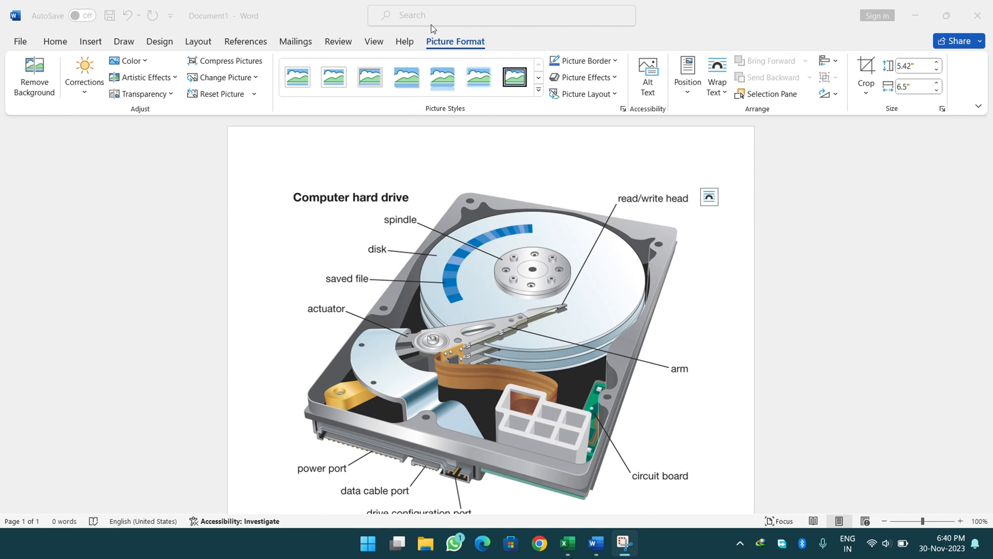
{"action": "left_click", "coordinate": [441, 251]}
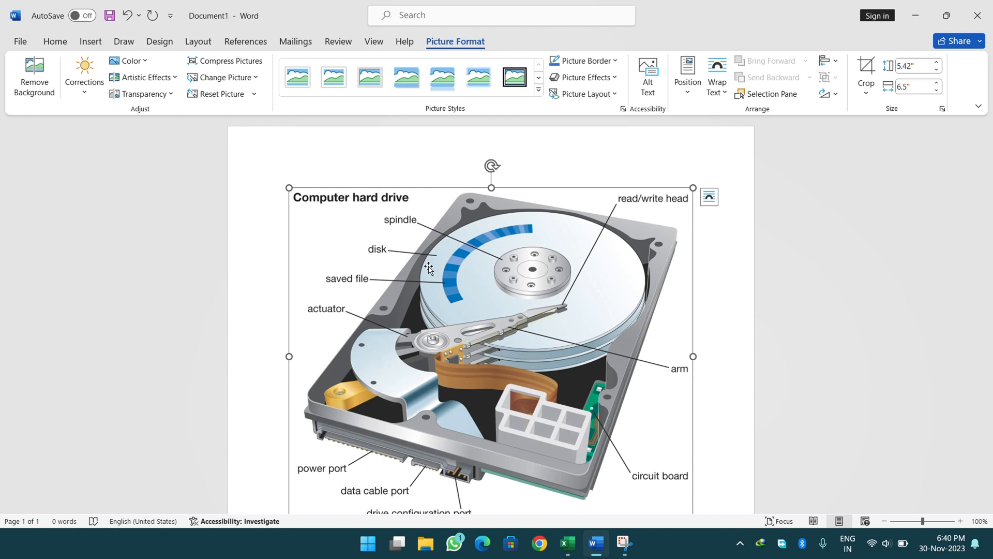
{"action": "key", "text": "Delete"}
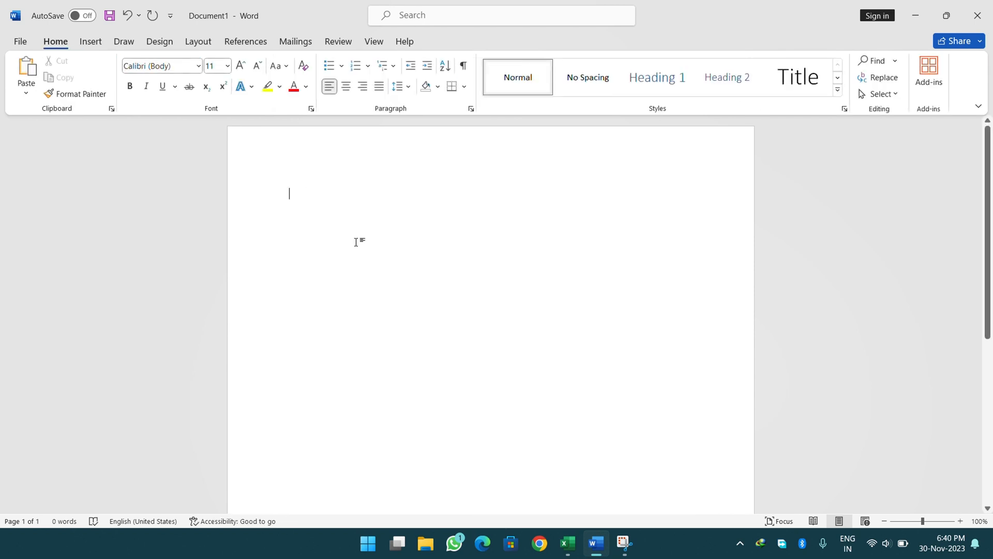
Add the built-in Grid cover page to the document
{"action": "left_click", "coordinate": [95, 47]}
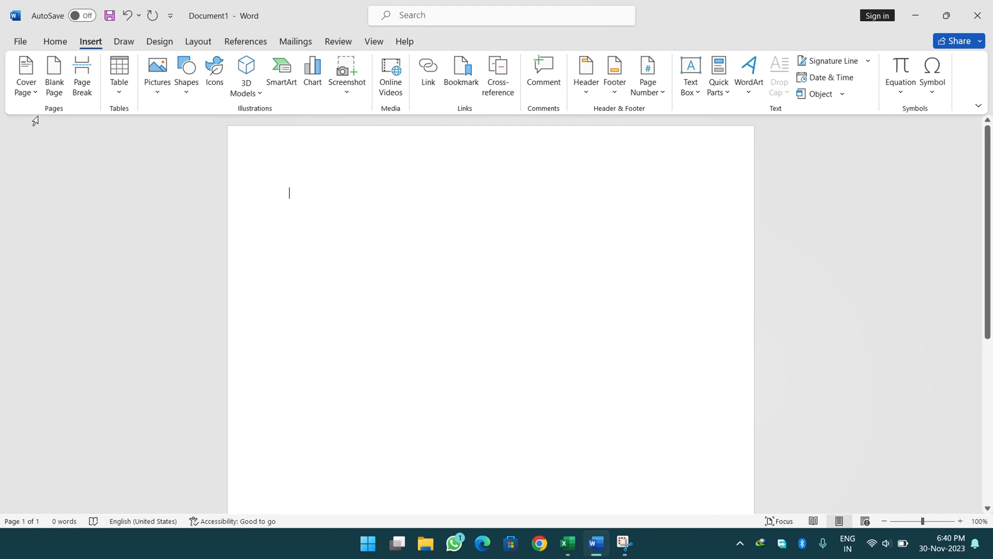
{"action": "left_click", "coordinate": [31, 88]}
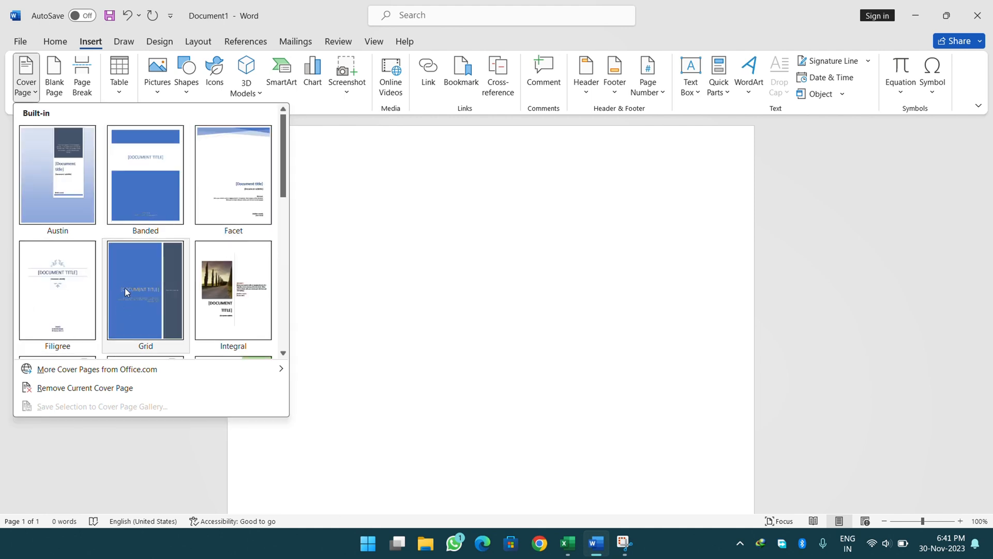
{"action": "scroll", "coordinate": [116, 269], "scroll_direction": "down", "scroll_amount": 3}
{"action": "scroll", "coordinate": [116, 269], "scroll_direction": "up", "scroll_amount": 3}
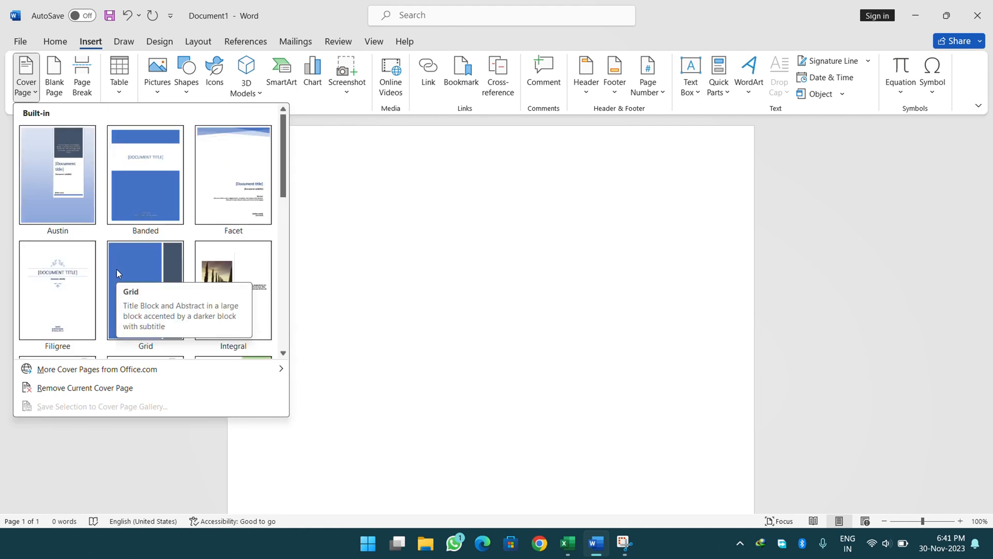
{"action": "left_click", "coordinate": [162, 284]}
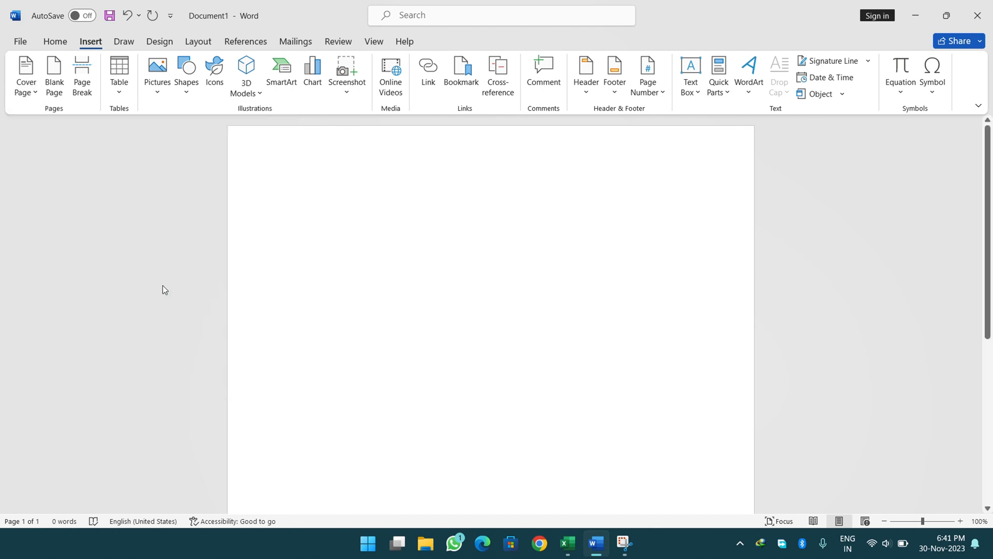
{"action": "scroll", "coordinate": [568, 329], "scroll_direction": "down", "scroll_amount": 3}
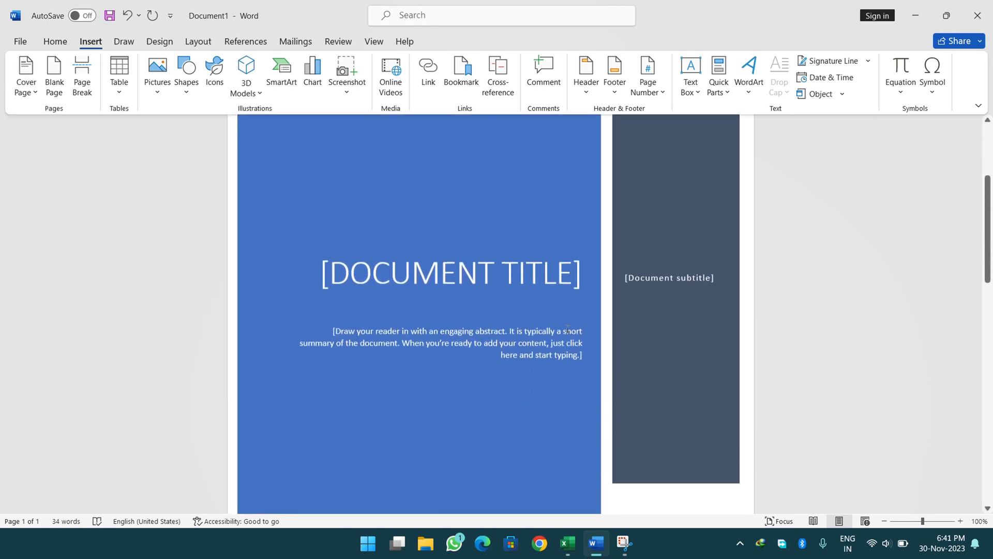
Examine the cover page's title, subtitle and abstract placeholders and the page's overall layout
{"action": "left_click", "coordinate": [458, 249]}
{"action": "scroll", "coordinate": [435, 231], "scroll_direction": "down", "scroll_amount": 2}
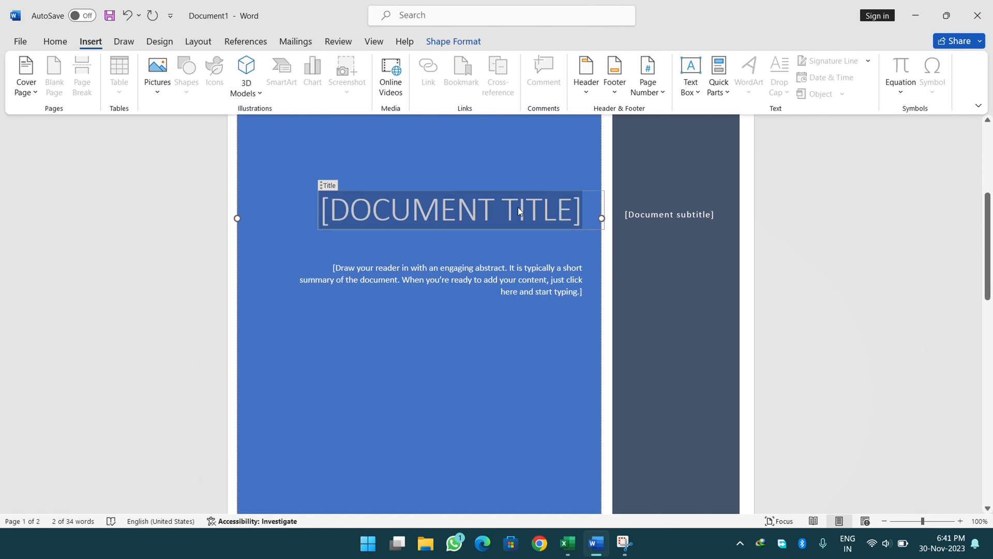
{"action": "left_click", "coordinate": [673, 212]}
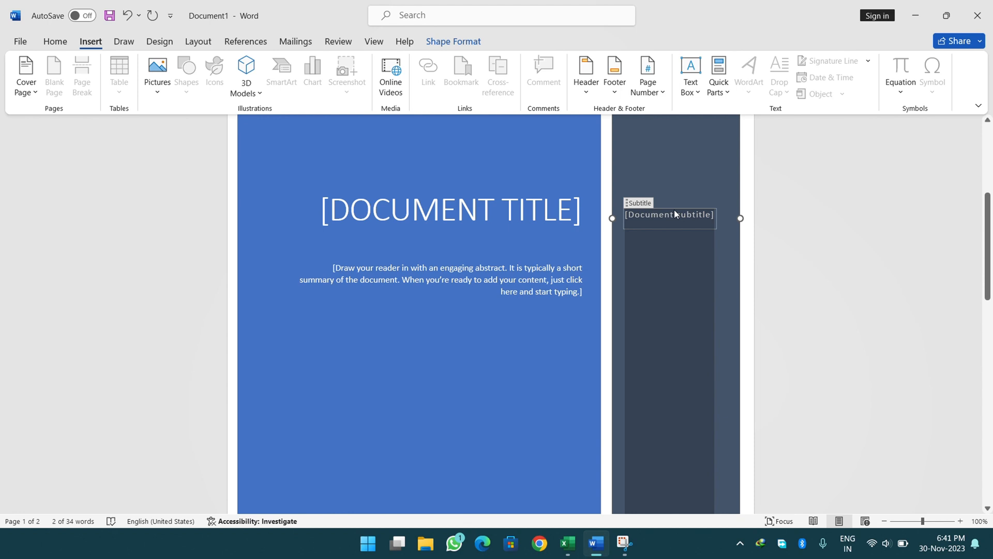
{"action": "left_click", "coordinate": [474, 279]}
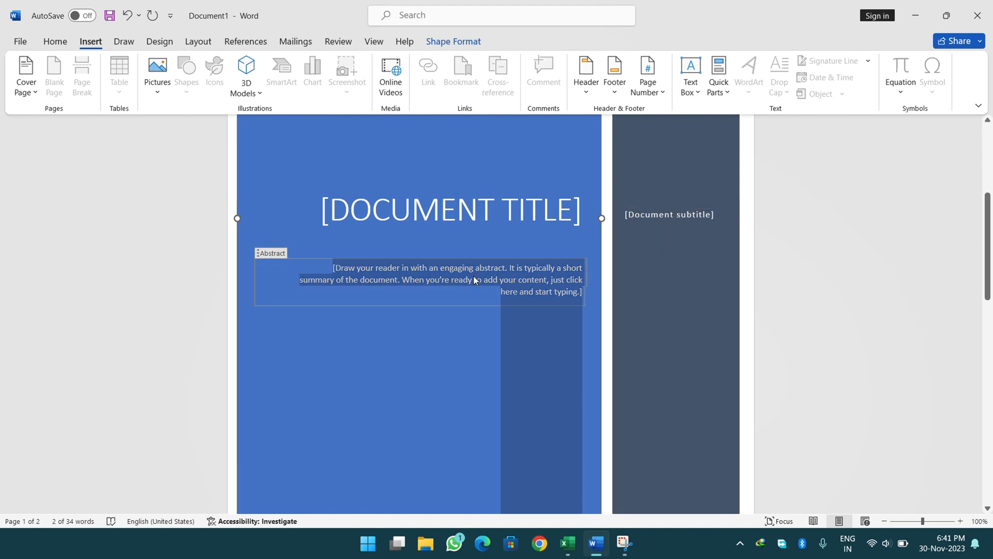
{"action": "scroll", "coordinate": [475, 278], "scroll_direction": "down", "scroll_amount": 5}
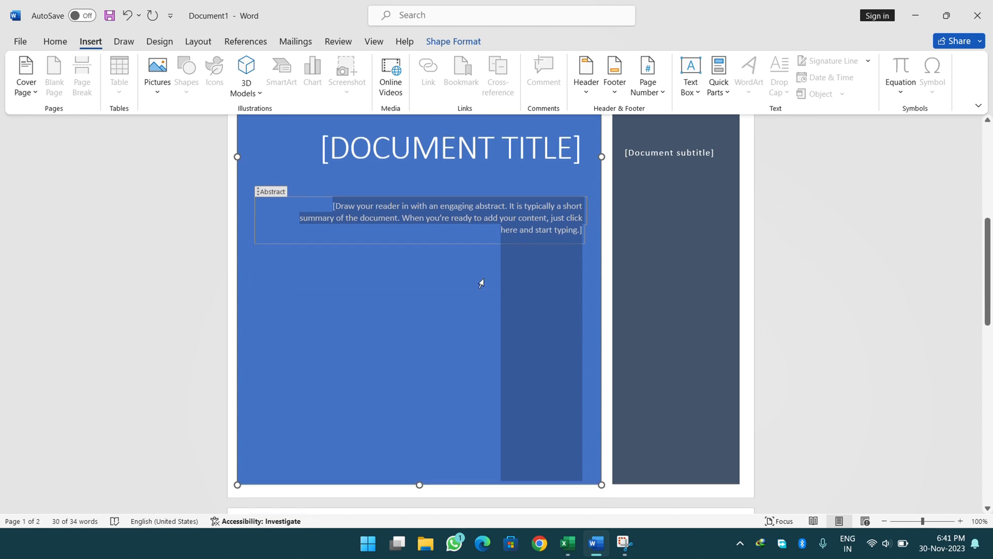
{"action": "left_click", "coordinate": [389, 322]}
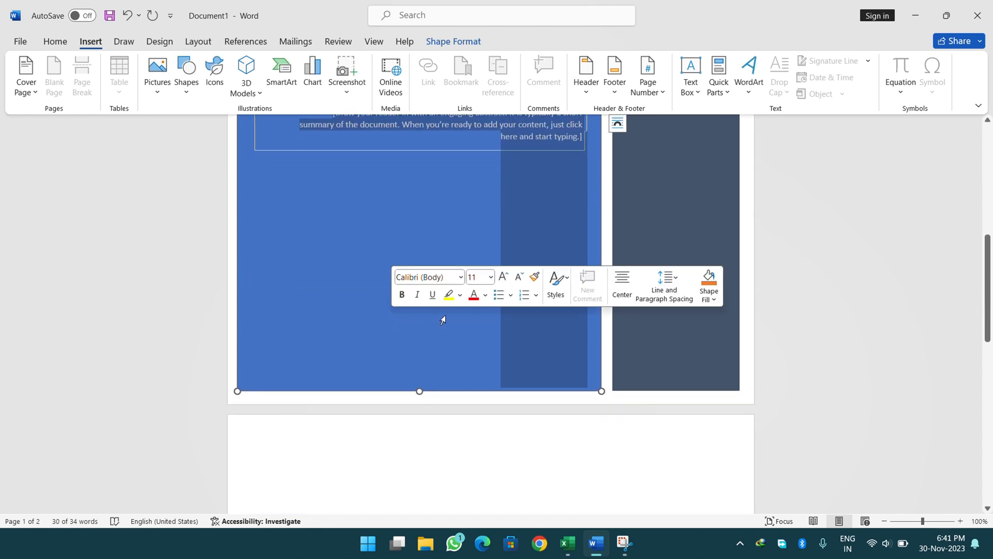
{"action": "scroll", "coordinate": [444, 317], "scroll_direction": "up", "scroll_amount": 5}
{"action": "scroll", "coordinate": [435, 305], "scroll_direction": "up", "scroll_amount": 1}
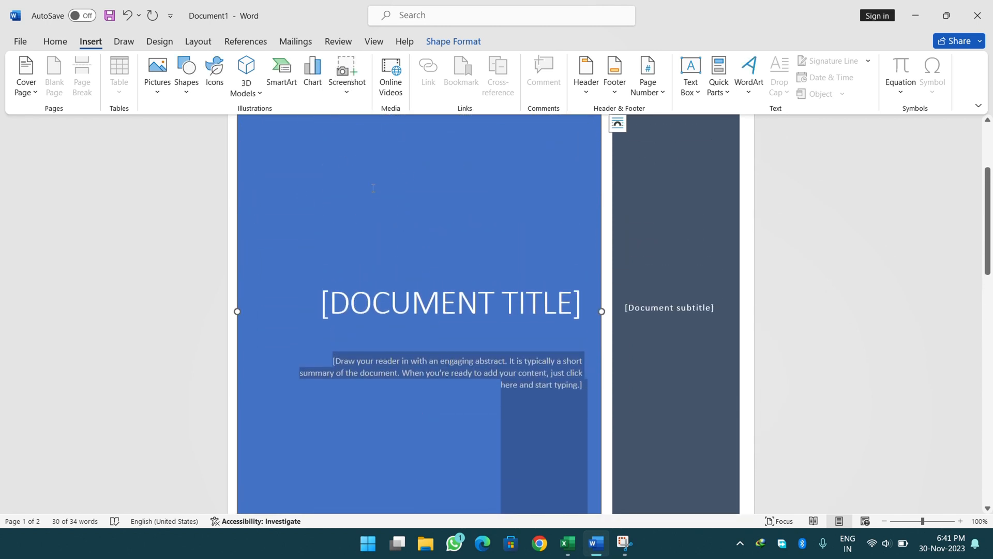
Restore the window to a smaller size and view the shape formatting and fill colour options for the cover page's title block
{"action": "left_click", "coordinate": [455, 44]}
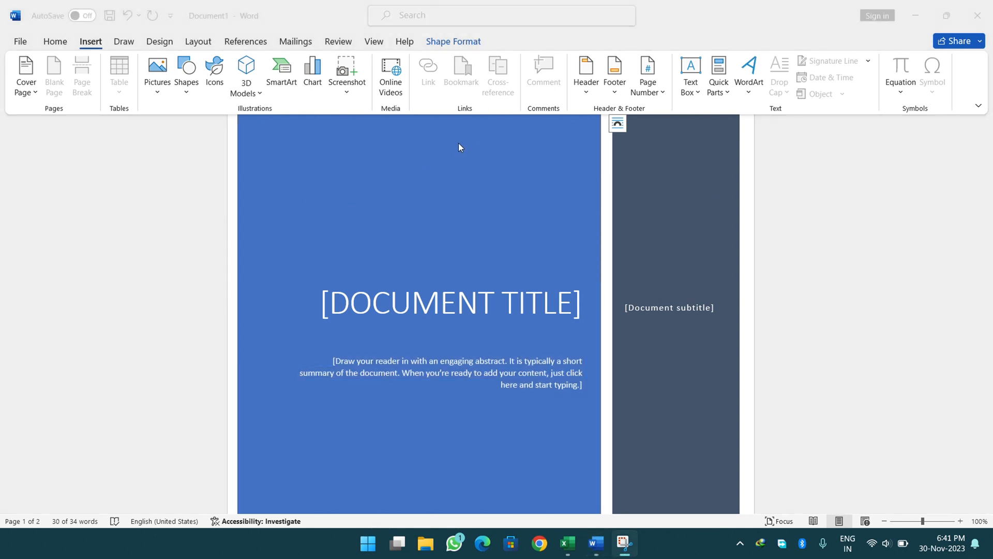
{"action": "double_click", "coordinate": [706, 10]}
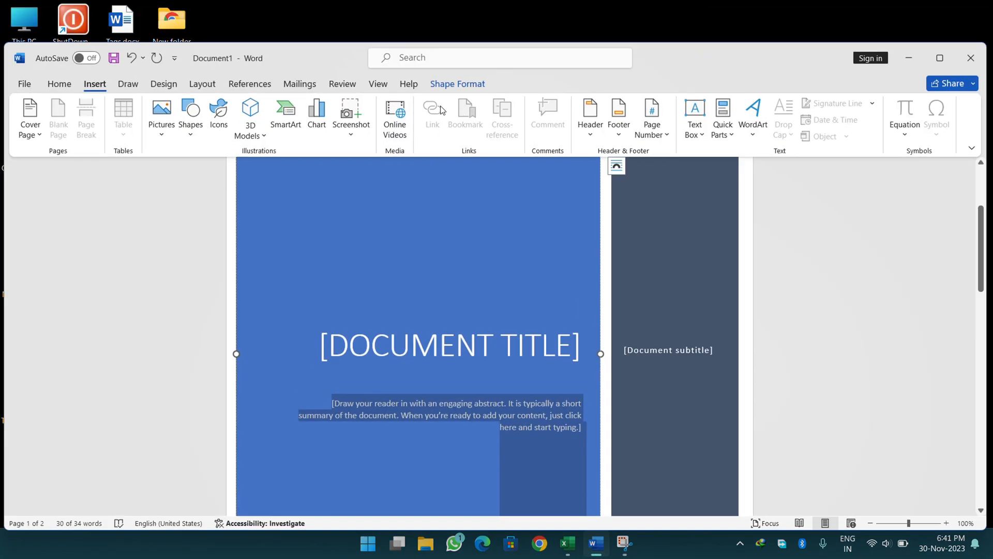
{"action": "left_click", "coordinate": [454, 84]}
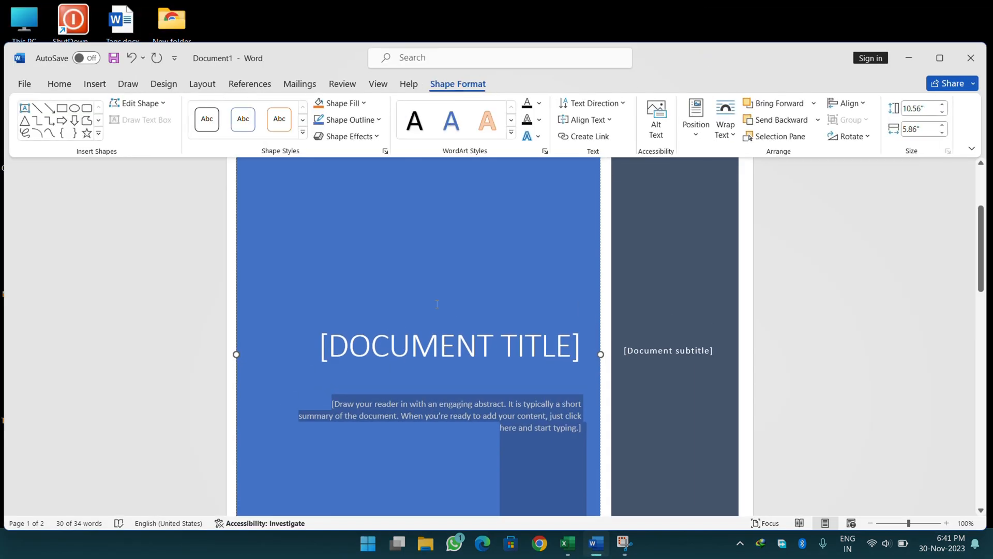
{"action": "left_click", "coordinate": [408, 243]}
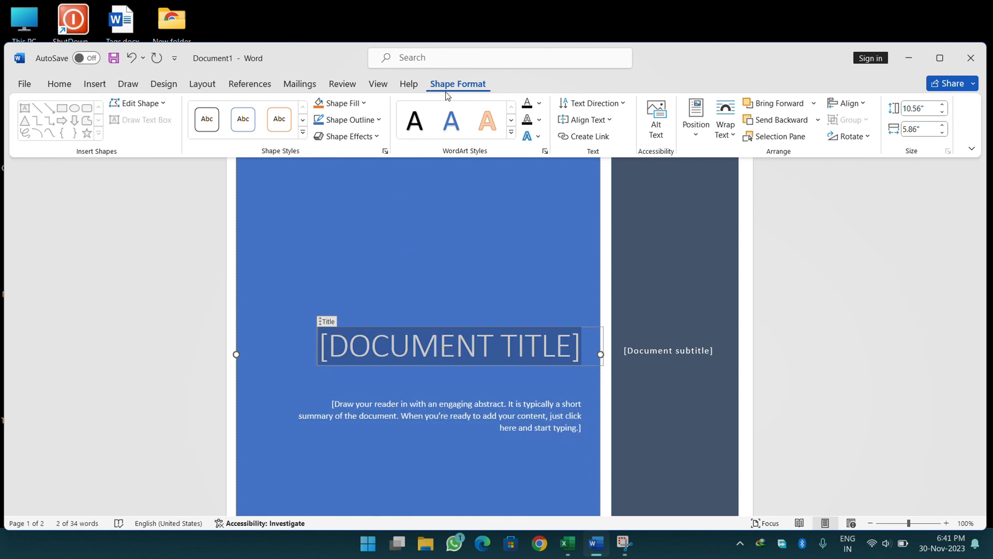
{"action": "left_click", "coordinate": [338, 105]}
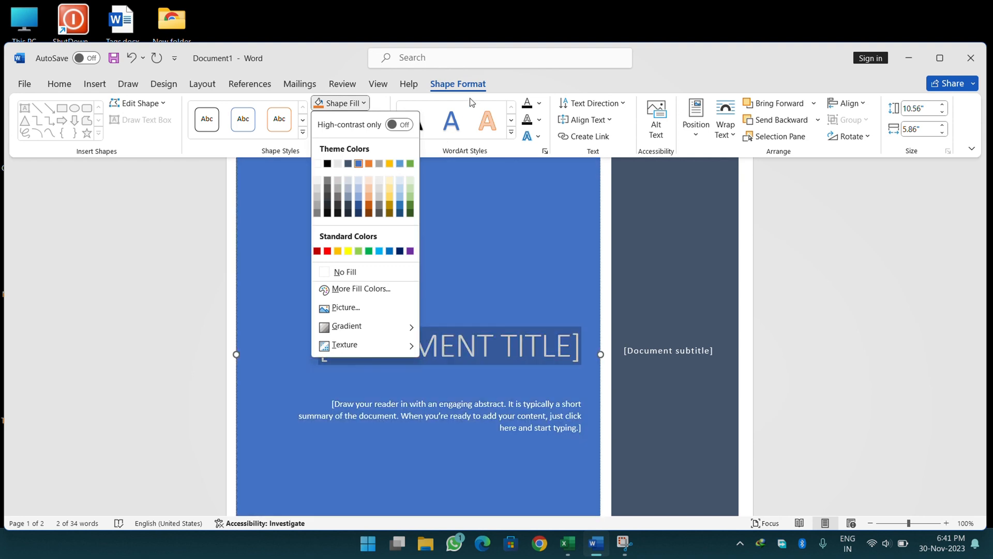
{"action": "left_click", "coordinate": [523, 85]}
{"action": "left_click", "coordinate": [95, 87]}
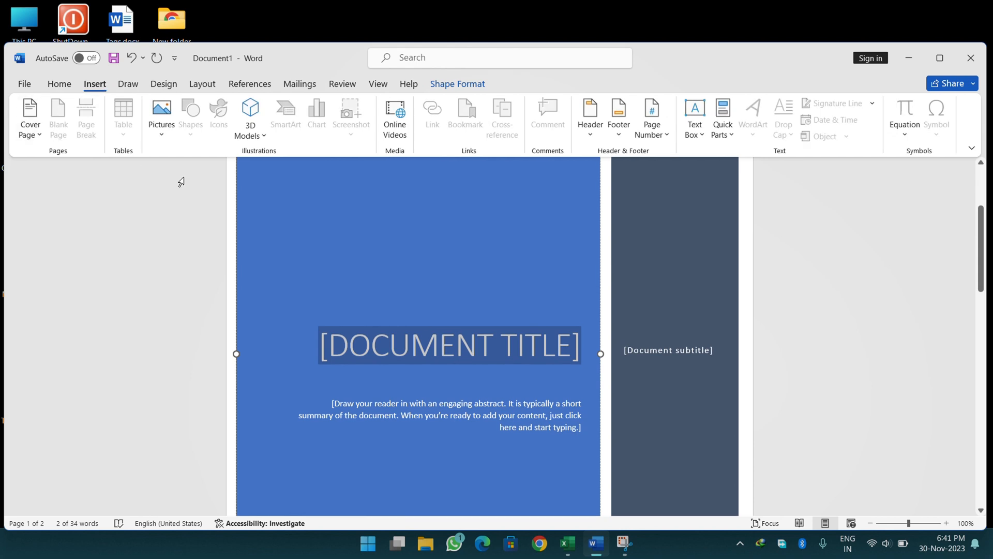
{"action": "left_click", "coordinate": [453, 85]}
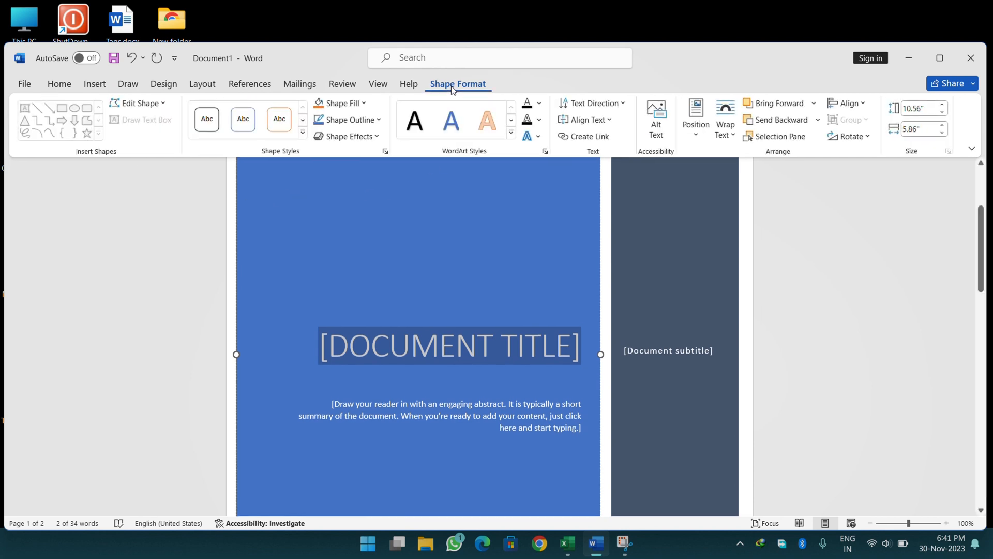
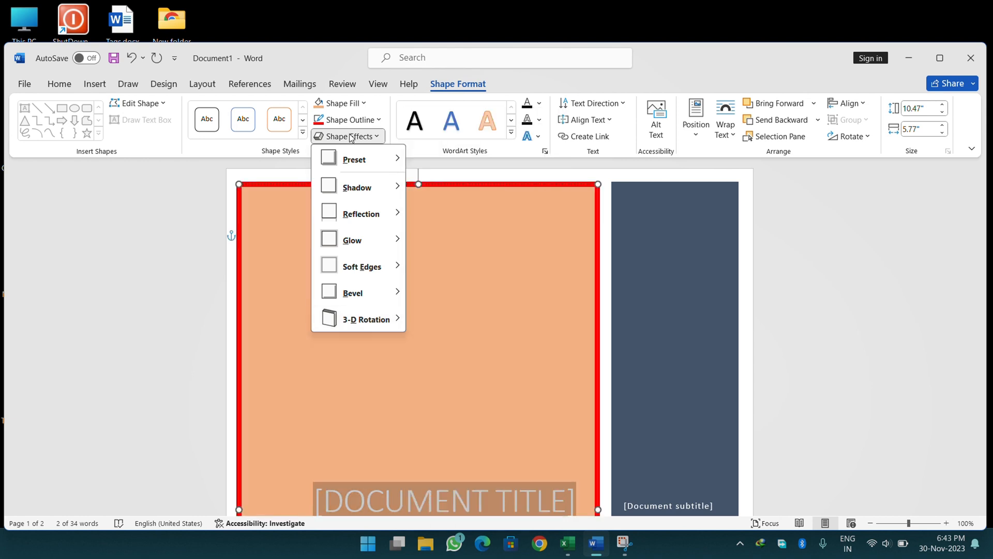
Apply the gold gradient theme style to the cover page's title block
{"action": "left_click", "coordinate": [348, 69]}
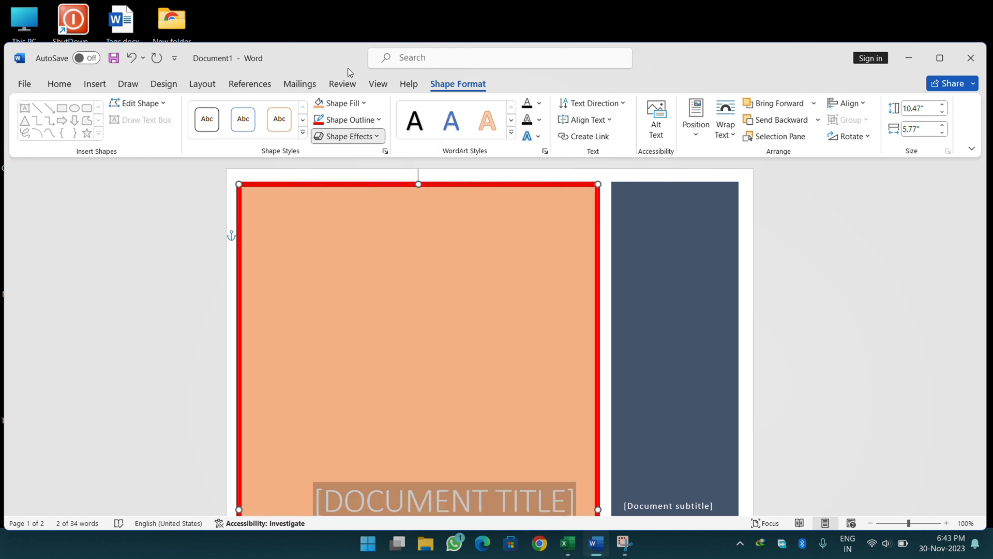
{"action": "left_click", "coordinate": [304, 133]}
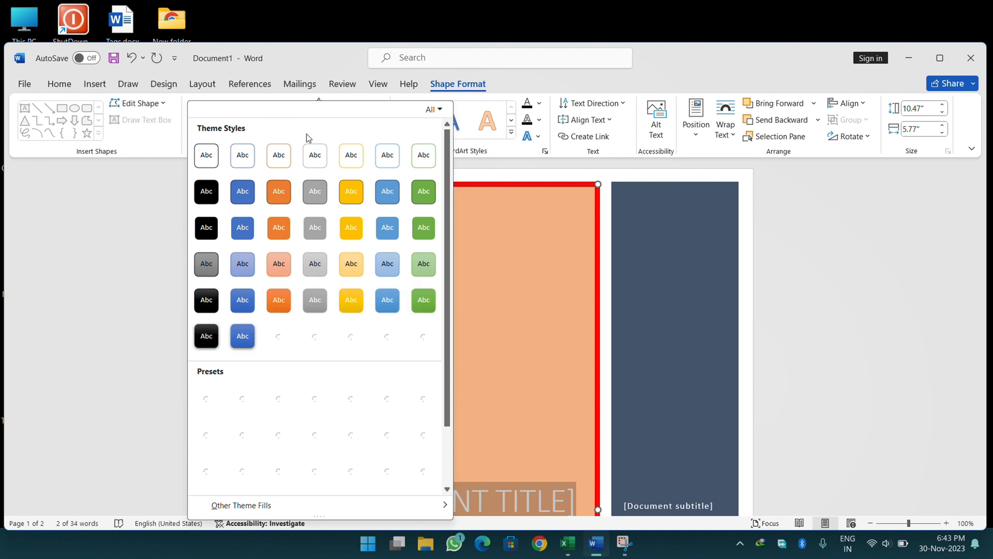
{"action": "left_click", "coordinate": [355, 295]}
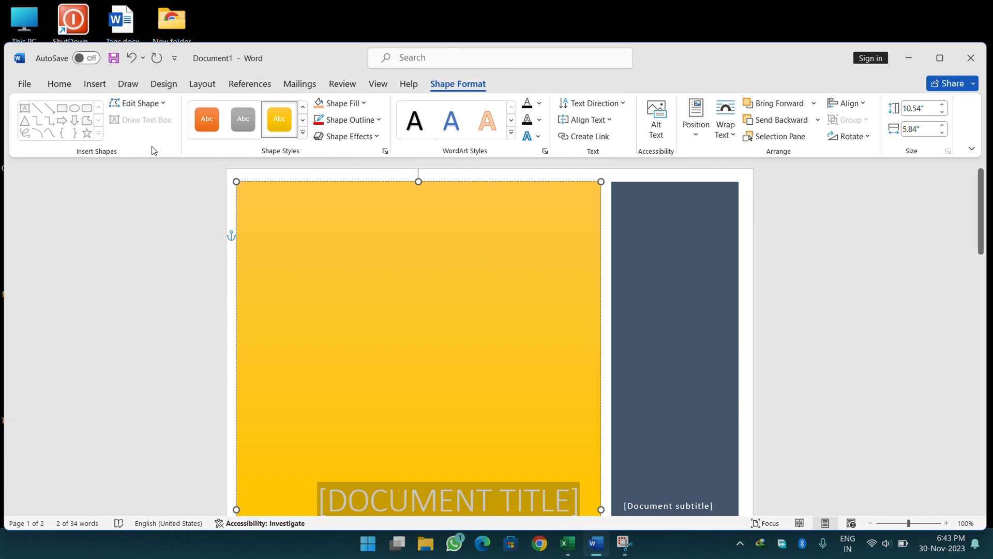
{"action": "left_click", "coordinate": [99, 84]}
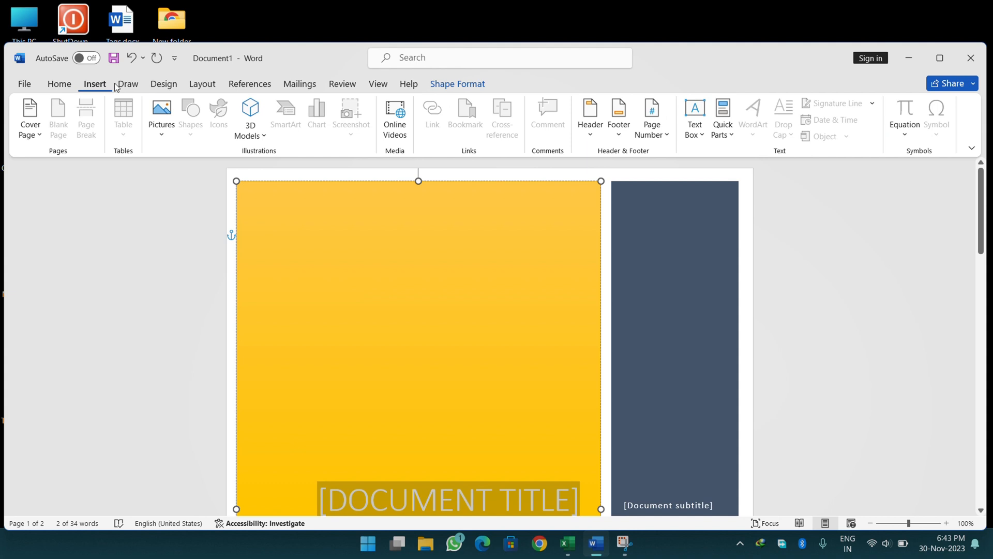
{"action": "left_click", "coordinate": [457, 84]}
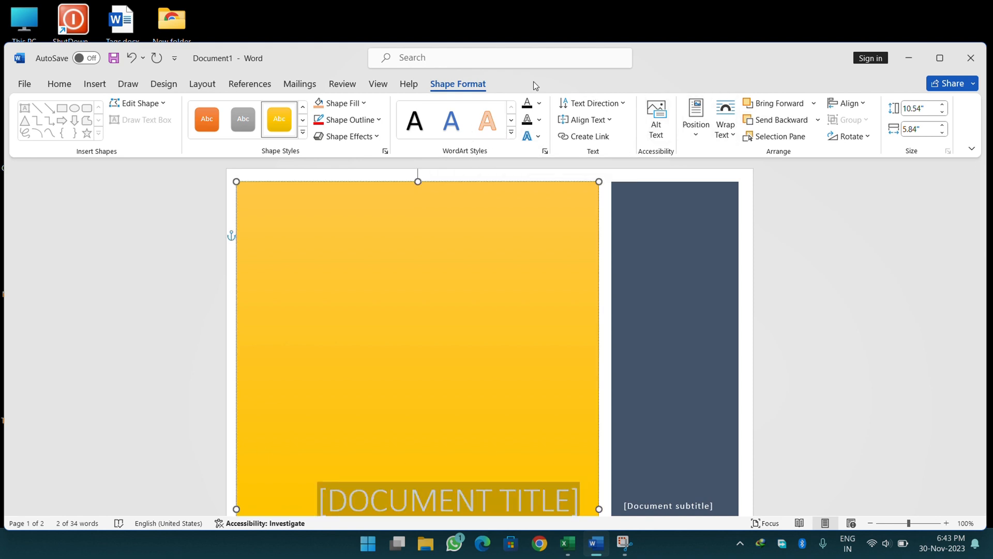
{"action": "left_click", "coordinate": [56, 85]}
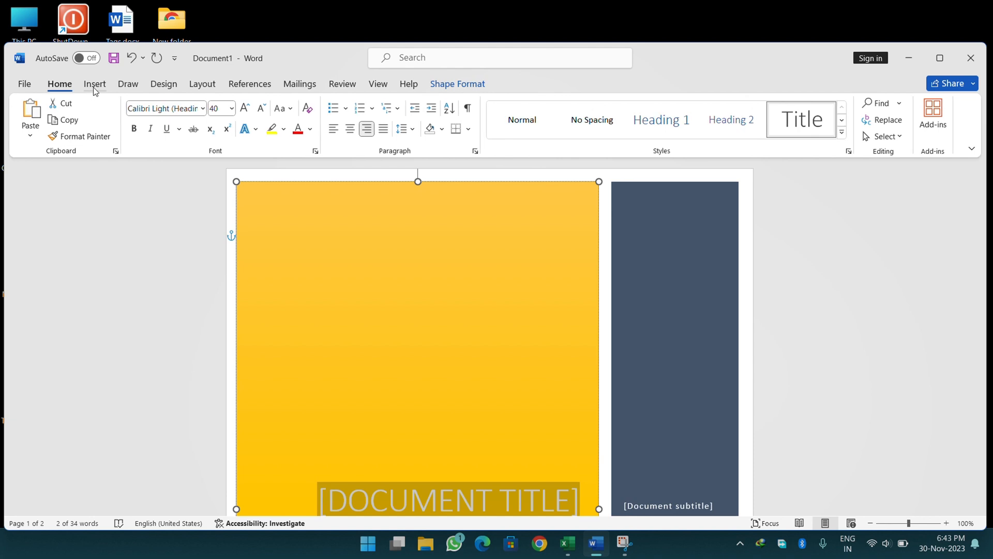
{"action": "left_click", "coordinate": [94, 86]}
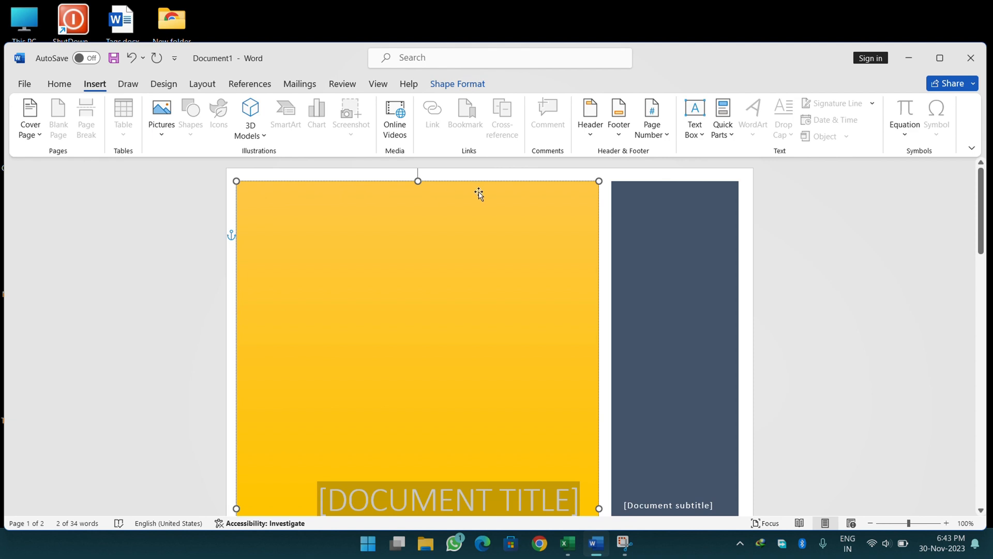
Delete the title block and all remaining cover page content so the document is a blank page
{"action": "key", "text": "Delete"}
{"action": "key", "text": "Delete"}
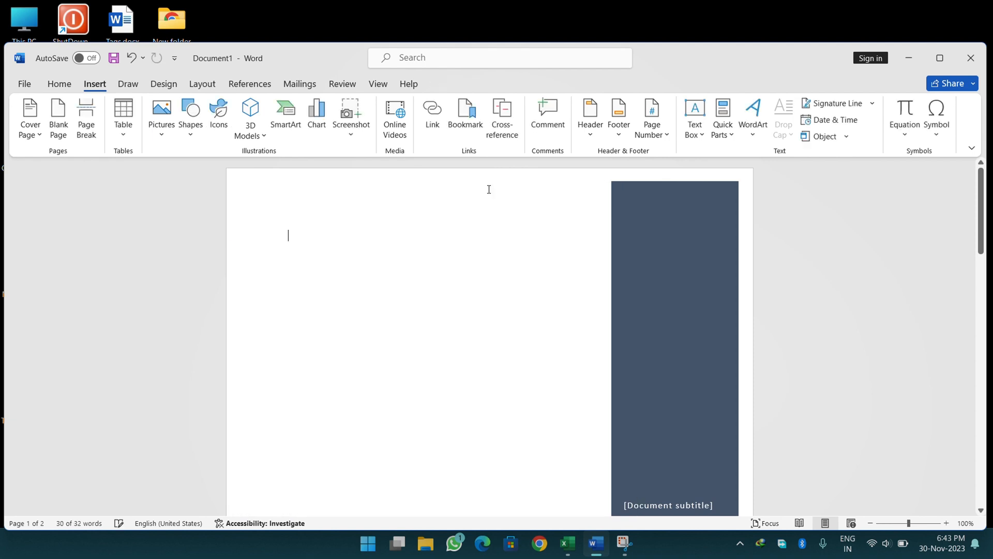
{"action": "key", "text": "Delete"}
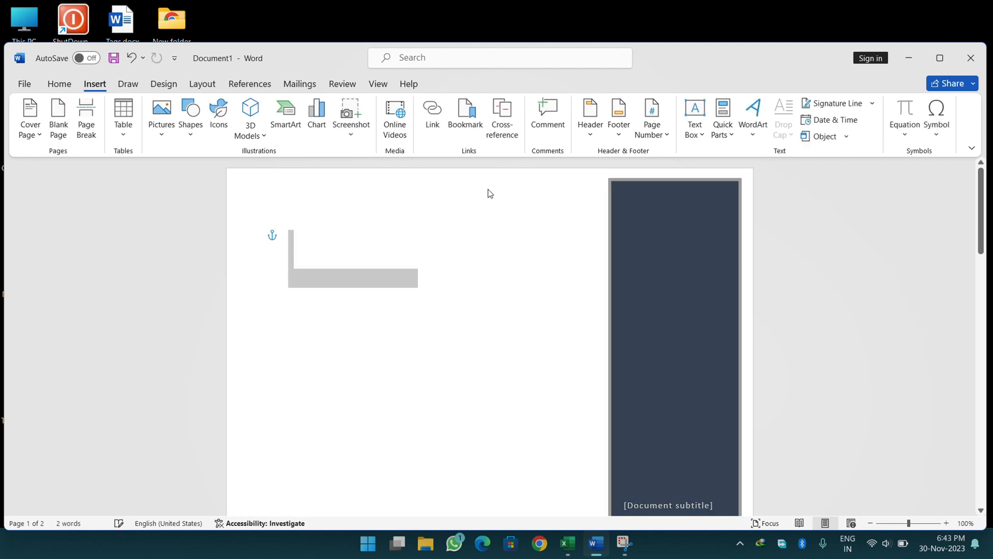
{"action": "key", "text": "Delete"}
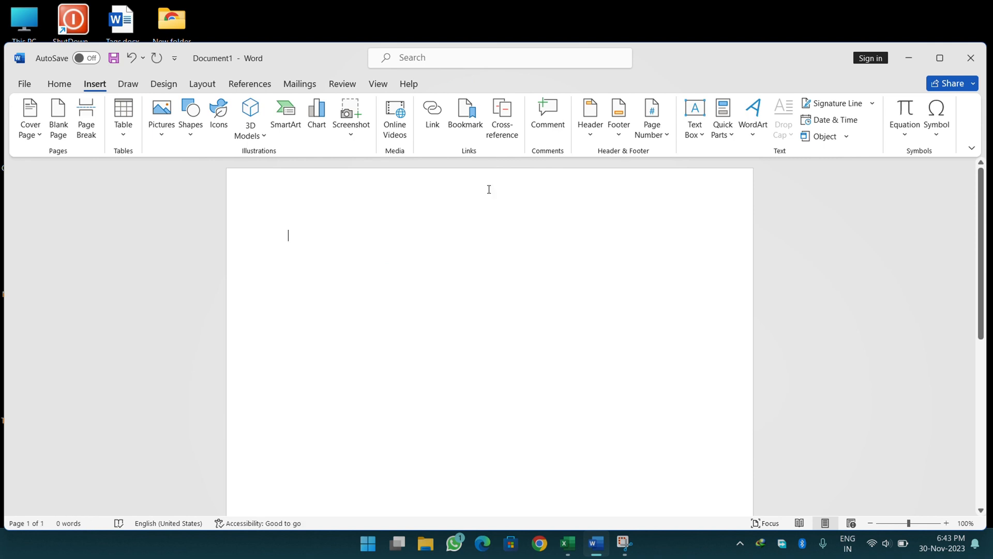
Maximize the window and add two blank pages and a page break to the document
{"action": "double_click", "coordinate": [667, 57]}
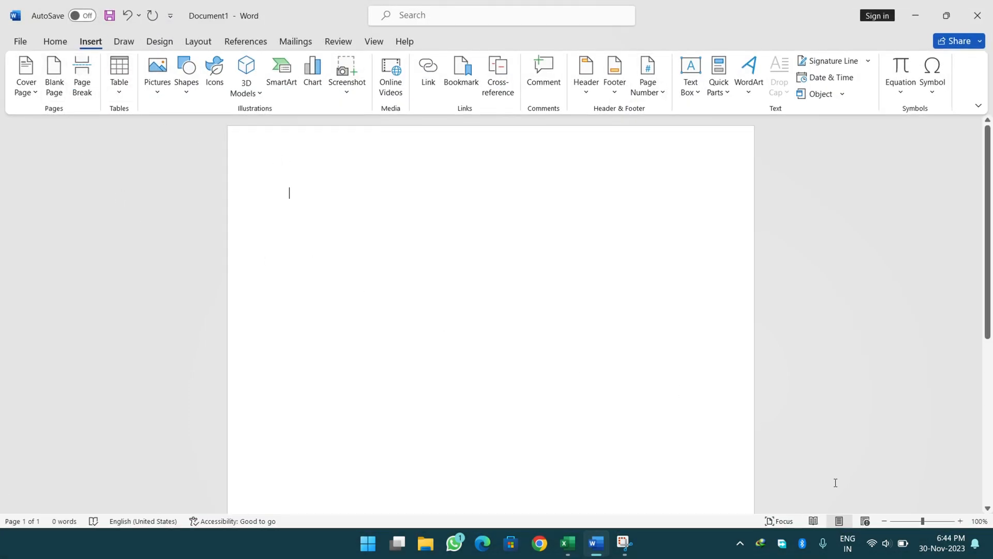
{"action": "left_click", "coordinate": [884, 521]}
{"action": "left_click", "coordinate": [884, 521]}
{"action": "left_click", "coordinate": [885, 521]}
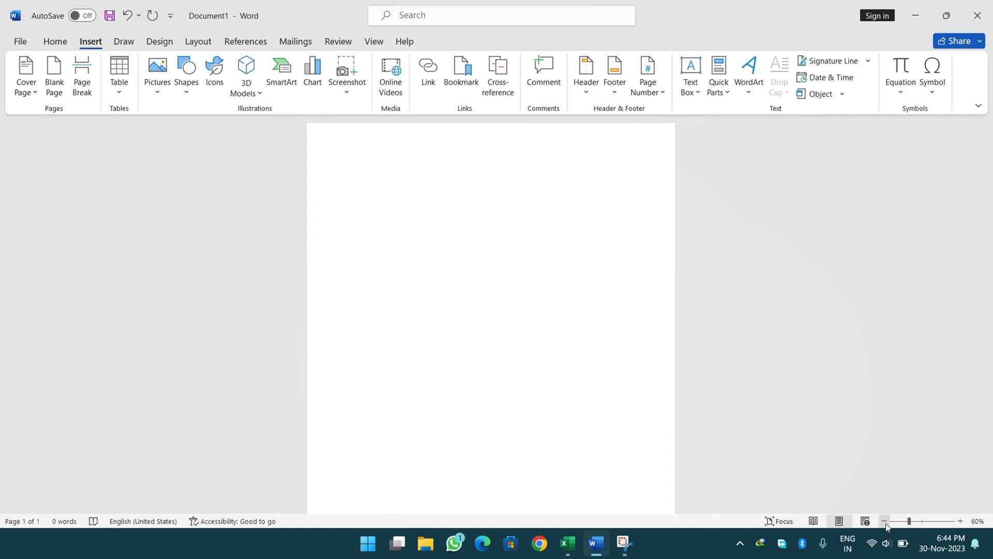
{"action": "left_click", "coordinate": [885, 521]}
{"action": "left_click", "coordinate": [884, 521]}
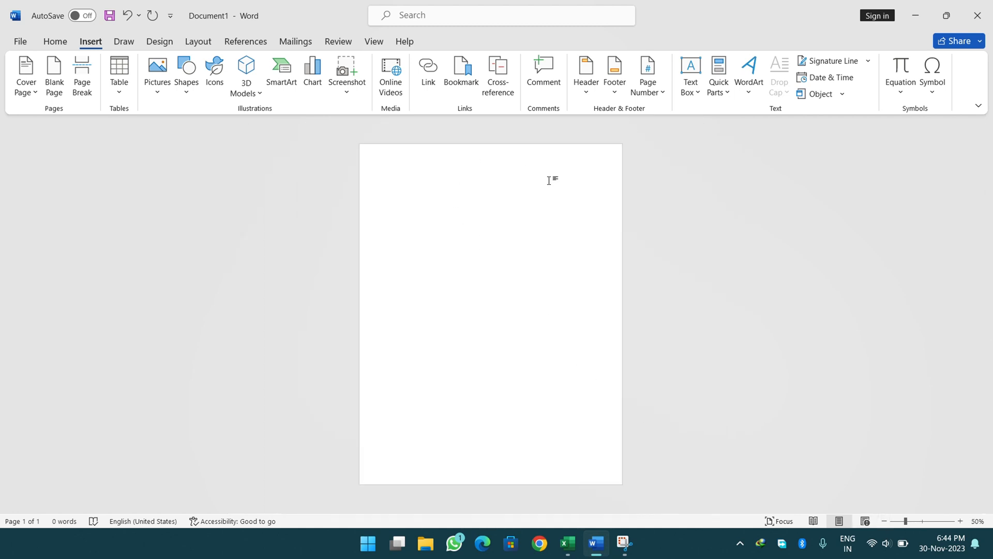
{"action": "left_click", "coordinate": [55, 87]}
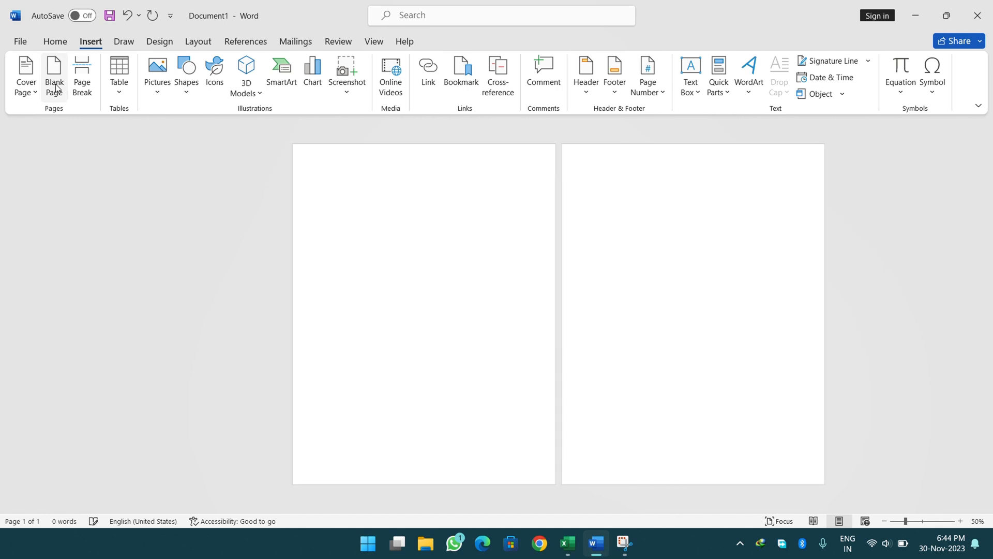
{"action": "left_click", "coordinate": [55, 87]}
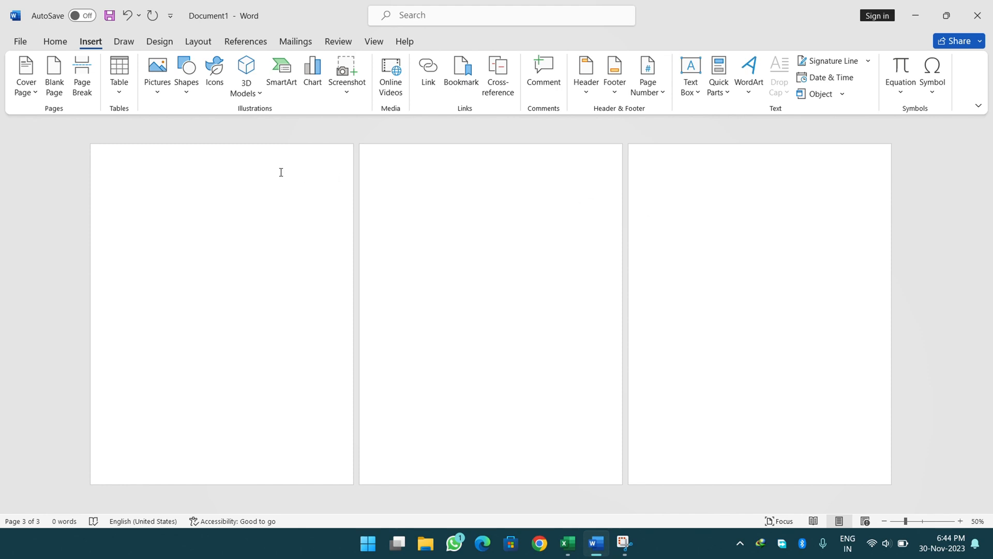
{"action": "left_click", "coordinate": [91, 87]}
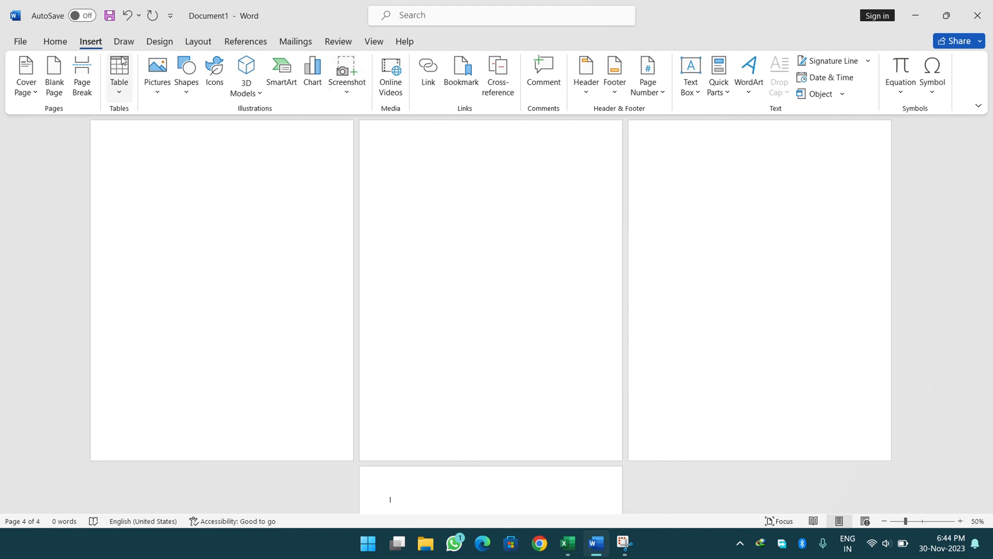
Undo the added pages and page break, and redo the cover page content's deletion
{"action": "left_click", "coordinate": [127, 15]}
{"action": "left_click", "coordinate": [127, 14]}
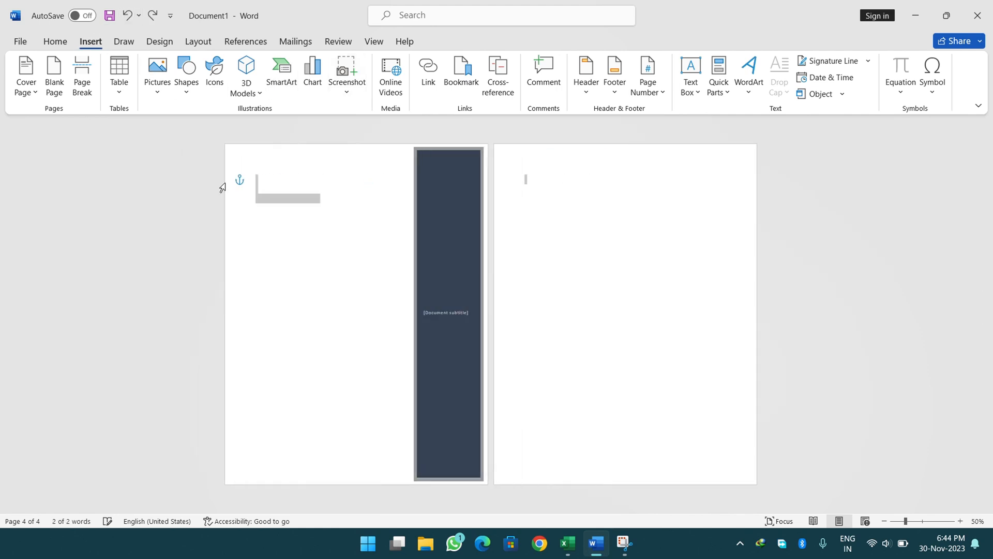
{"action": "left_click", "coordinate": [153, 14]}
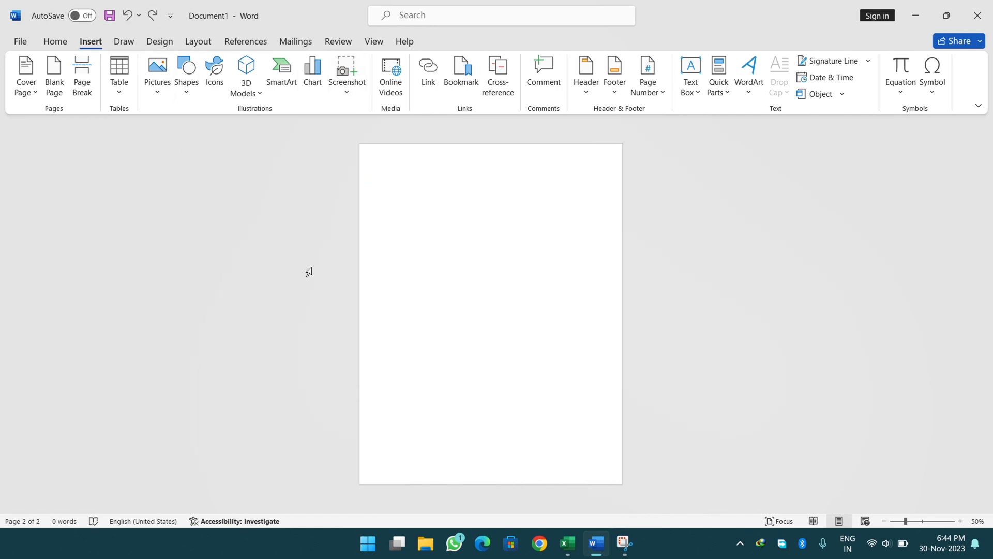
Enter the sample text formula =rand() on the blank page without running it
{"action": "left_click", "coordinate": [960, 521]}
{"action": "left_click", "coordinate": [961, 521]}
{"action": "left_click", "coordinate": [961, 521]}
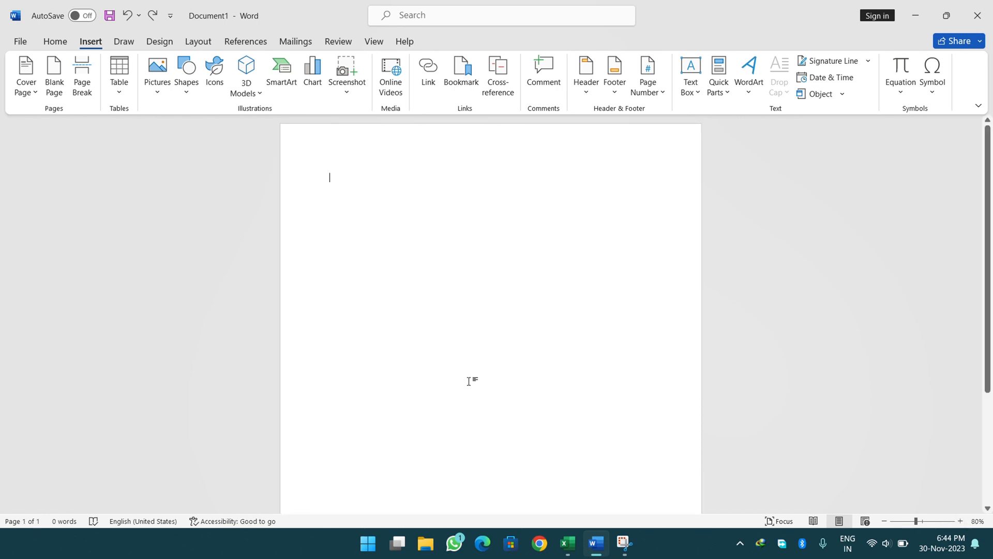
{"action": "type", "text": "="}
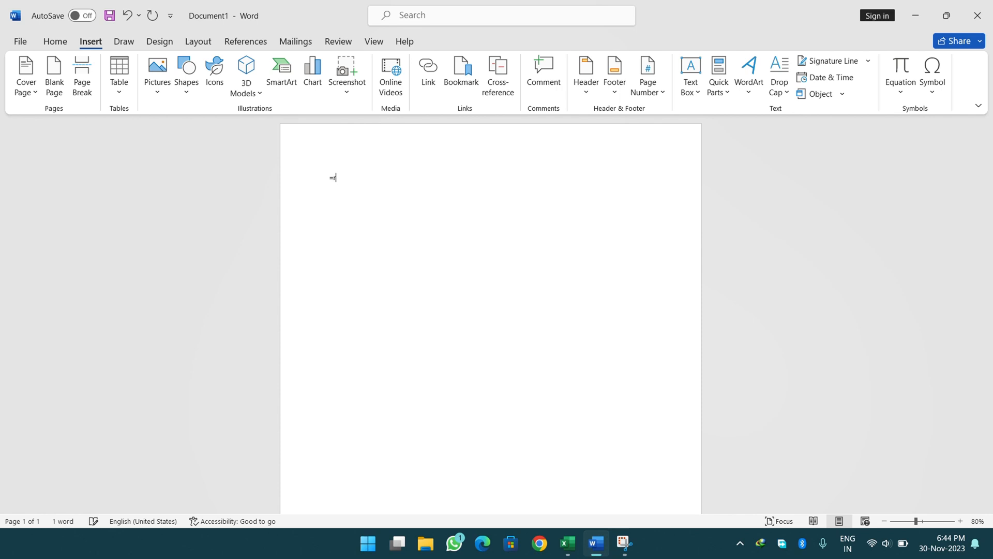
{"action": "type", "text": "rand("}
Enlarge the =rand() text to 31 pt and run the formula to generate the sample paragraphs
{"action": "key", "text": "ctrl+a"}
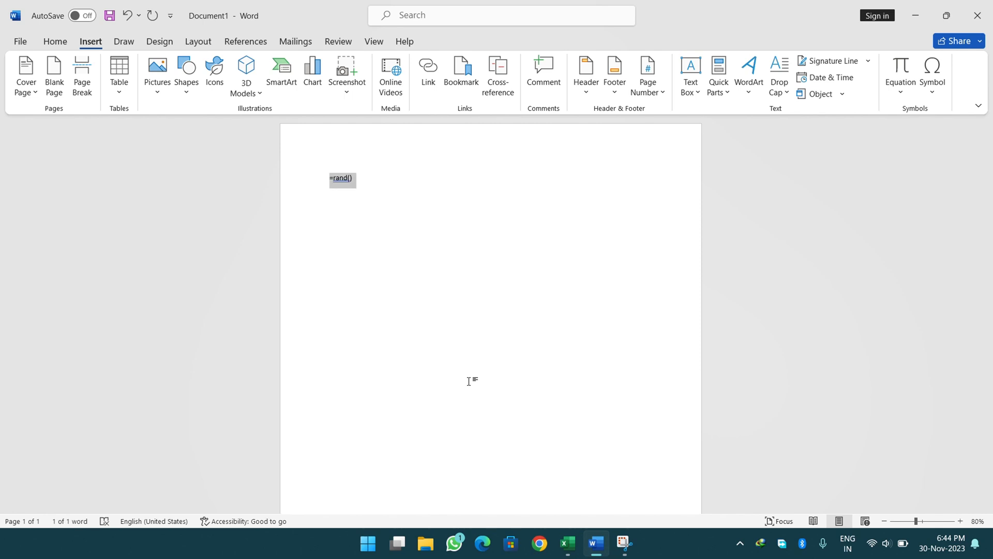
{"action": "key", "text": "ctrl+bracketright"}
{"action": "key", "text": "ctrl+bracketright"}
{"action": "key", "text": "ctrl+bracketright"}
{"action": "key", "text": "ctrl+bracketright"}
{"action": "key", "text": "ctrl+bracketright"}
{"action": "key", "text": "ctrl+bracketright"}
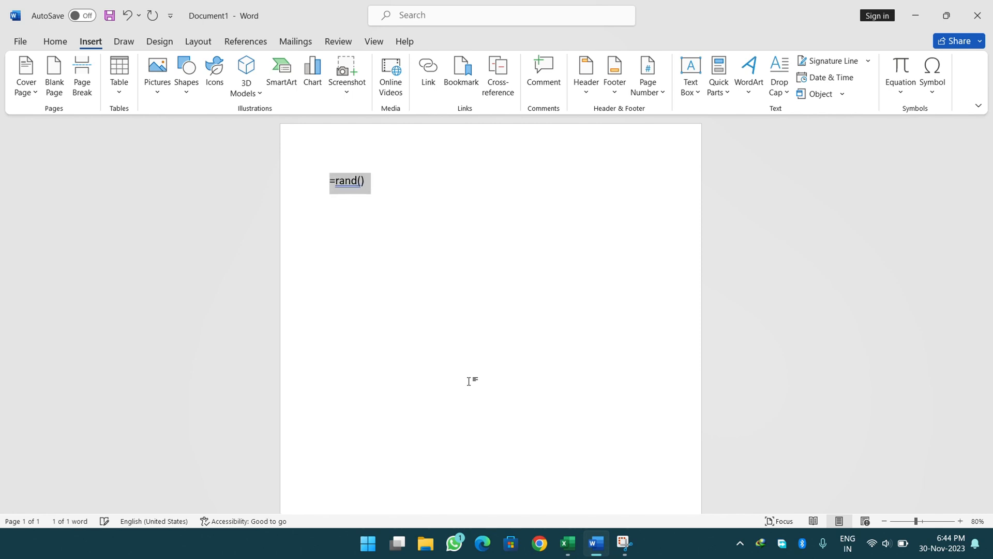
{"action": "key", "text": "ctrl+bracketright"}
{"action": "key", "text": "ctrl+bracketright"}
{"action": "key", "text": "ctrl+bracketright"}
{"action": "key", "text": "ctrl+bracketright"}
{"action": "key", "text": "ctrl+bracketright"}
{"action": "key", "text": "ctrl+bracketright"}
{"action": "key", "text": "ctrl+bracketright"}
{"action": "key", "text": "ctrl+bracketright"}
{"action": "key", "text": "ctrl+bracketright"}
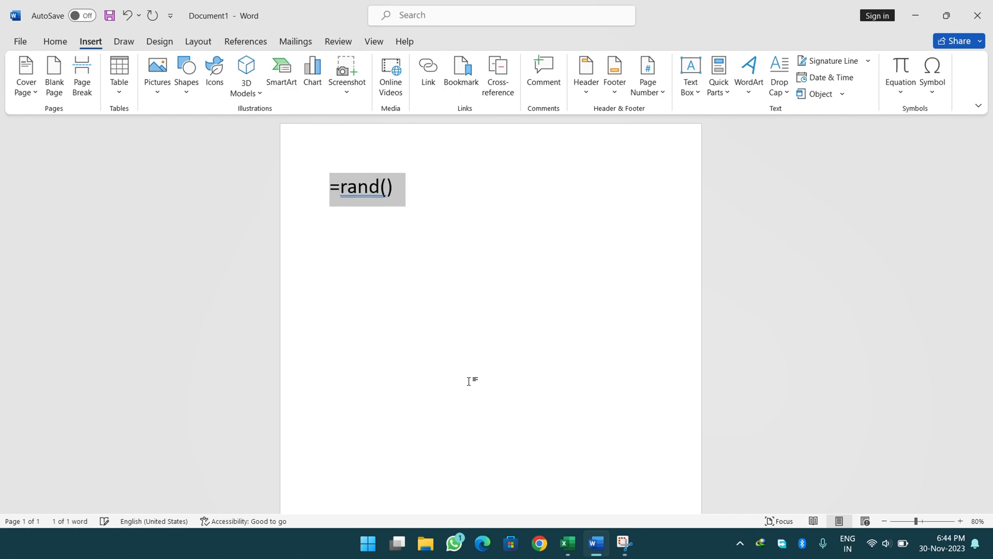
{"action": "key", "text": "Right"}
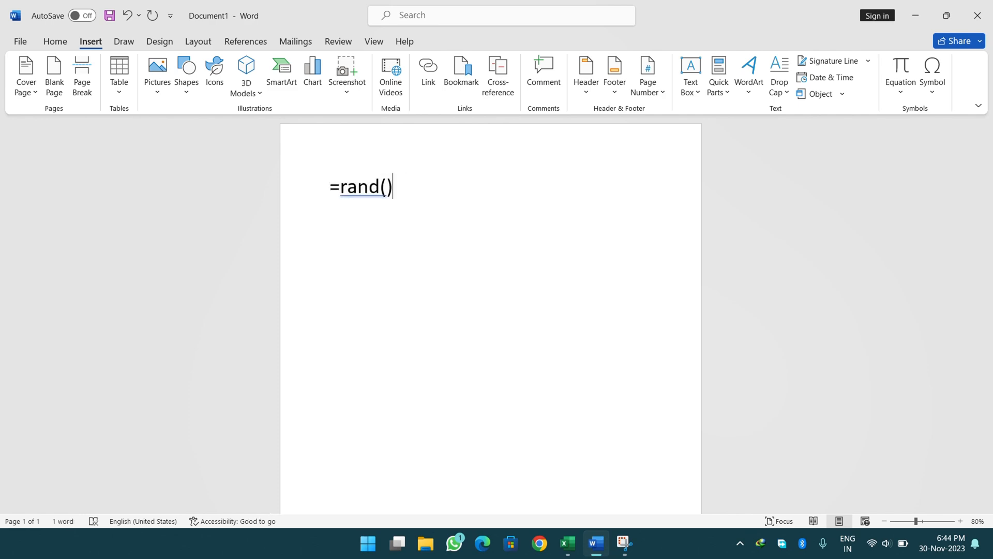
{"action": "key", "text": "Return"}
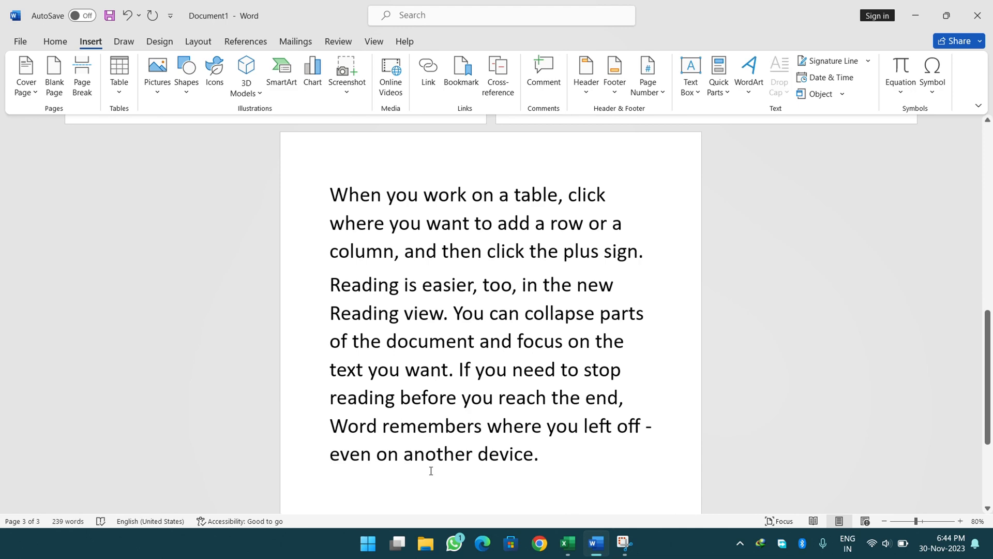
Examine how the sample paragraphs flow across the document's pages, including with all pages side by side
{"action": "scroll", "coordinate": [435, 461], "scroll_direction": "up", "scroll_amount": 6}
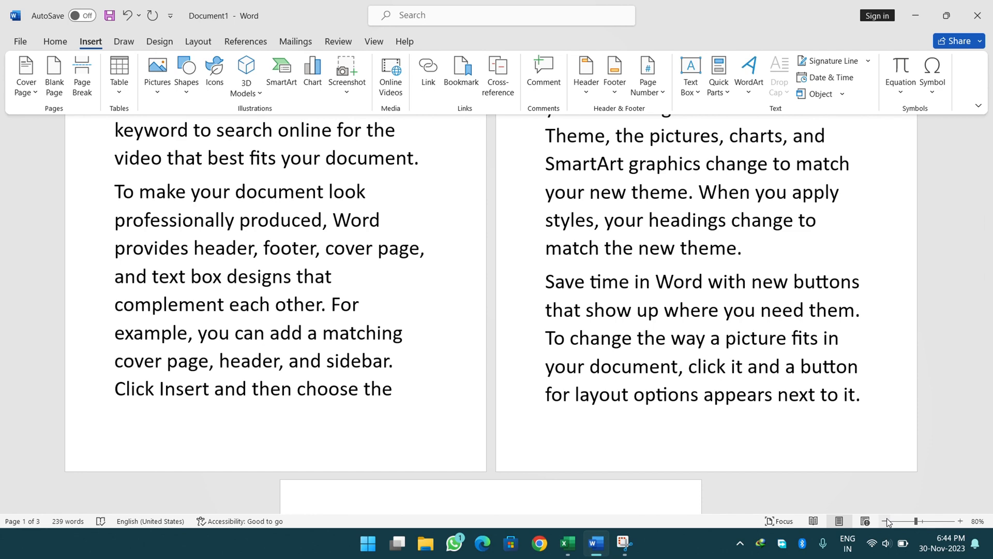
{"action": "mouse_move", "coordinate": [916, 521]}
{"action": "left_mouse_down"}
{"action": "mouse_move", "coordinate": [960, 522]}
{"action": "mouse_move", "coordinate": [922, 523]}
{"action": "left_mouse_up"}
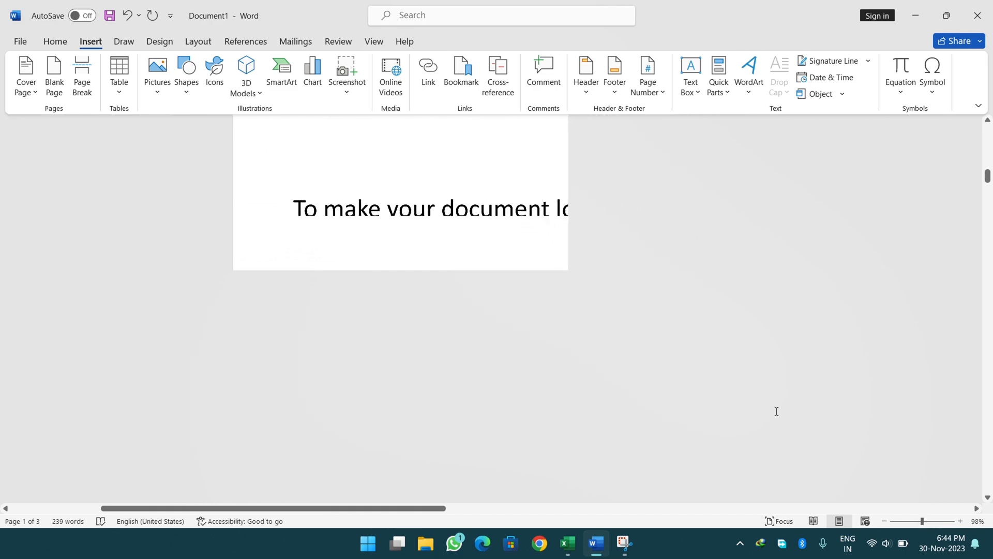
{"action": "scroll", "coordinate": [758, 402], "scroll_direction": "up", "scroll_amount": 4}
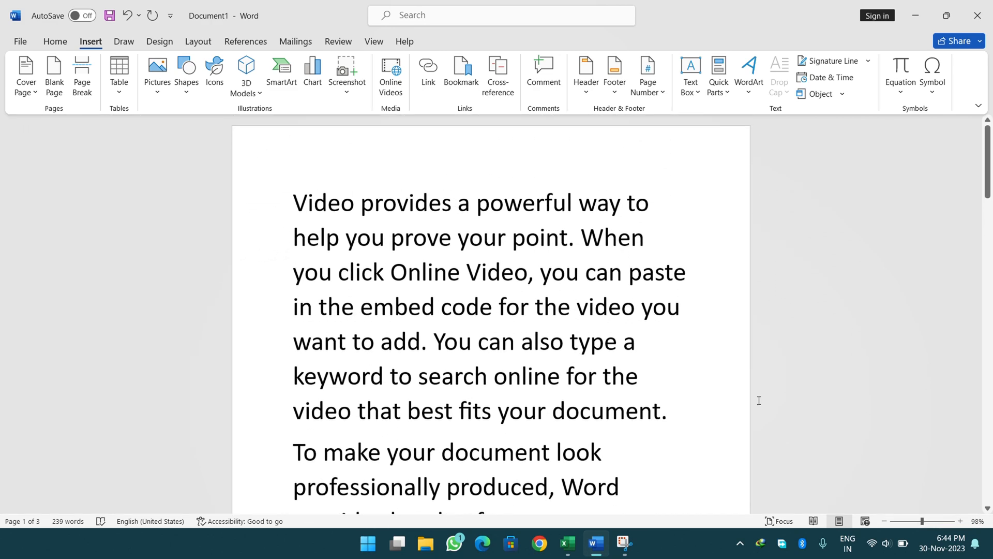
{"action": "scroll", "coordinate": [759, 401], "scroll_direction": "down", "scroll_amount": 10}
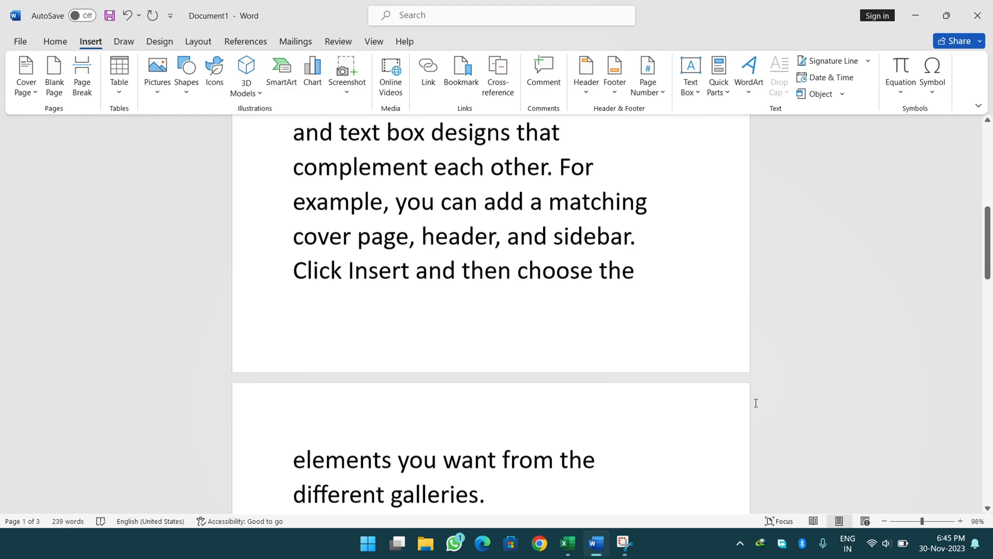
{"action": "scroll", "coordinate": [756, 403], "scroll_direction": "down", "scroll_amount": 8}
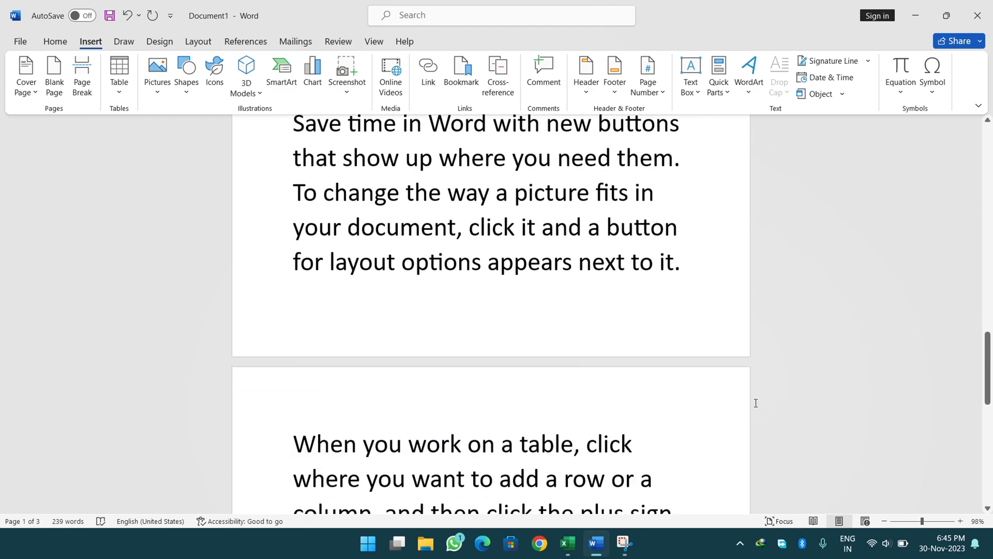
{"action": "left_click", "coordinate": [885, 521]}
{"action": "left_click", "coordinate": [885, 521]}
{"action": "left_click", "coordinate": [885, 521]}
{"action": "left_click", "coordinate": [885, 521]}
{"action": "left_click", "coordinate": [885, 521]}
{"action": "left_click", "coordinate": [886, 521]}
{"action": "left_click", "coordinate": [885, 521]}
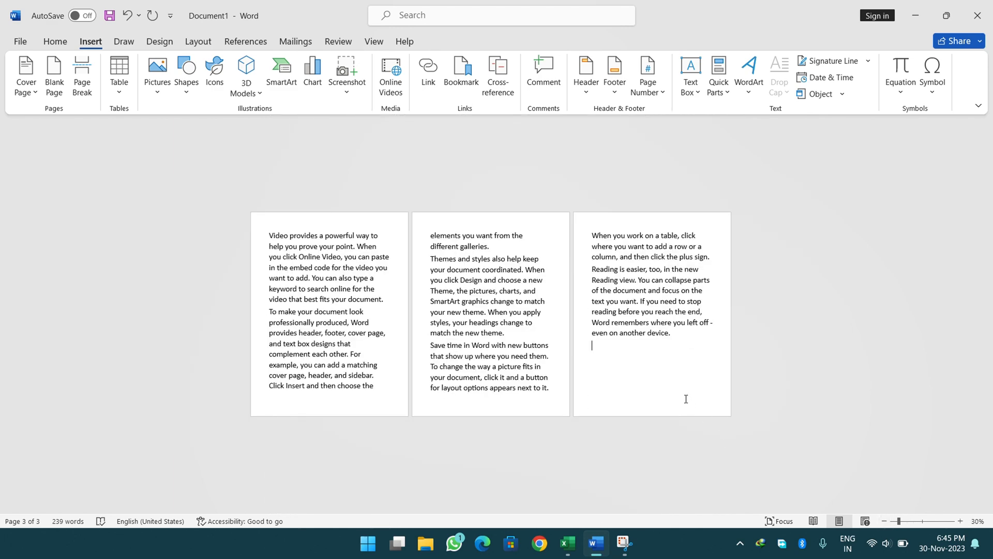
Highlight the first two sample paragraphs, through "different galleries.", in bright green
{"action": "left_click", "coordinate": [431, 258]}
{"action": "left_click_drag", "start_coordinate": [490, 246], "coordinate": [261, 230]}
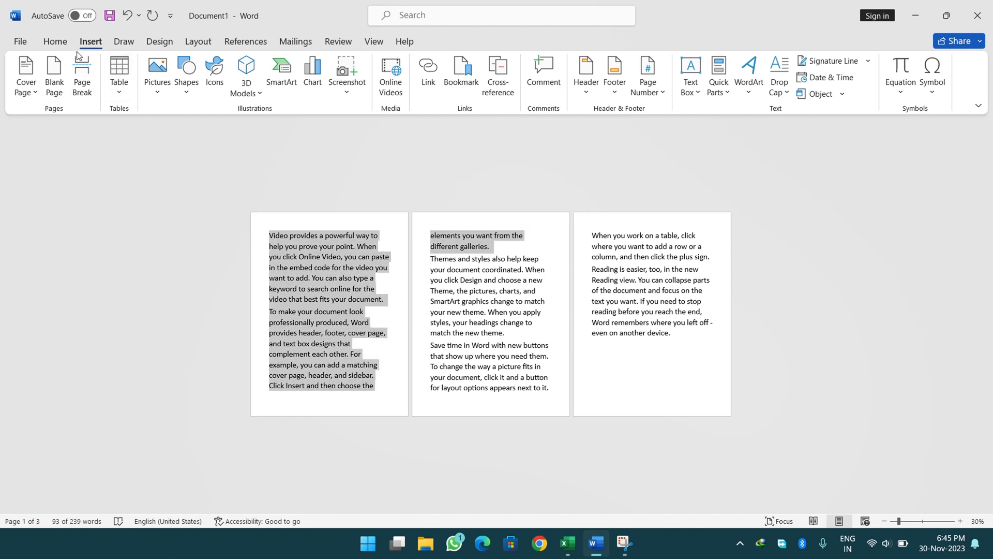
{"action": "left_click", "coordinate": [63, 45]}
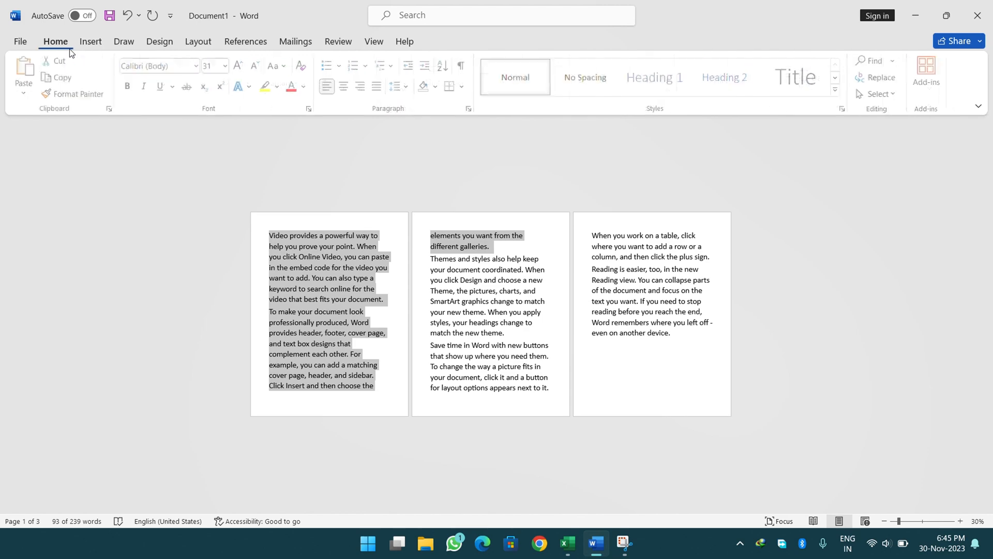
{"action": "left_click", "coordinate": [280, 87]}
{"action": "left_click", "coordinate": [288, 133]}
{"action": "left_click", "coordinate": [321, 186]}
Highlight the remaining sample paragraphs, from "Themes and styles" to the end of the document, in red
{"action": "left_click_drag", "start_coordinate": [430, 257], "coordinate": [676, 366]}
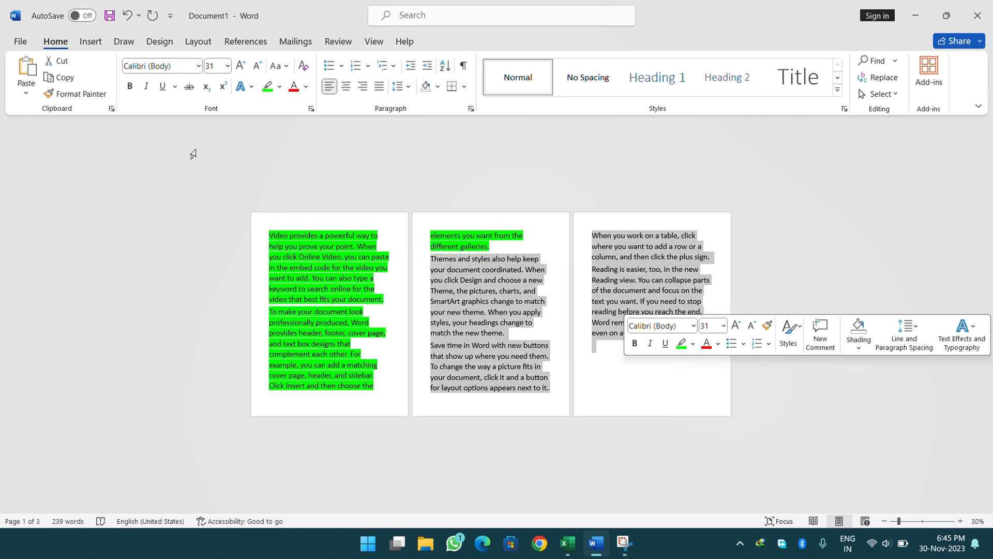
{"action": "left_click", "coordinate": [279, 87]}
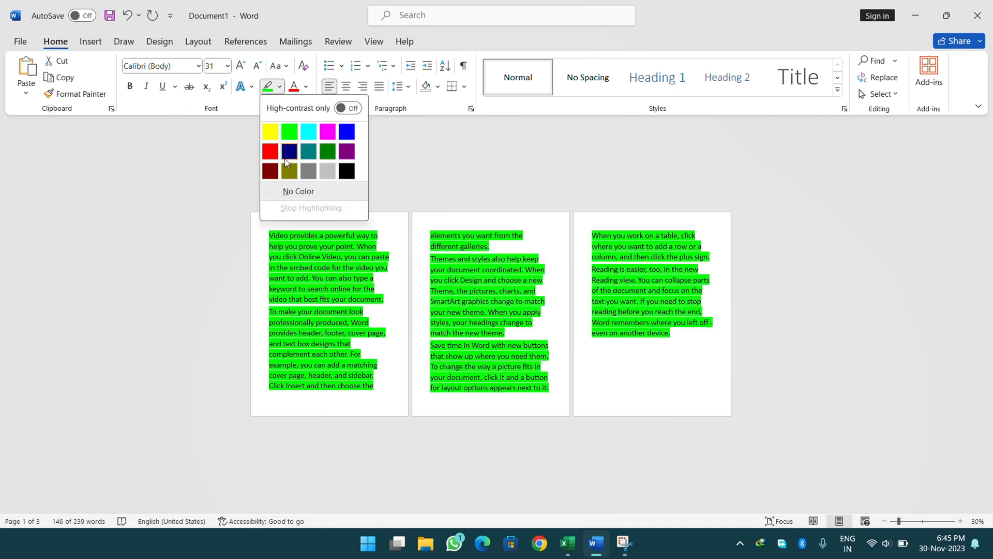
{"action": "left_click", "coordinate": [276, 157]}
Insert a blank page after "different galleries.", between the green and red text, and undo the insertion
{"action": "left_click", "coordinate": [405, 270]}
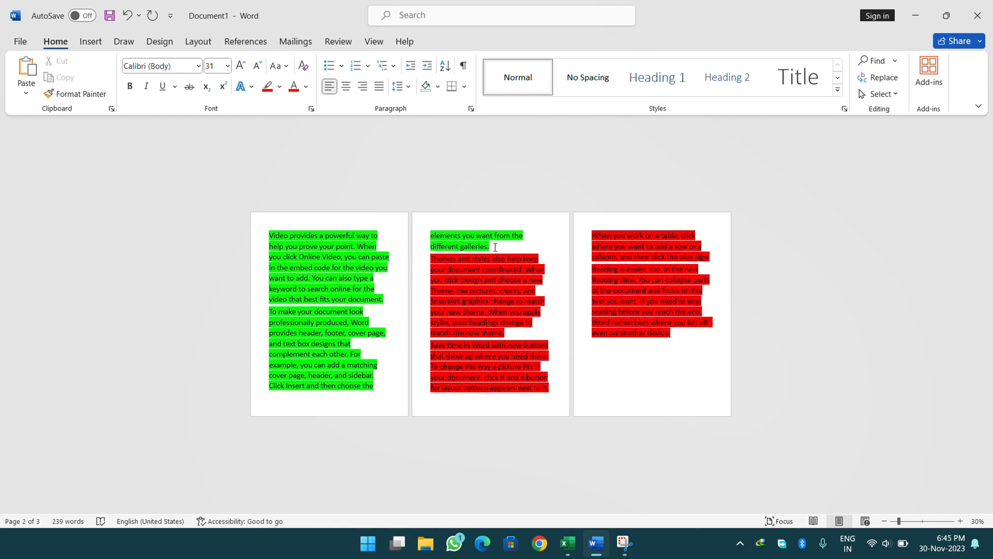
{"action": "left_click", "coordinate": [92, 42]}
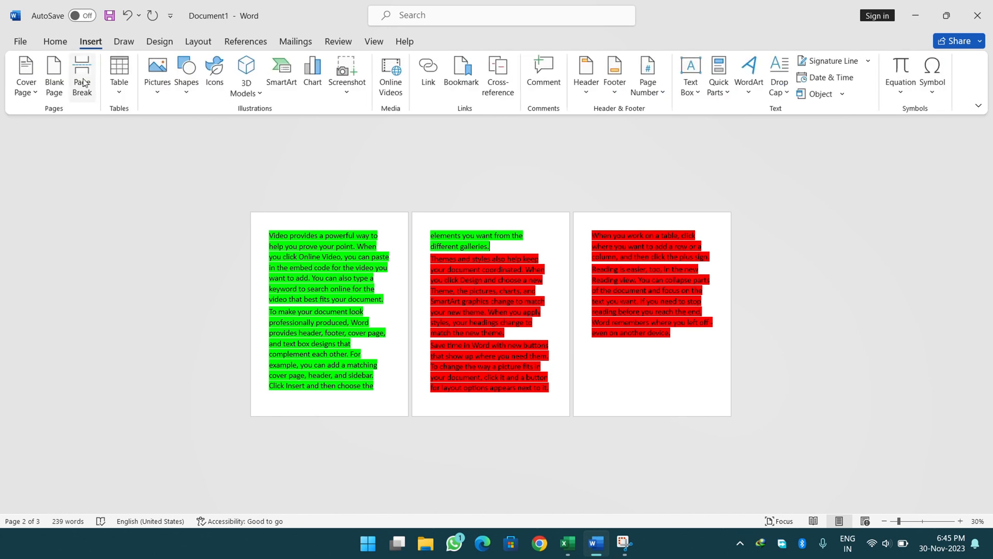
{"action": "left_click", "coordinate": [82, 78]}
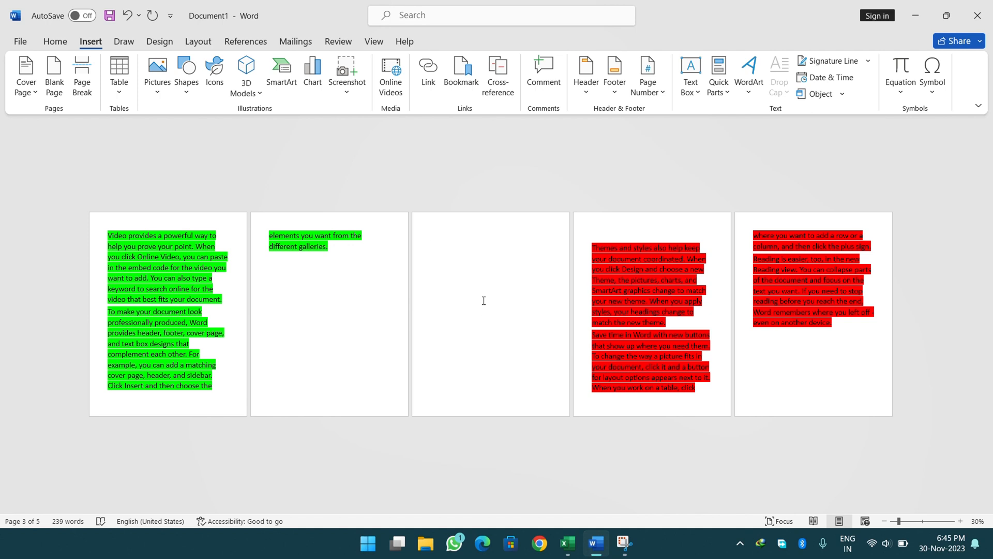
{"action": "left_click", "coordinate": [130, 17]}
Insert a page break after "different galleries." to separate the green section from the red section
{"action": "left_click", "coordinate": [83, 83]}
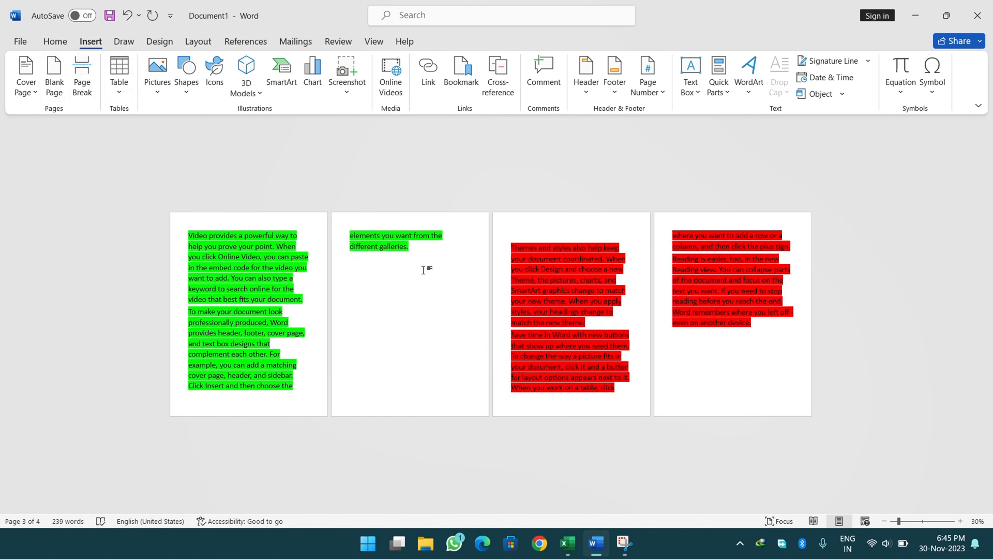
{"action": "left_click_drag", "start_coordinate": [432, 250], "coordinate": [239, 235]}
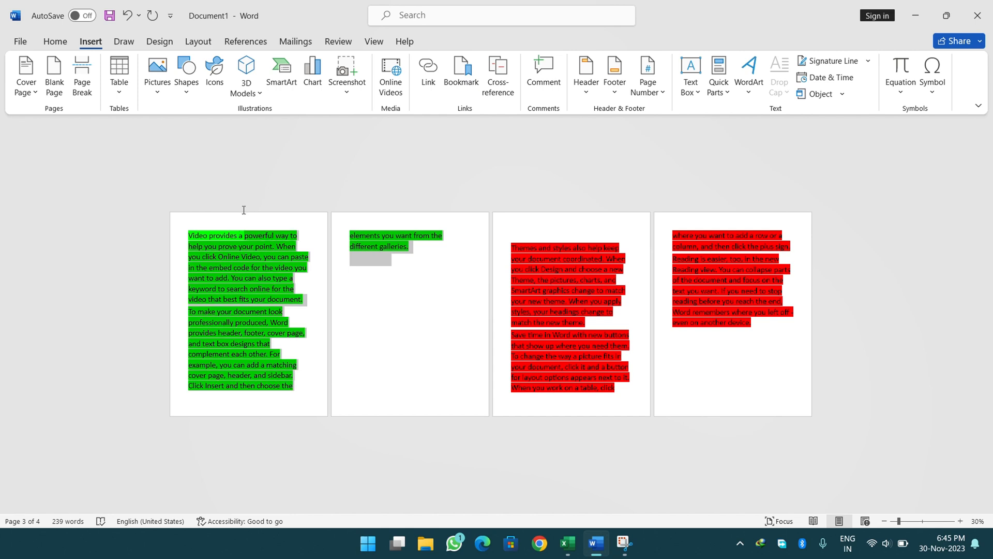
{"action": "left_click_drag", "start_coordinate": [671, 263], "coordinate": [606, 263]}
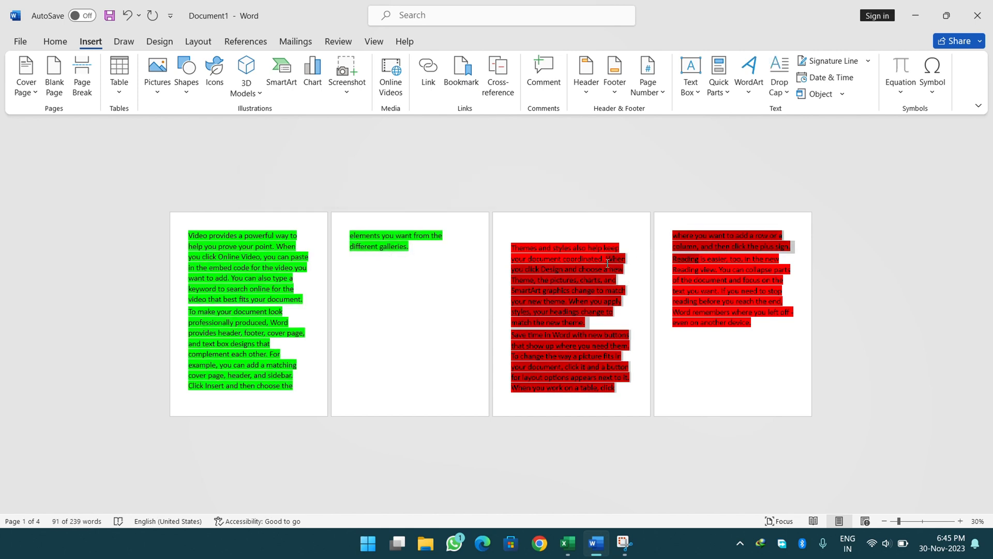
{"action": "left_click", "coordinate": [332, 291]}
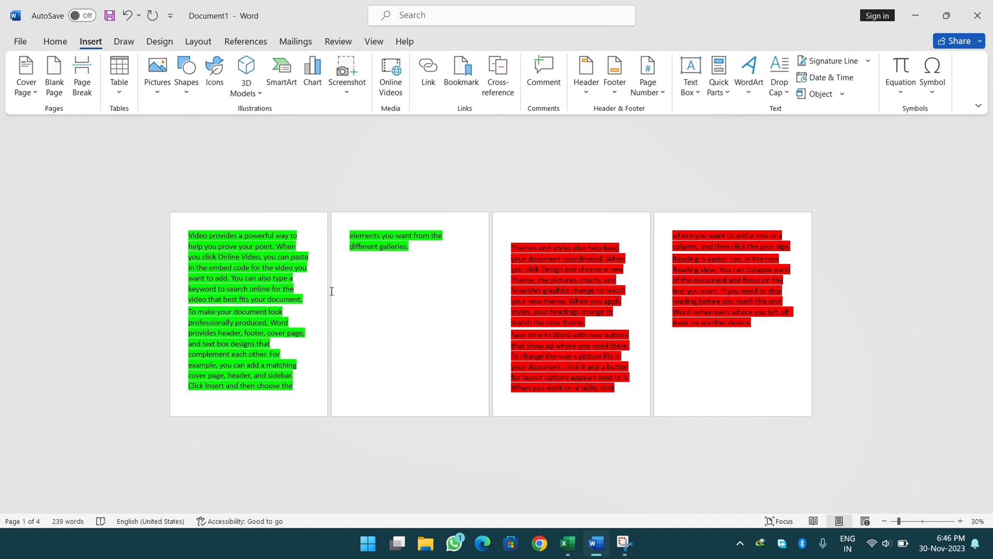
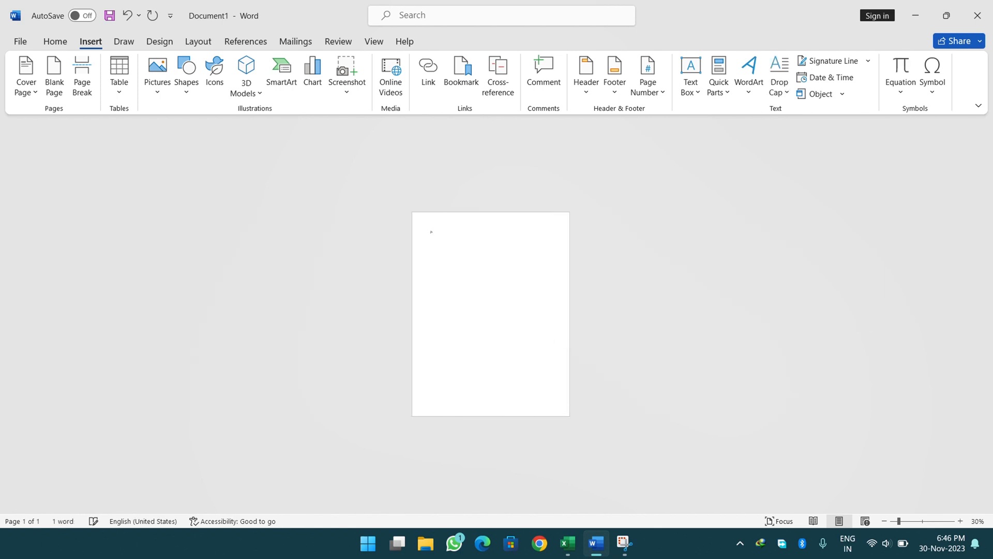
Clear the leftover text from the page and insert a table with 7 columns and 7 rows
{"action": "key", "text": "BackSpace"}
{"action": "key", "text": "BackSpace"}
{"action": "left_click", "coordinate": [960, 521]}
{"action": "left_click", "coordinate": [960, 521]}
{"action": "left_click", "coordinate": [961, 521]}
{"action": "left_click", "coordinate": [960, 521]}
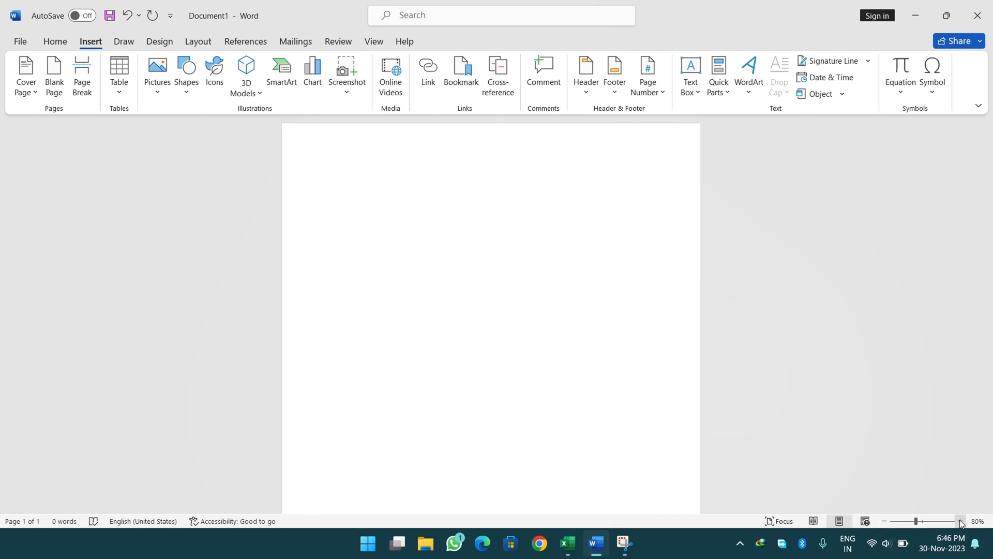
{"action": "left_click", "coordinate": [960, 521]}
{"action": "left_click", "coordinate": [960, 521]}
{"action": "left_click", "coordinate": [960, 521]}
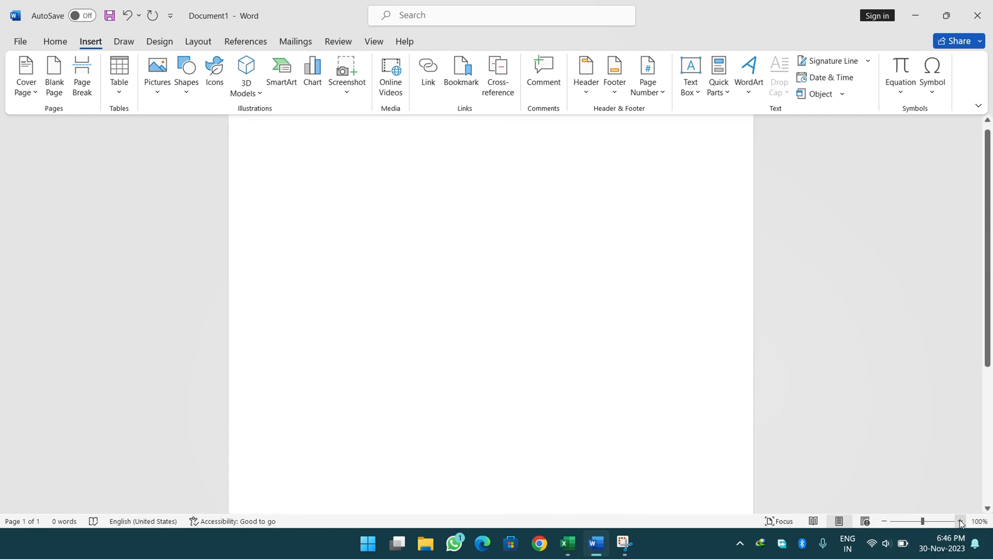
{"action": "left_click", "coordinate": [128, 86]}
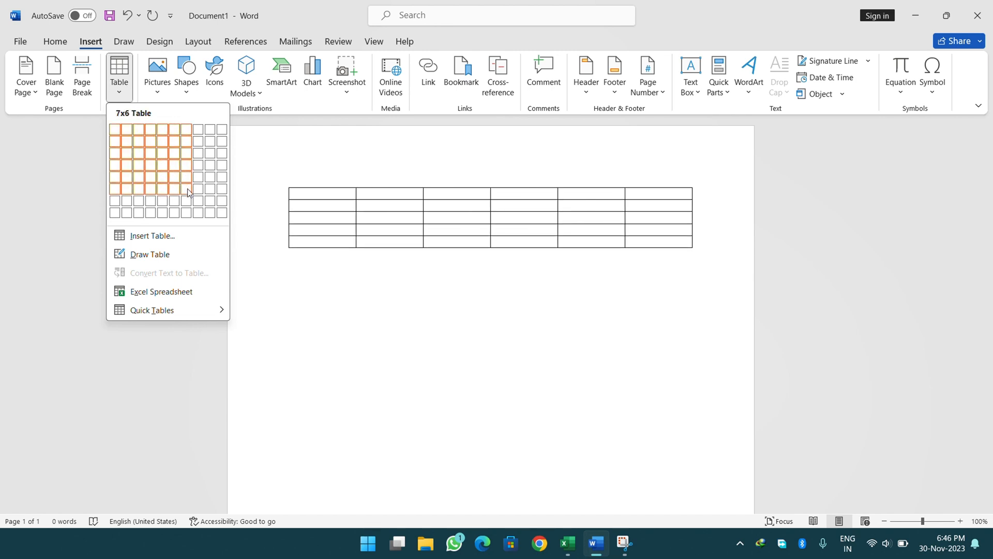
{"action": "left_click", "coordinate": [181, 204]}
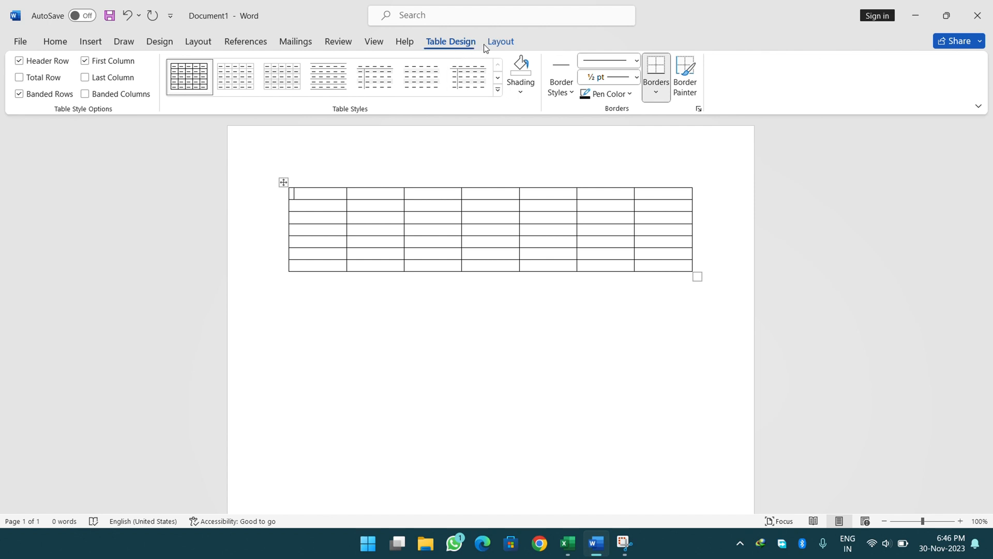
Apply the dark blue Grid Tables style with a solid header row, solid first column and banded rows to the table
{"action": "left_click", "coordinate": [503, 44]}
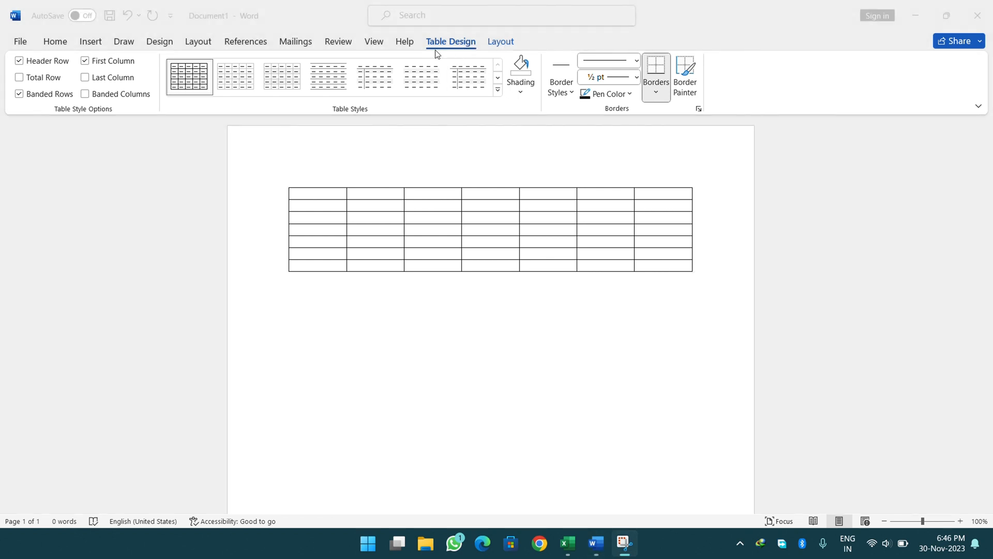
{"action": "left_click", "coordinate": [315, 195]}
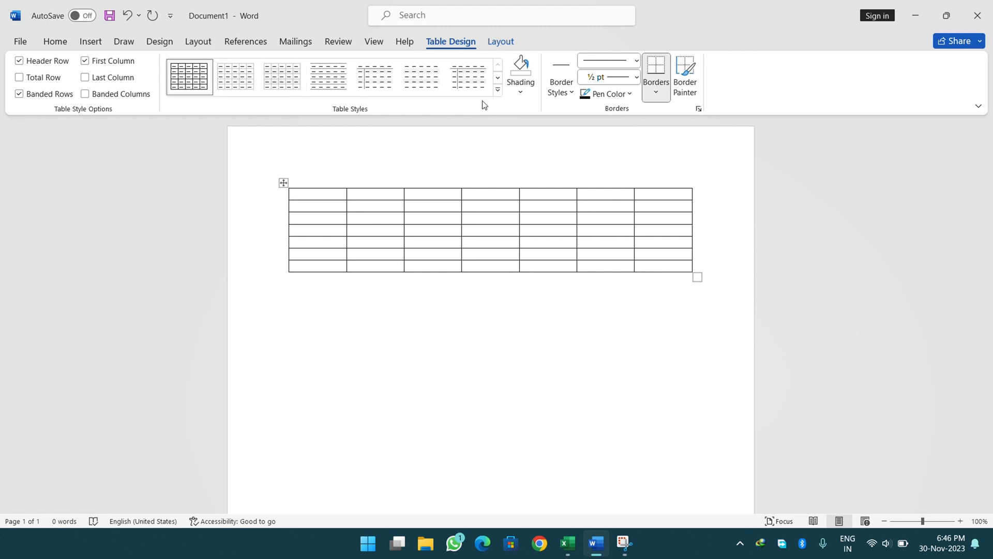
{"action": "left_click", "coordinate": [497, 90]}
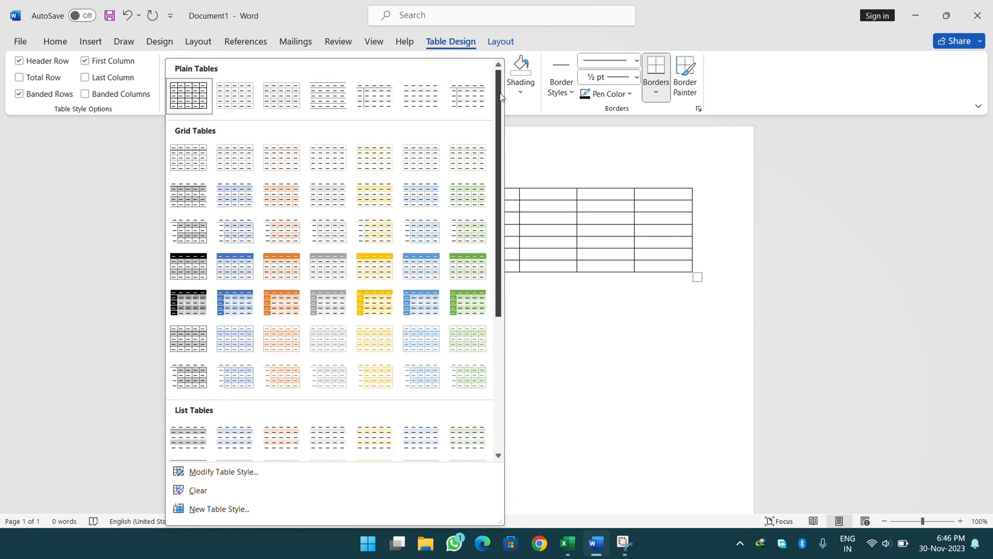
{"action": "left_click", "coordinate": [230, 304]}
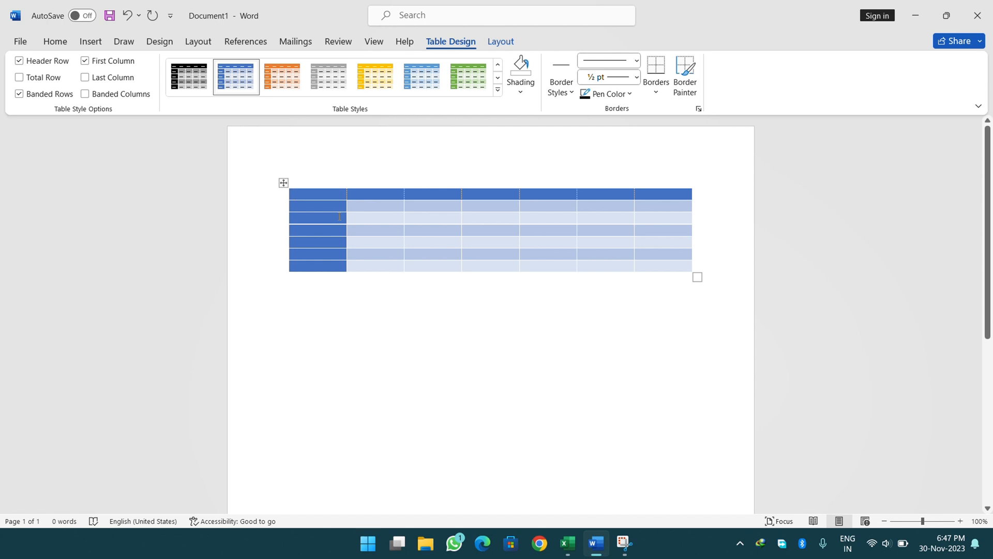
Switch the table's Header Row option off and on repeatedly to compare the top row's formatting
{"action": "left_click", "coordinate": [961, 521]}
{"action": "left_click", "coordinate": [960, 521]}
{"action": "left_click", "coordinate": [961, 521]}
{"action": "left_click", "coordinate": [961, 521]}
{"action": "left_click", "coordinate": [961, 521]}
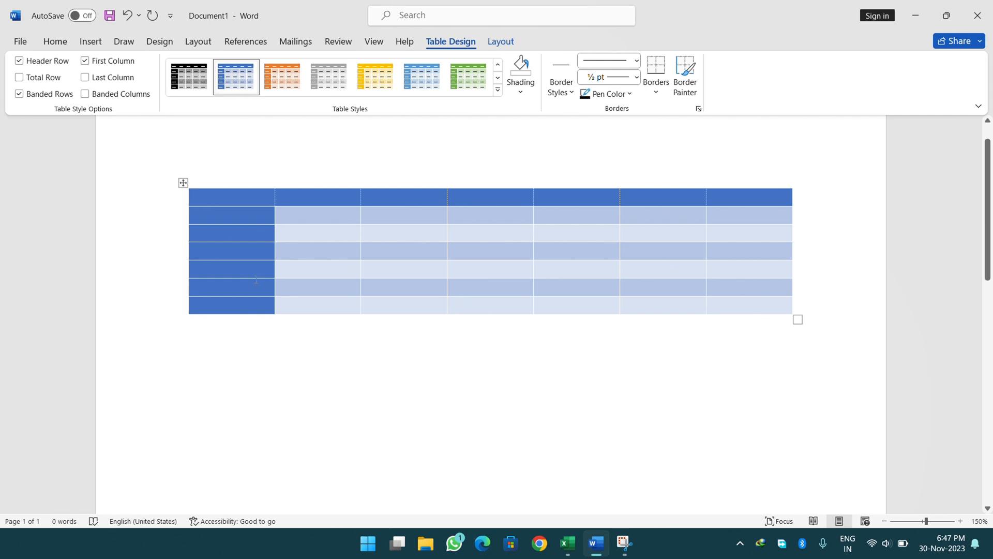
{"action": "left_click", "coordinate": [21, 62]}
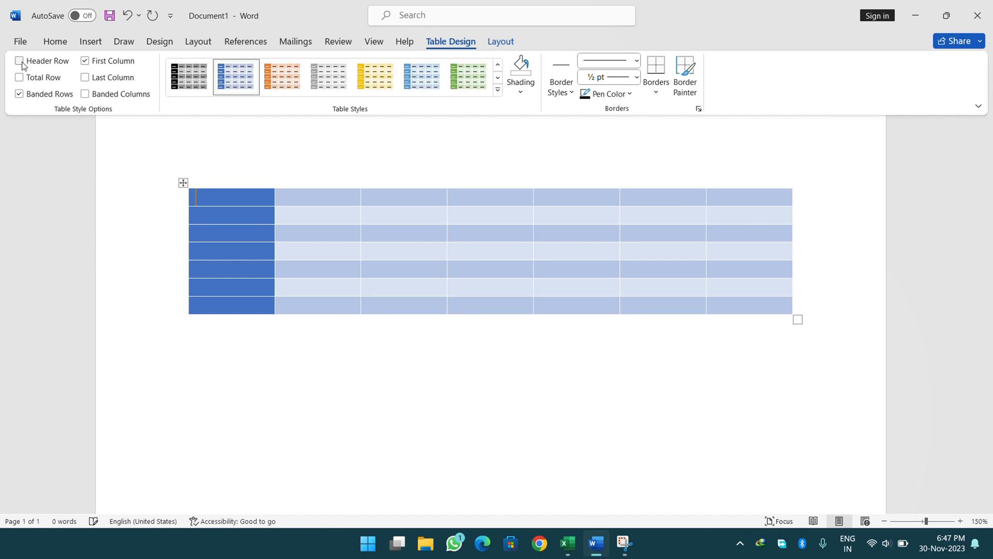
{"action": "left_click", "coordinate": [20, 62]}
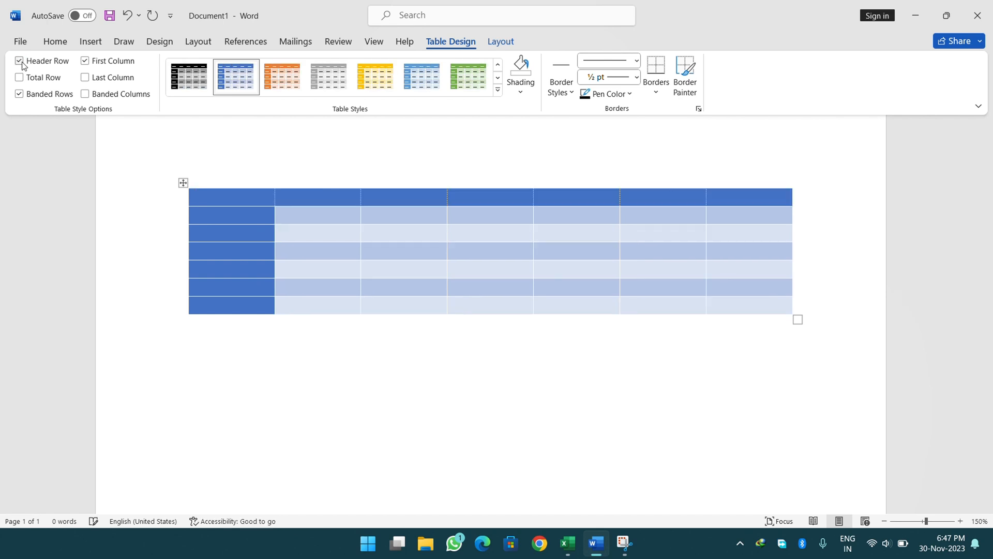
{"action": "left_click", "coordinate": [21, 63]}
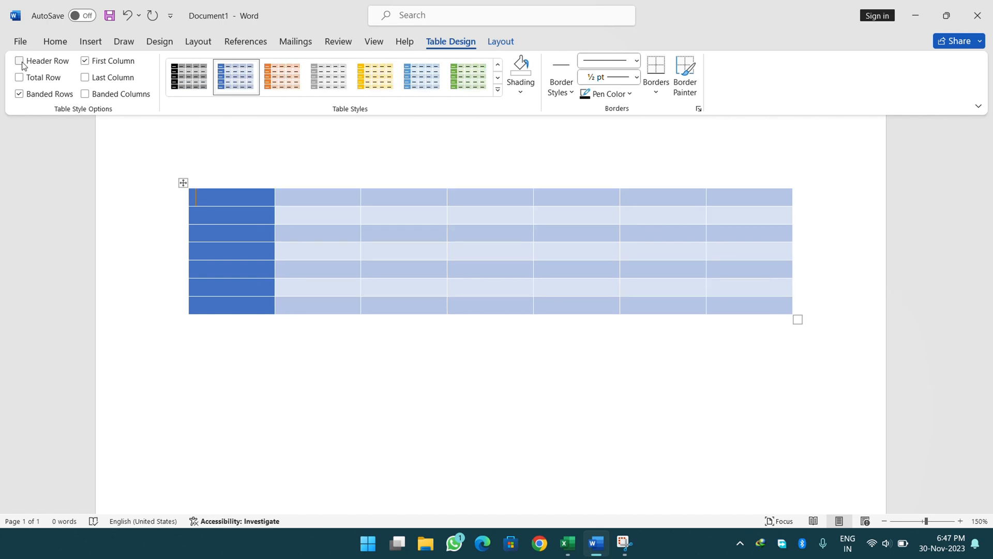
{"action": "left_click", "coordinate": [19, 61]}
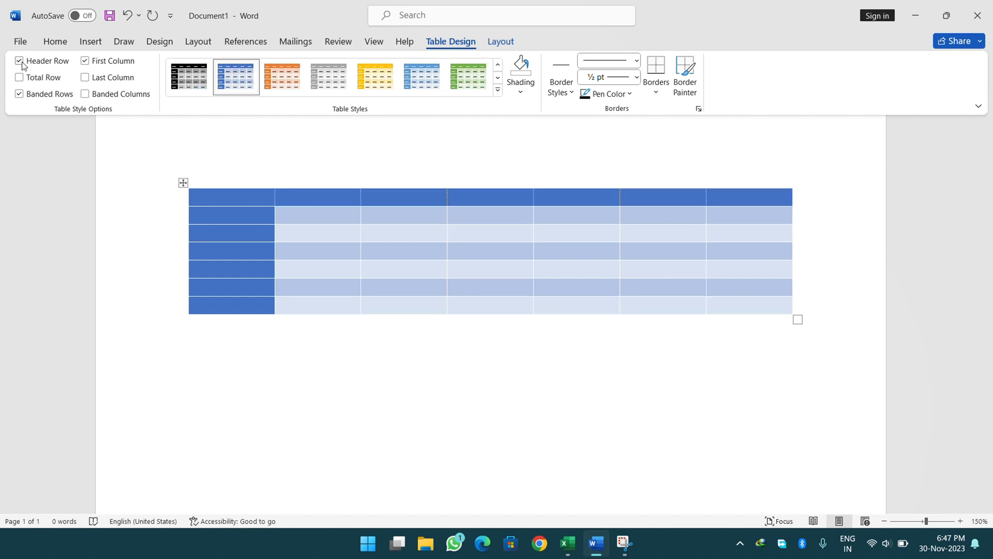
{"action": "left_click", "coordinate": [21, 62]}
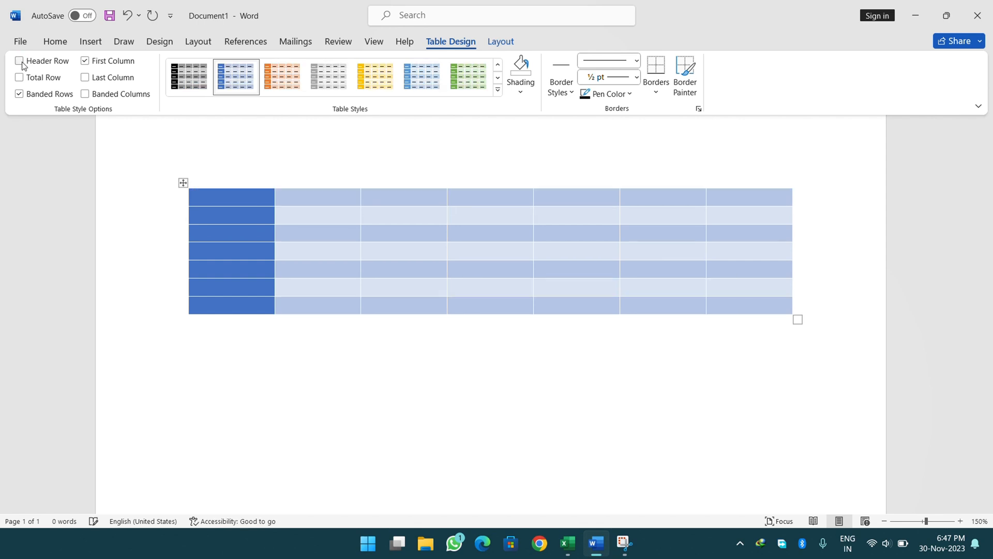
{"action": "left_click", "coordinate": [20, 62]}
Turn off the table's Header Row, First Column and Banded Rows style options
{"action": "left_click", "coordinate": [84, 61]}
{"action": "left_click", "coordinate": [84, 61]}
{"action": "left_click", "coordinate": [51, 61]}
{"action": "left_click", "coordinate": [85, 61]}
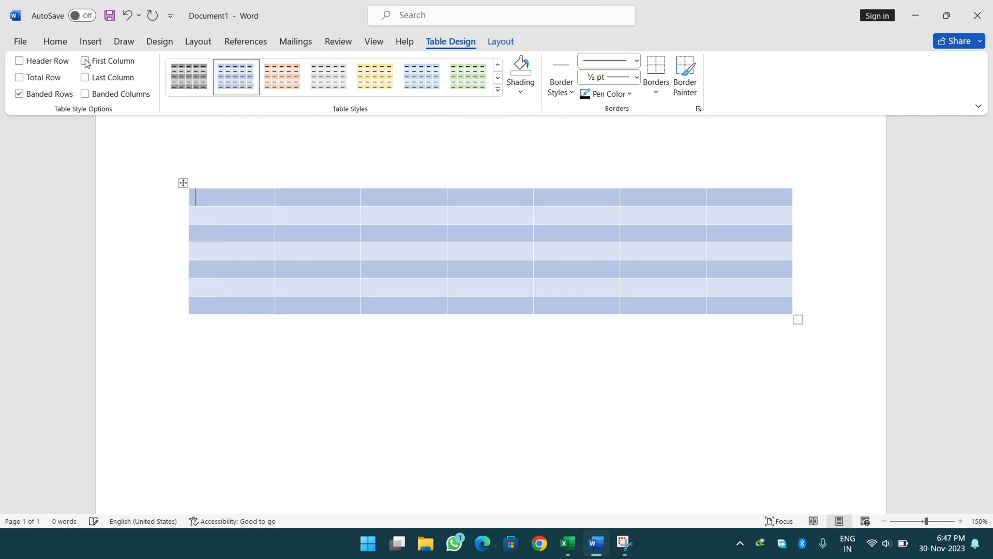
{"action": "left_click", "coordinate": [44, 101]}
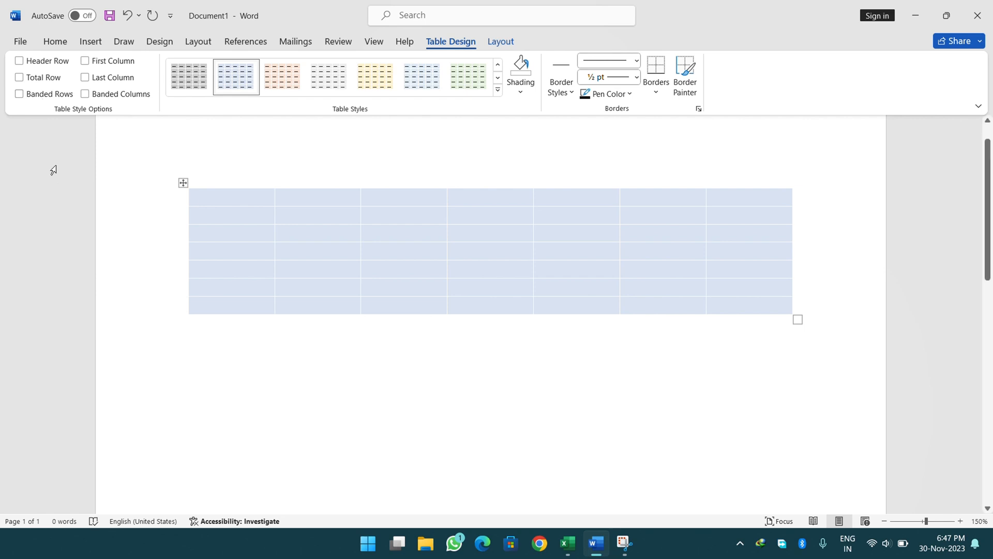
Switch the Header Row, First Column and Total Row options on and off one at a time
{"action": "left_click", "coordinate": [21, 62]}
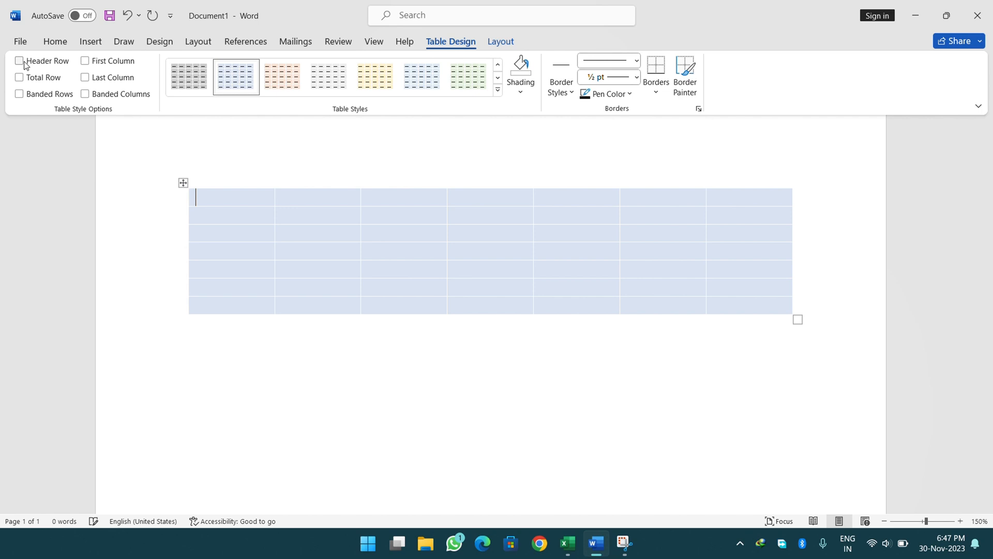
{"action": "left_click", "coordinate": [101, 64]}
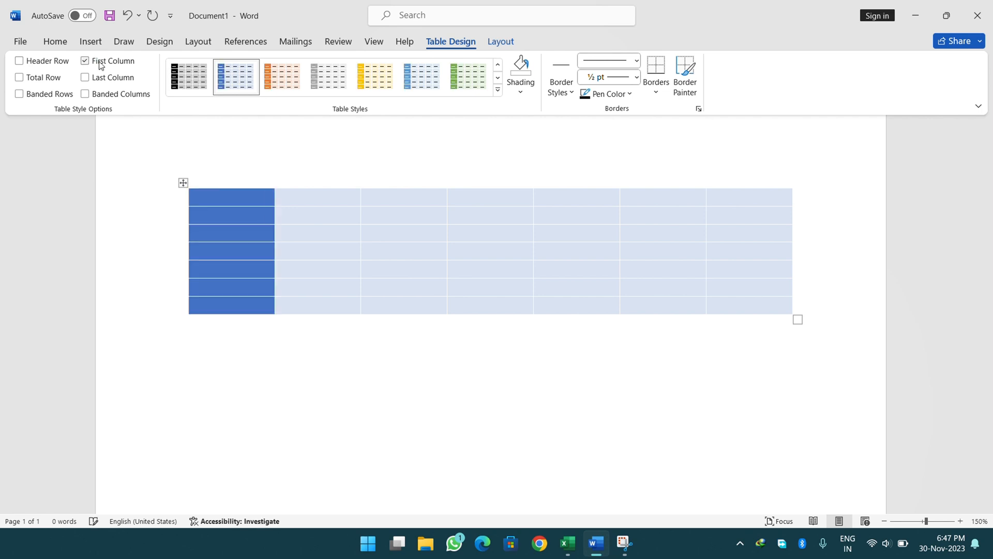
{"action": "left_click", "coordinate": [100, 64]}
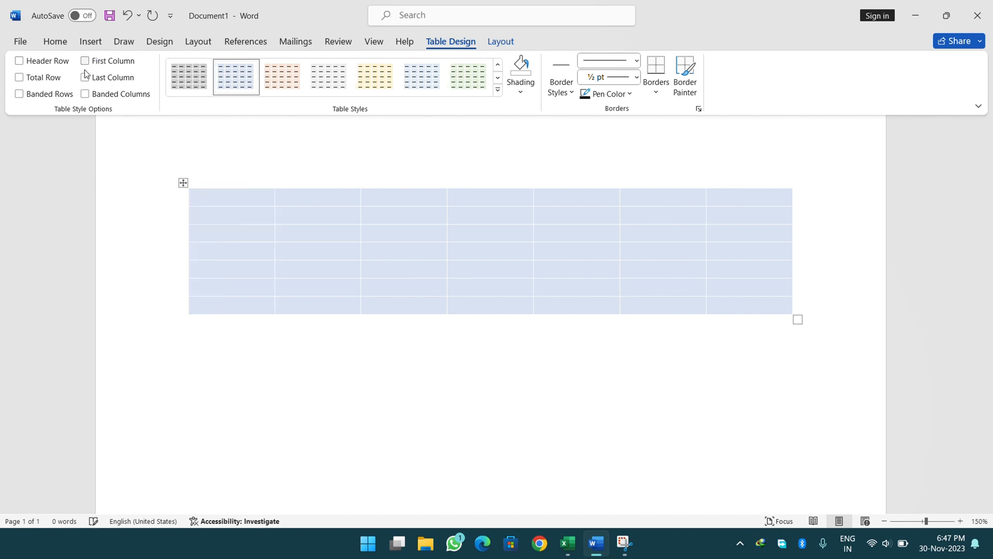
{"action": "left_click", "coordinate": [61, 81]}
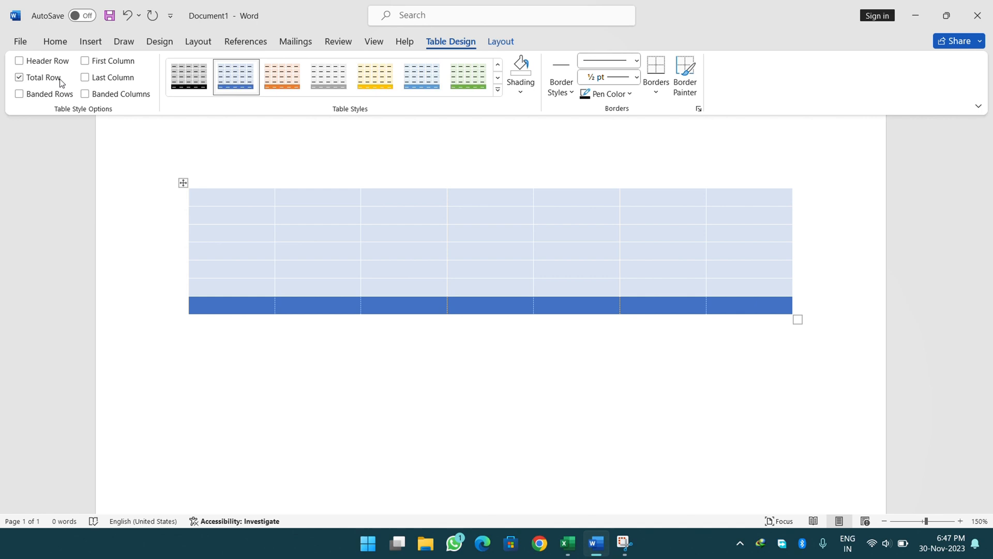
{"action": "left_click", "coordinate": [61, 81]}
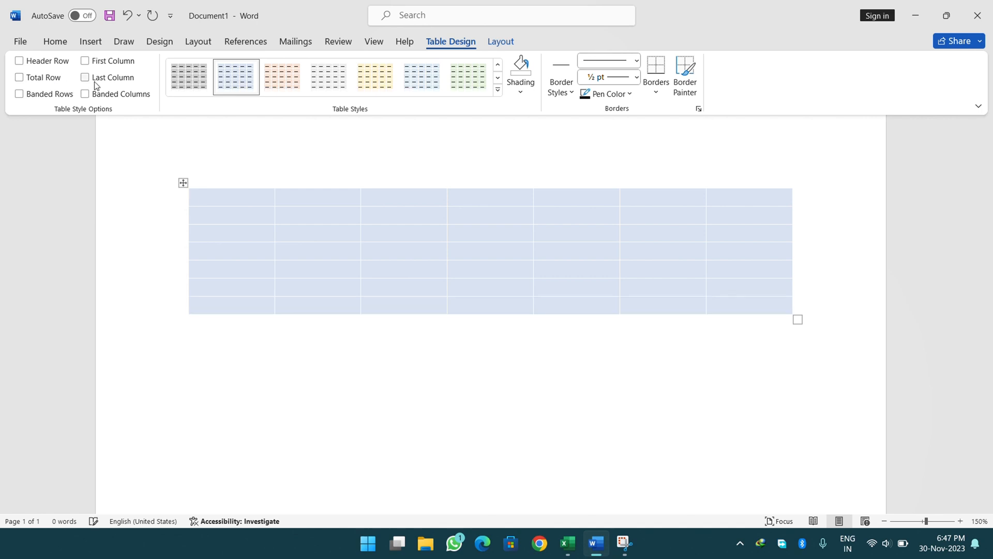
Compare the Last Column and First Column options by switching each on and off
{"action": "left_click", "coordinate": [96, 80]}
{"action": "left_click", "coordinate": [90, 78]}
{"action": "left_click", "coordinate": [89, 66]}
{"action": "left_click", "coordinate": [87, 81]}
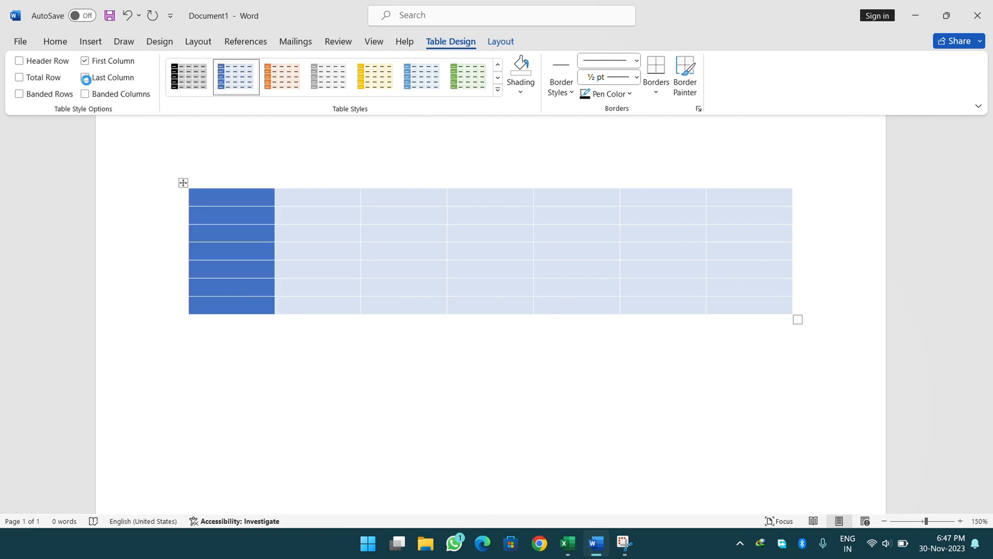
{"action": "left_click", "coordinate": [86, 79]}
{"action": "left_click", "coordinate": [86, 61]}
Switch Header Row and Total Row on and off in turn, and turn Banded Rows on
{"action": "left_click", "coordinate": [72, 63]}
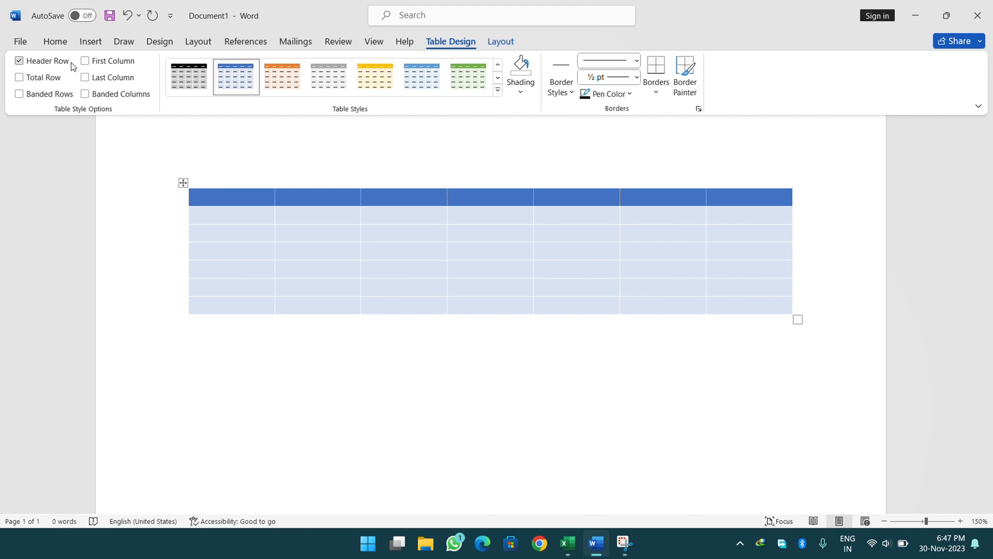
{"action": "left_click", "coordinate": [48, 61]}
{"action": "left_click", "coordinate": [57, 77]}
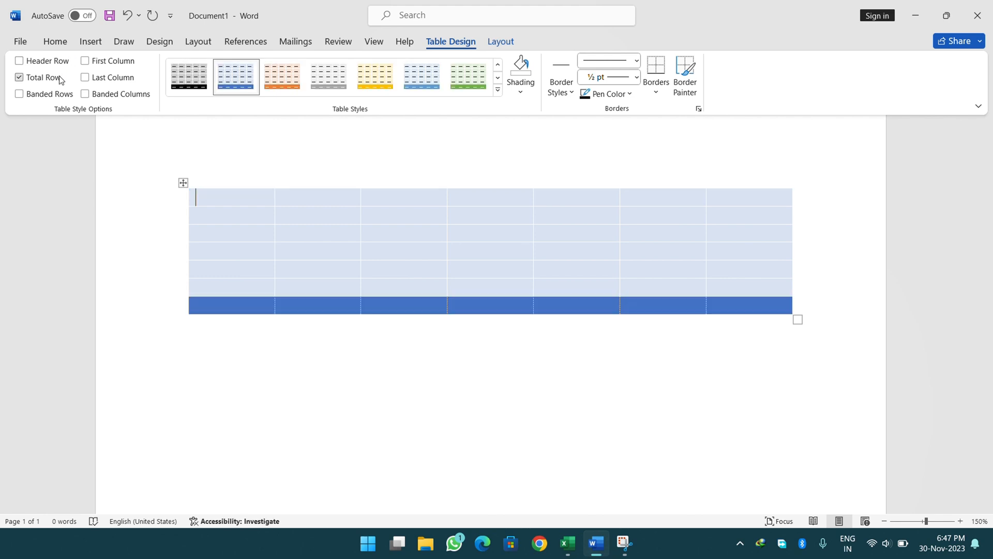
{"action": "left_click", "coordinate": [61, 80]}
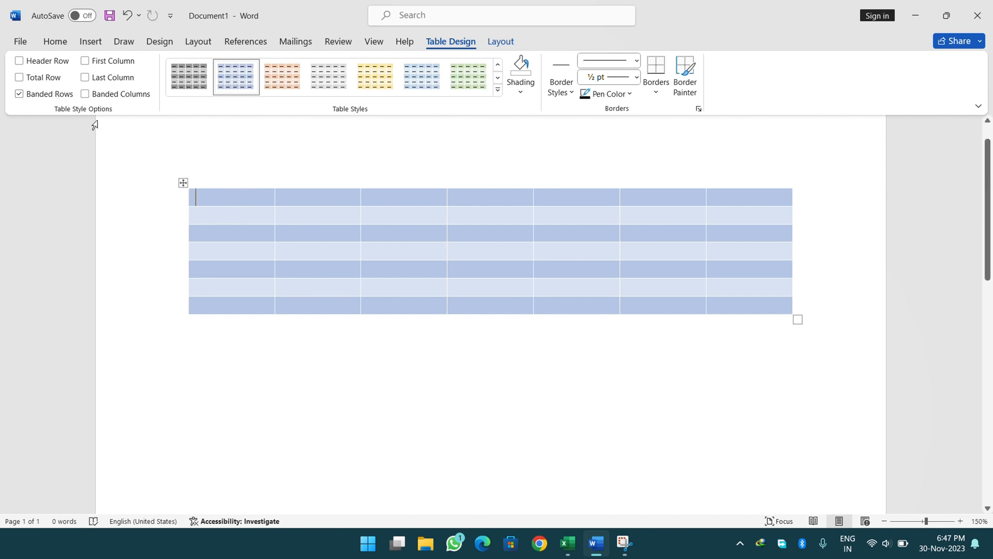
Turn off Banded Rows, turn on Banded Columns for the table, and look through the full table style gallery without changing the style
{"action": "left_click", "coordinate": [60, 95]}
{"action": "left_click", "coordinate": [102, 99]}
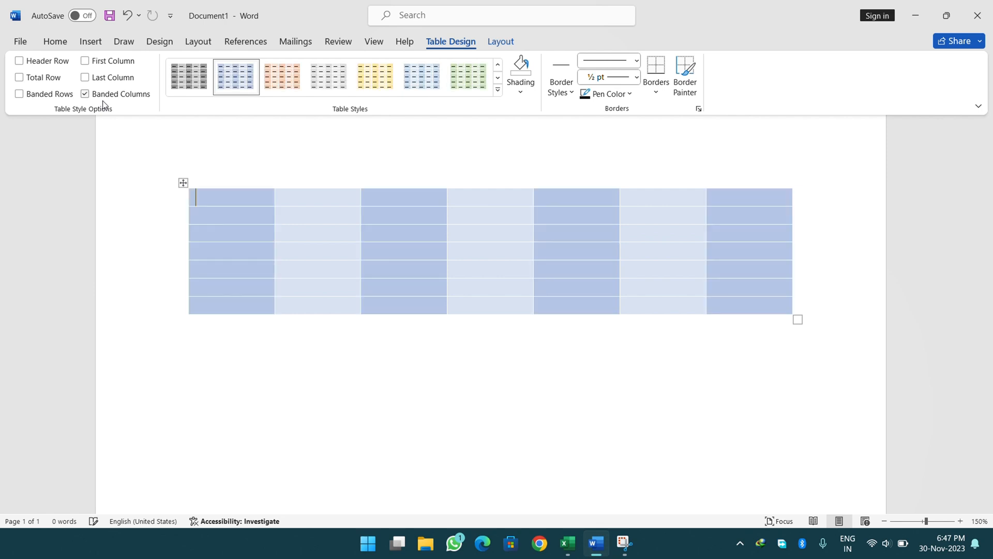
{"action": "left_click", "coordinate": [143, 100]}
{"action": "left_click", "coordinate": [146, 97]}
{"action": "left_click", "coordinate": [498, 89]}
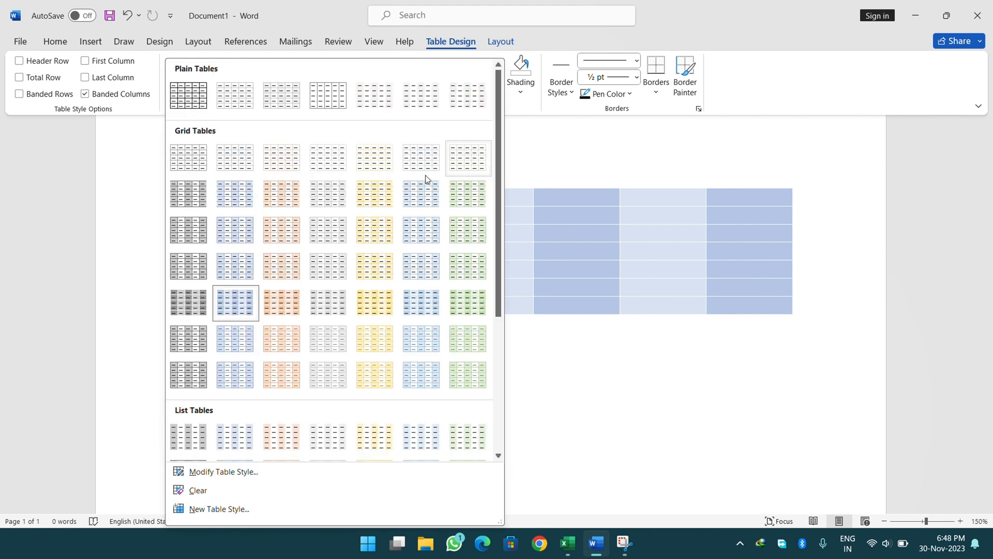
{"action": "left_click", "coordinate": [305, 7]}
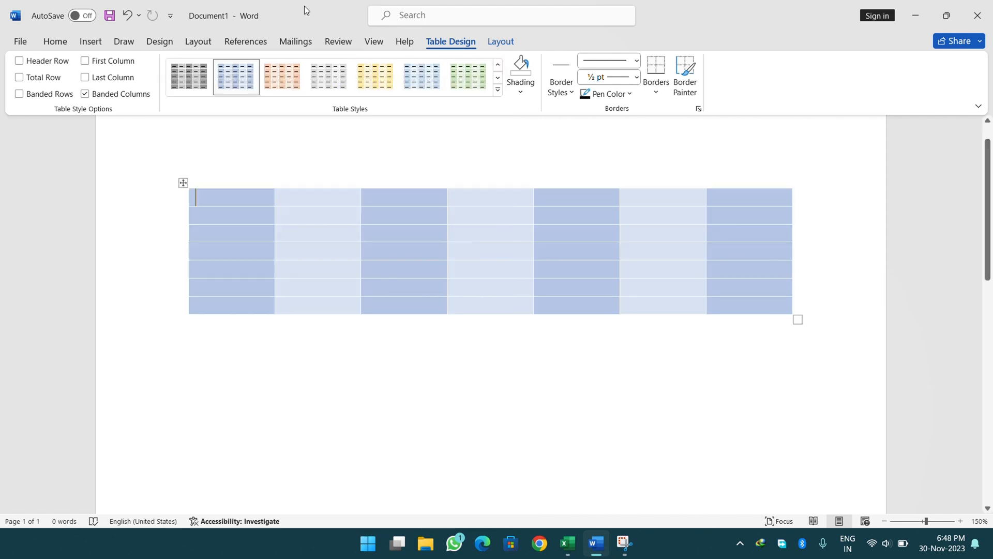
Shade all cells of the table's first column light orange
{"action": "left_click", "coordinate": [521, 91]}
{"action": "left_click", "coordinate": [337, 194]}
{"action": "left_click_drag", "start_coordinate": [246, 200], "coordinate": [230, 305]}
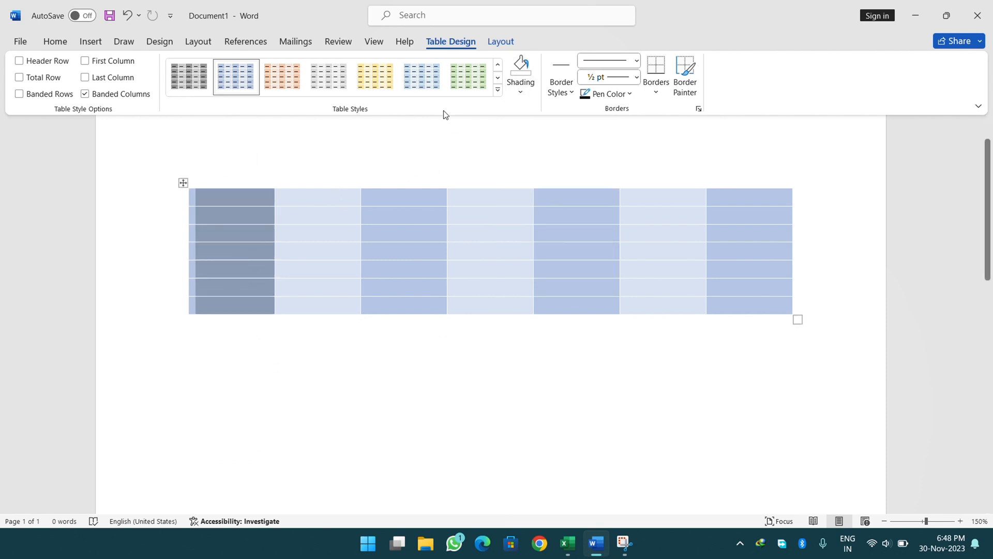
{"action": "left_click", "coordinate": [521, 91]}
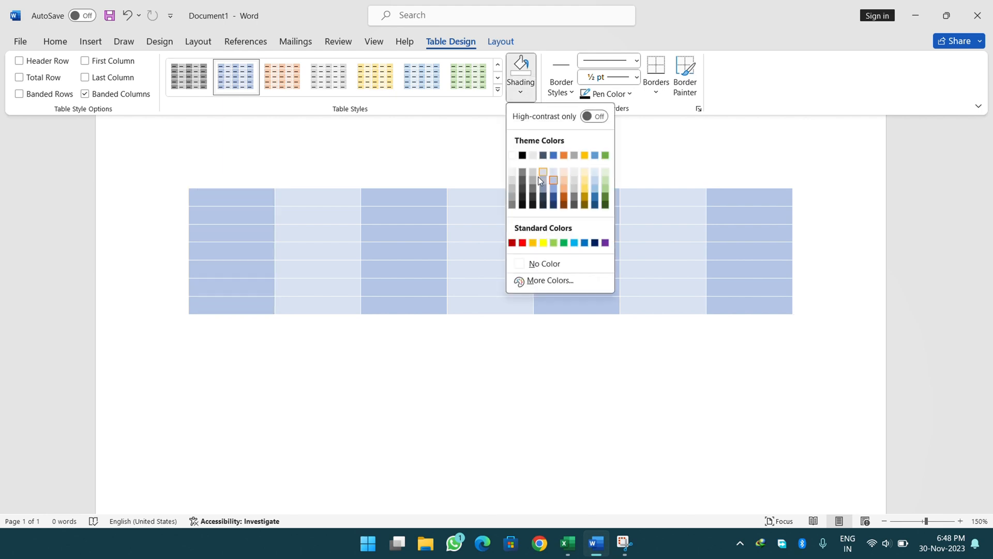
{"action": "left_click", "coordinate": [563, 190]}
Shade the table's second column dark gold and its third column blue
{"action": "left_click_drag", "start_coordinate": [344, 203], "coordinate": [339, 298]}
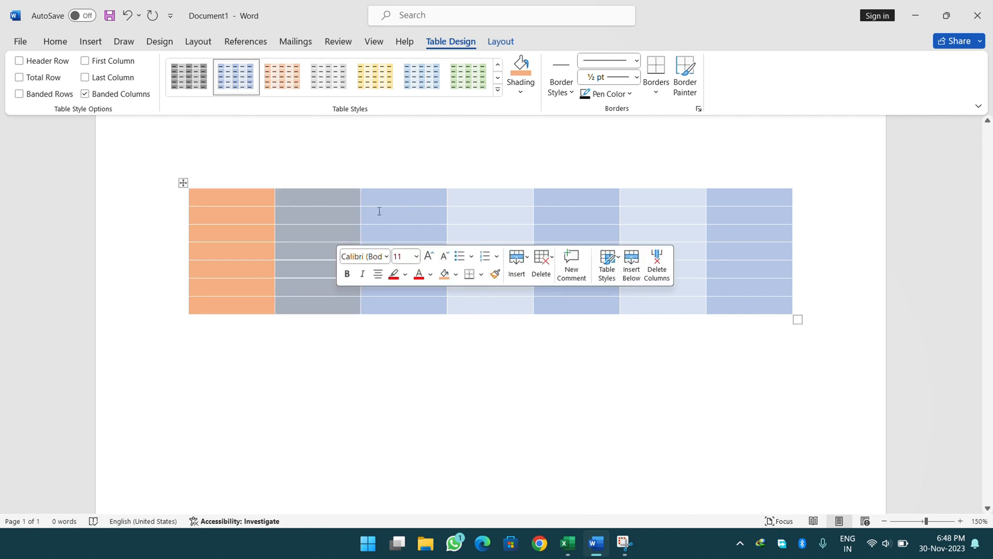
{"action": "left_click", "coordinate": [521, 92]}
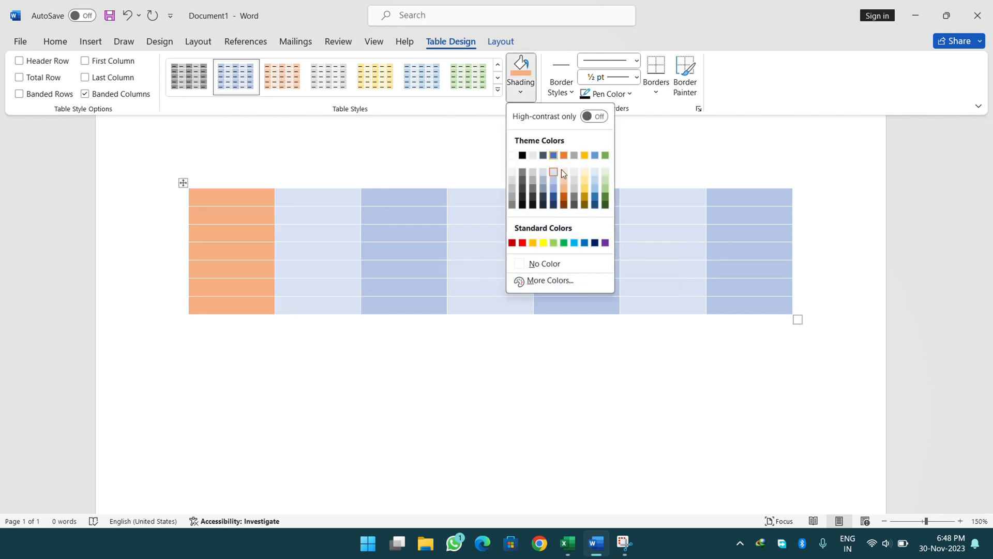
{"action": "left_click", "coordinate": [584, 193]}
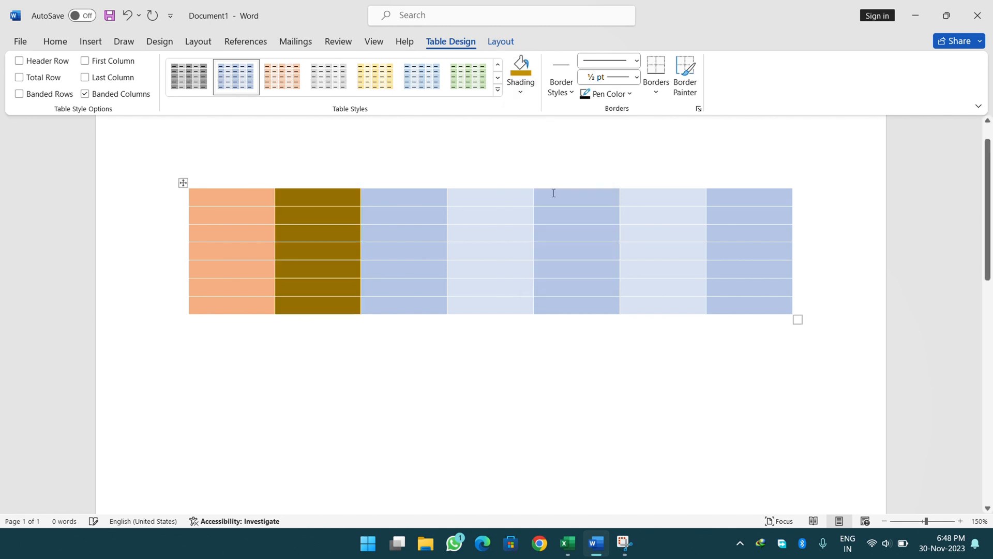
{"action": "left_click_drag", "start_coordinate": [426, 213], "coordinate": [408, 300]}
{"action": "left_click", "coordinate": [521, 93]}
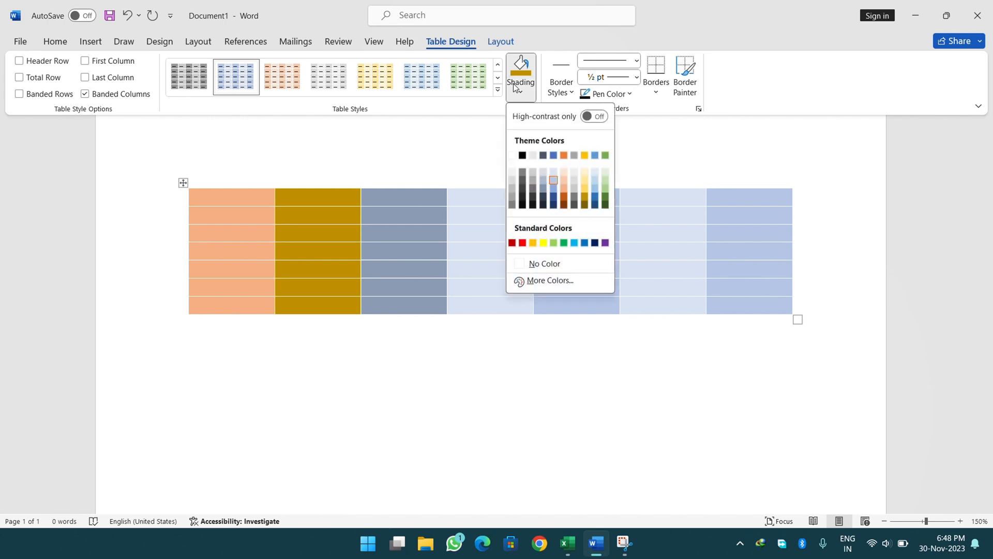
{"action": "left_click", "coordinate": [552, 157]}
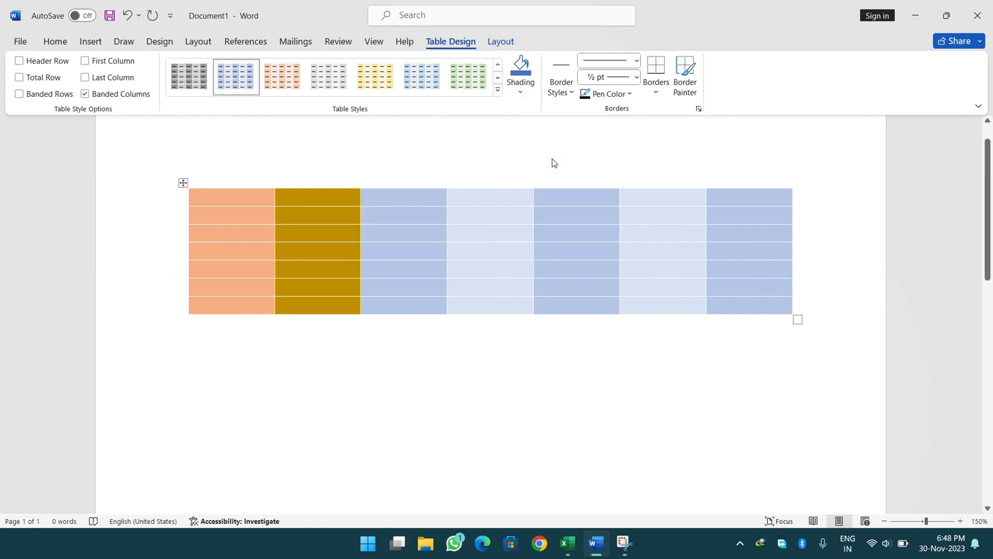
Shade the table's fourth column light gray and its fifth column gold
{"action": "left_click_drag", "start_coordinate": [513, 198], "coordinate": [488, 299]}
{"action": "left_click", "coordinate": [520, 70]}
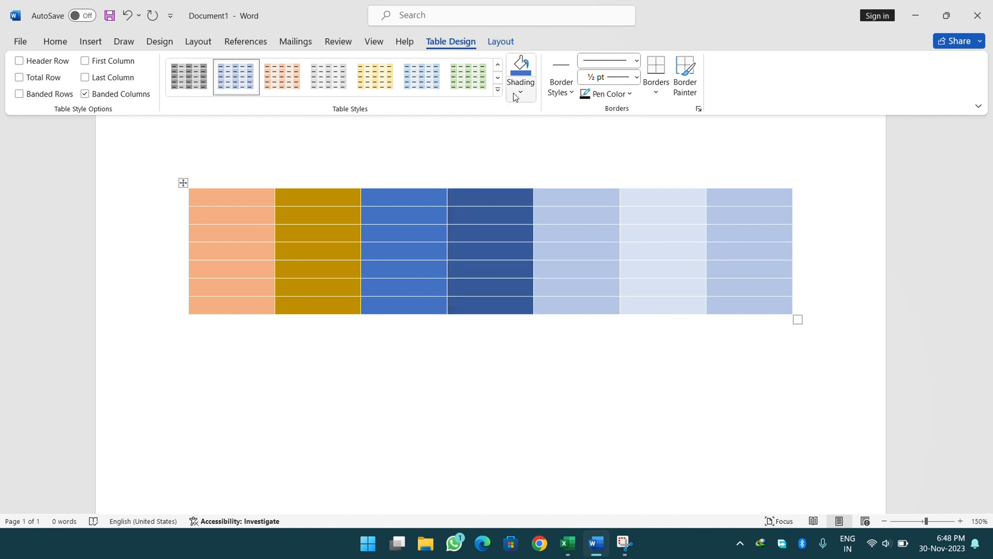
{"action": "left_click", "coordinate": [517, 93]}
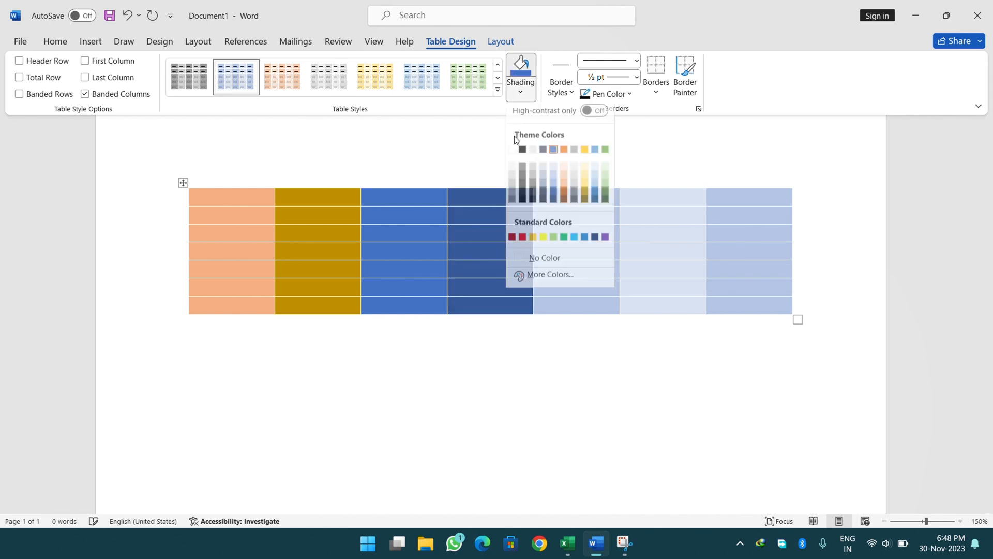
{"action": "left_click", "coordinate": [534, 157]}
{"action": "left_click_drag", "start_coordinate": [589, 203], "coordinate": [591, 305]}
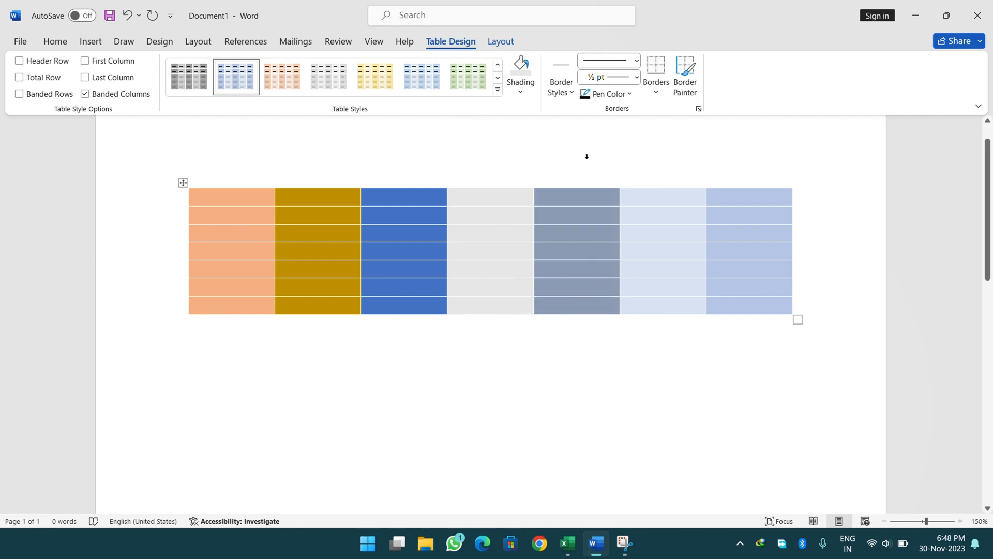
{"action": "left_click", "coordinate": [519, 94]}
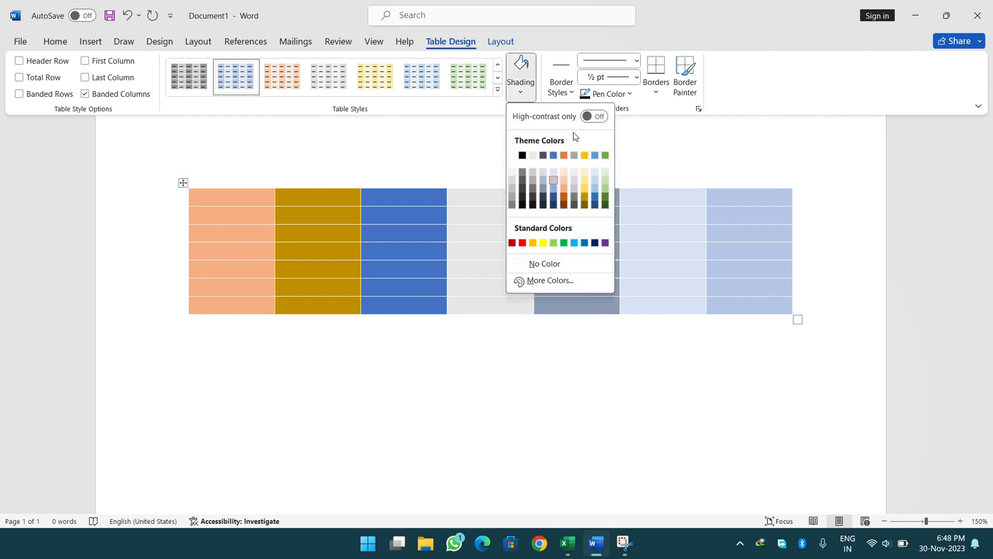
{"action": "left_click", "coordinate": [586, 155]}
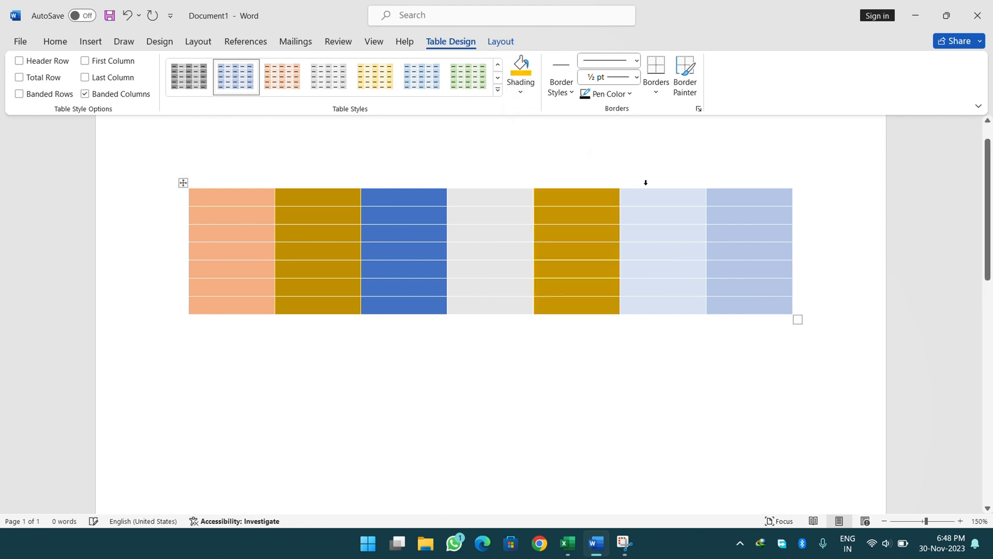
Shade the table's sixth column green and deselect it
{"action": "left_click_drag", "start_coordinate": [661, 199], "coordinate": [660, 305]}
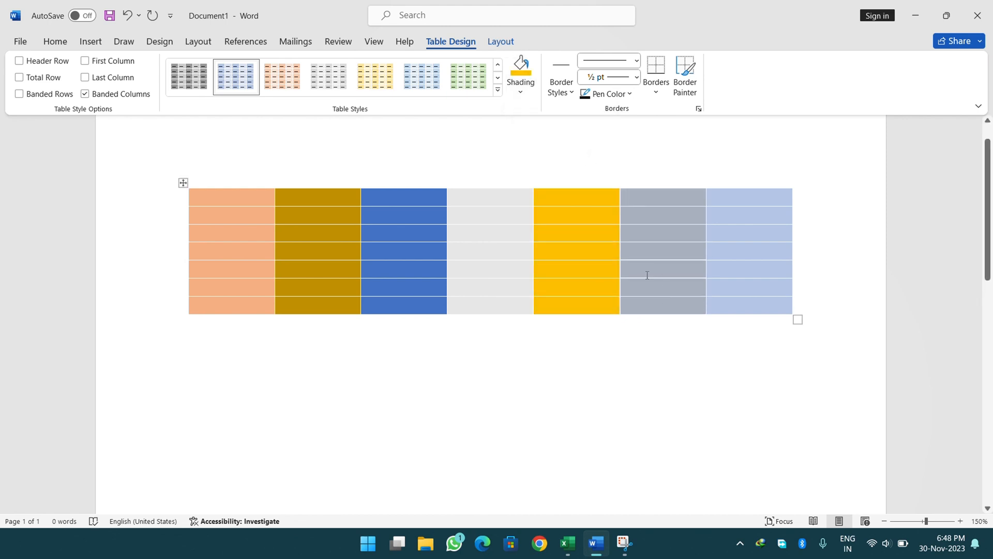
{"action": "left_click", "coordinate": [520, 92]}
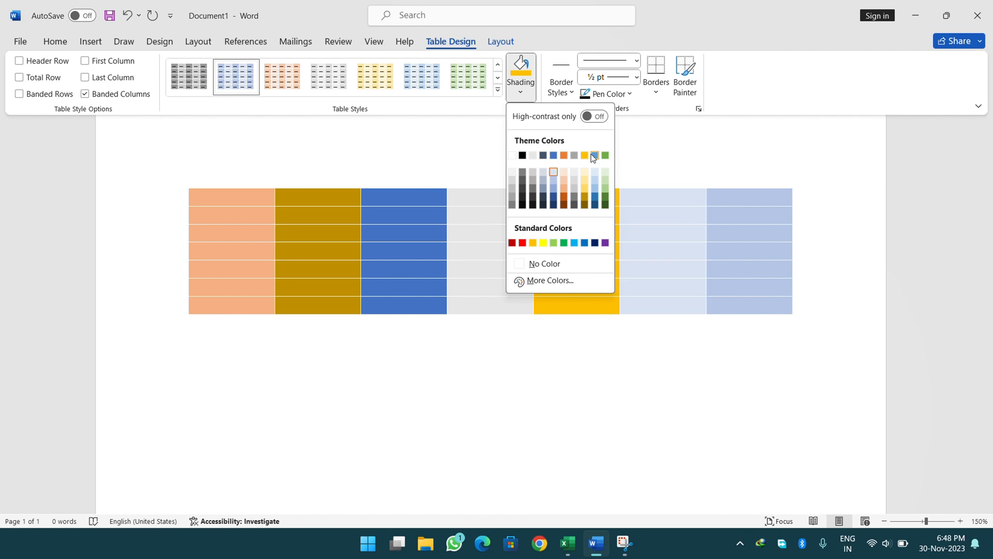
{"action": "left_click", "coordinate": [604, 155]}
{"action": "left_click", "coordinate": [639, 226]}
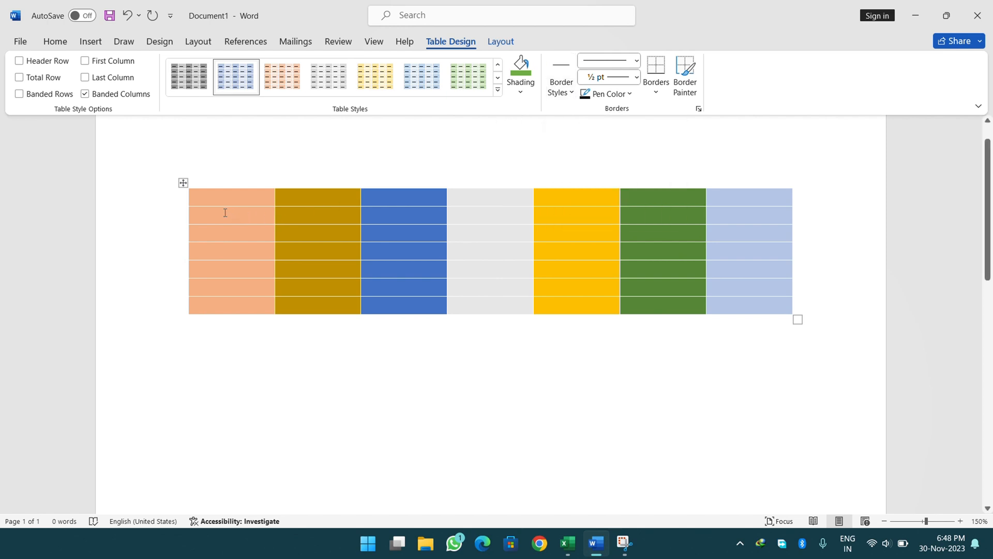
{"action": "left_click", "coordinate": [208, 213]}
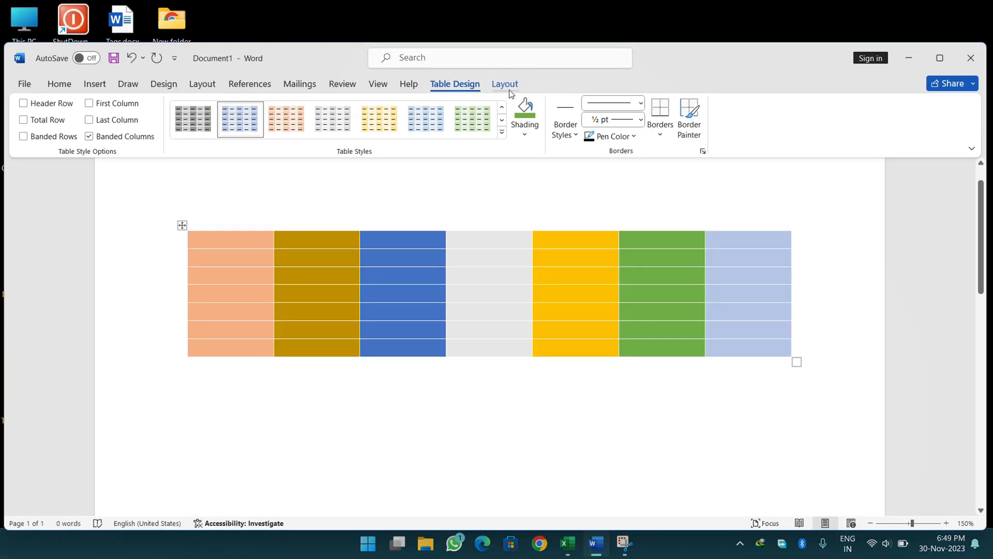
Delete the entire shaded table from the page
{"action": "left_click", "coordinate": [506, 45]}
{"action": "double_click", "coordinate": [659, 64]}
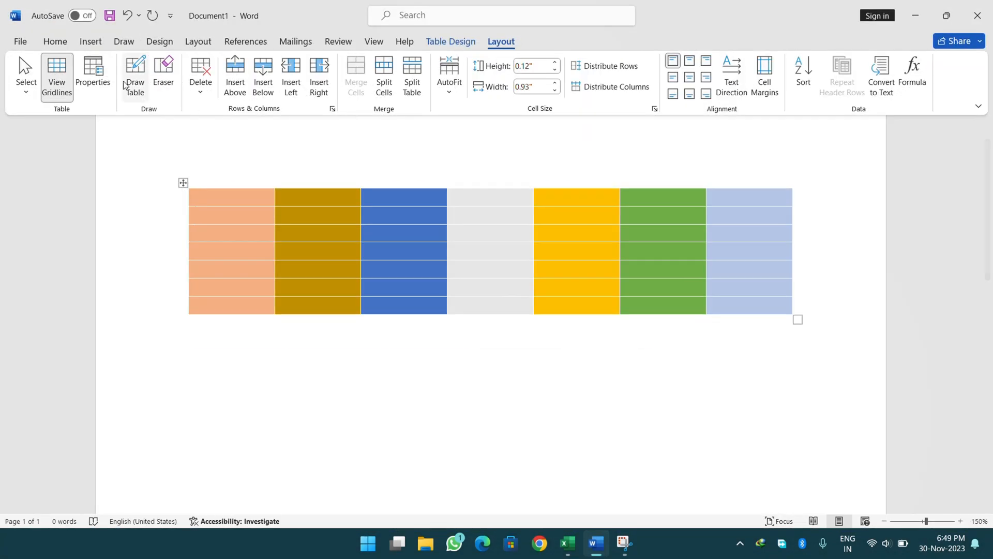
{"action": "left_click", "coordinate": [199, 90]}
{"action": "left_click", "coordinate": [200, 165]}
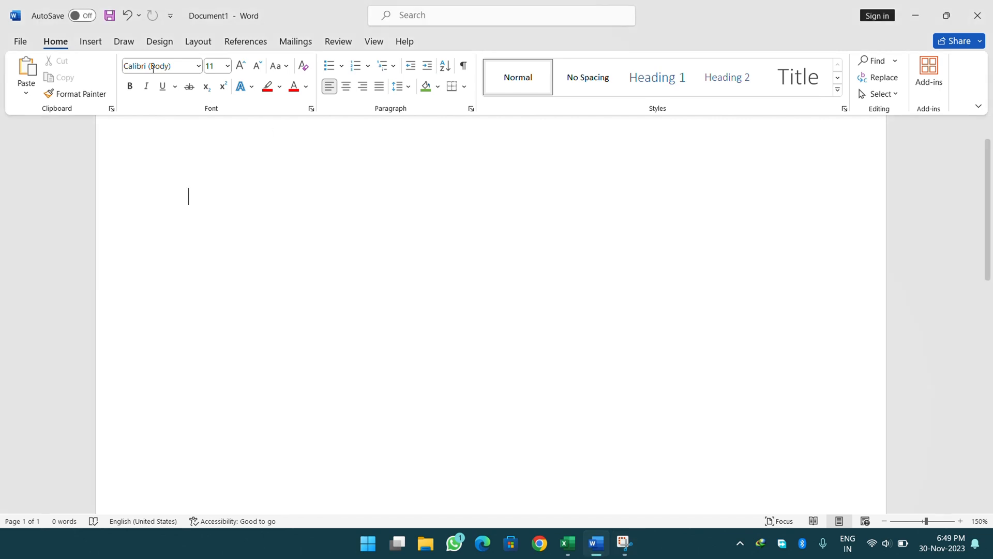
Insert a 6x6 table and enlarge it from near the page's upper-left corner, with cells about 0.57" high and 1.2" wide
{"action": "left_click", "coordinate": [93, 44]}
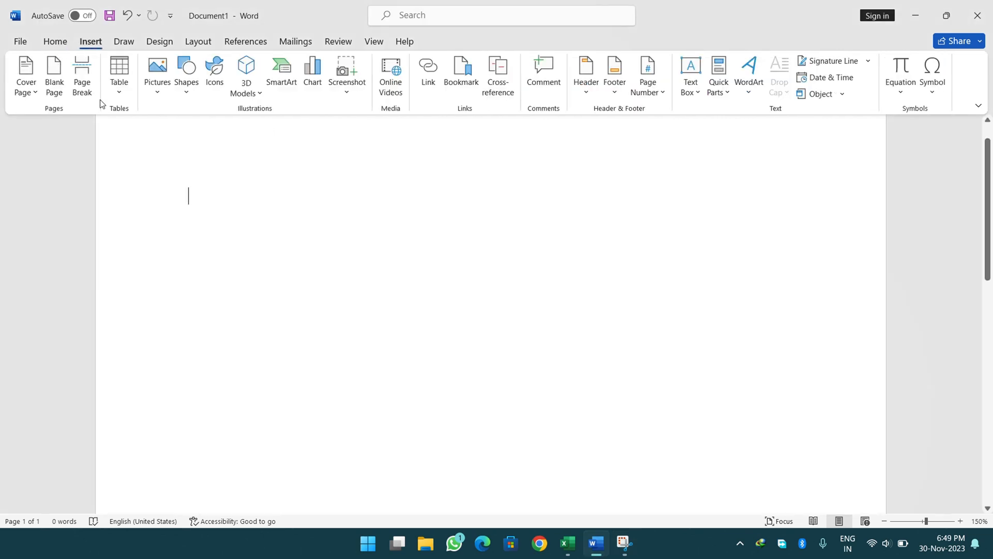
{"action": "left_click", "coordinate": [119, 96]}
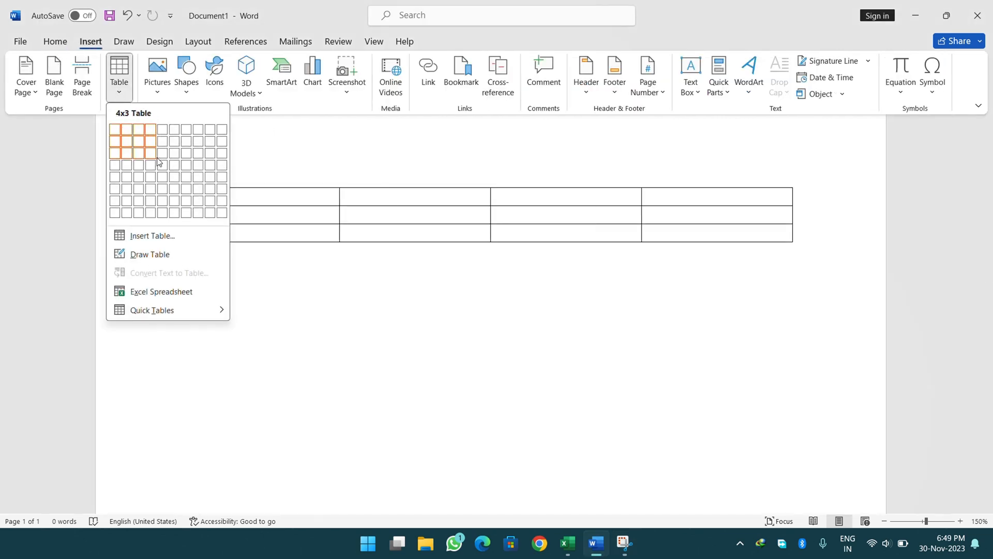
{"action": "left_click", "coordinate": [174, 189]}
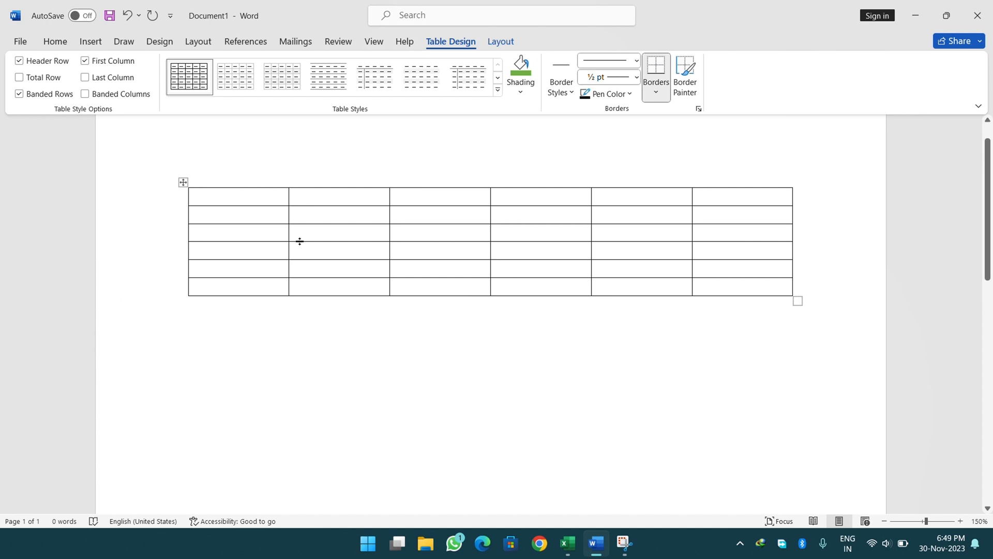
{"action": "left_click_drag", "start_coordinate": [184, 181], "coordinate": [155, 131]}
{"action": "left_click_drag", "start_coordinate": [768, 253], "coordinate": [830, 463]}
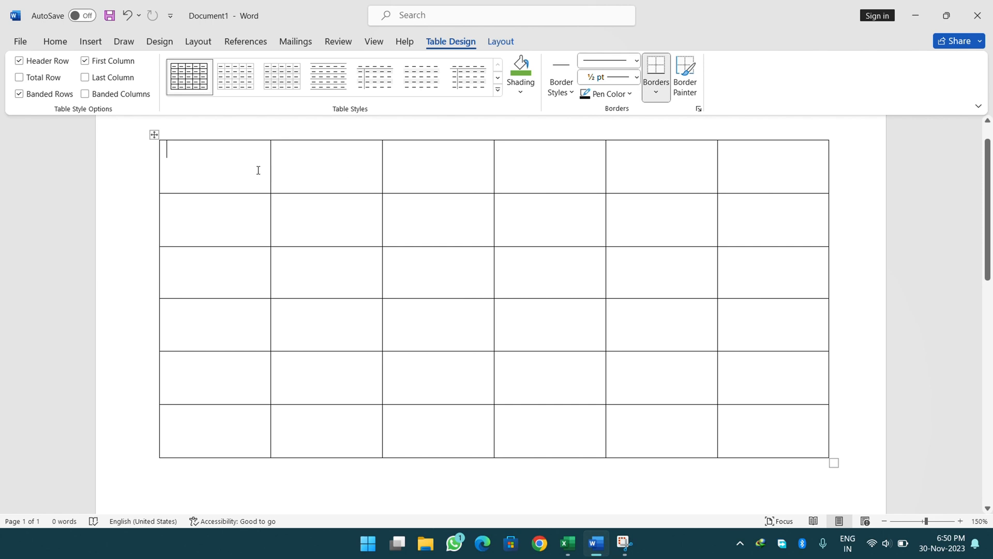
Bring up the table layout tools and view the available cell, column, row and table selection options
{"action": "left_click", "coordinate": [511, 44]}
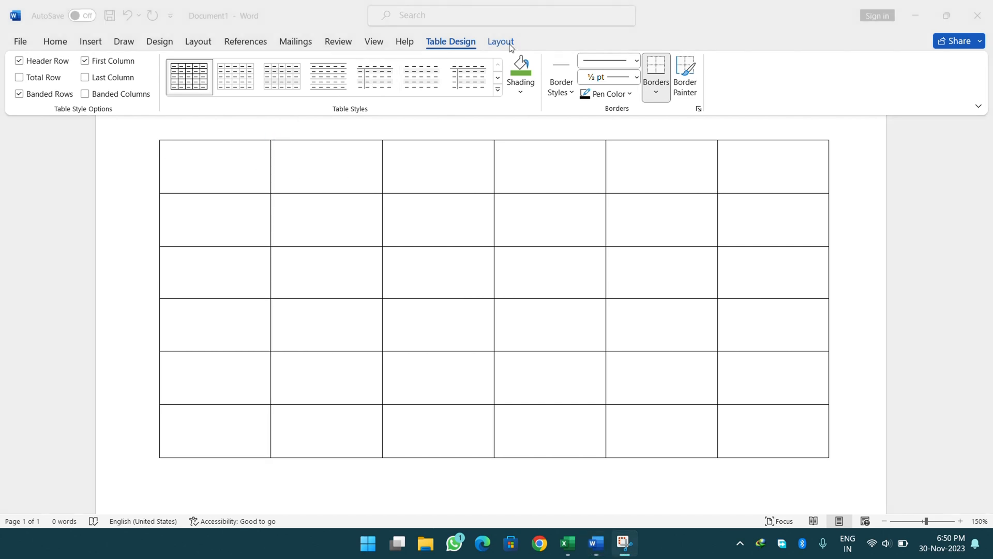
{"action": "double_click", "coordinate": [685, 3]}
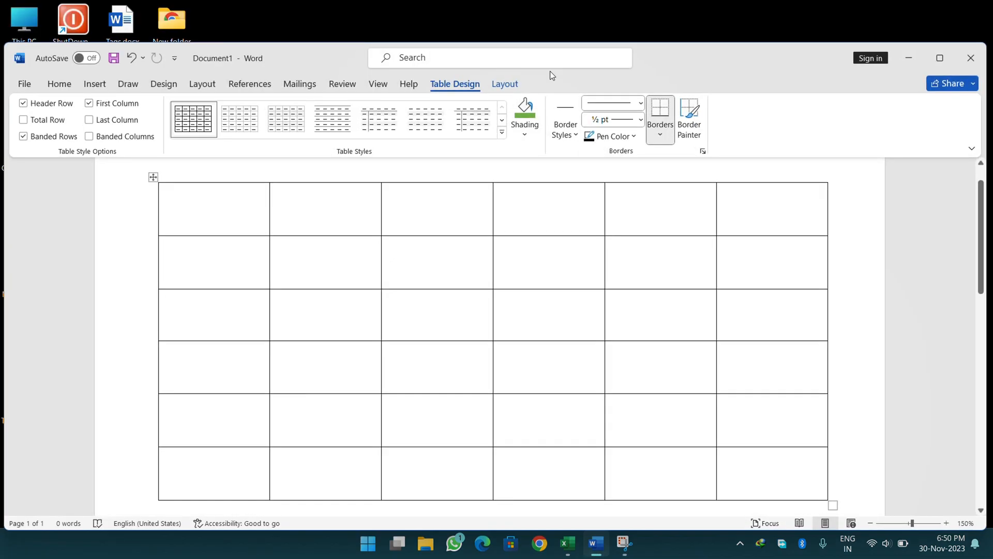
{"action": "left_click", "coordinate": [497, 85]}
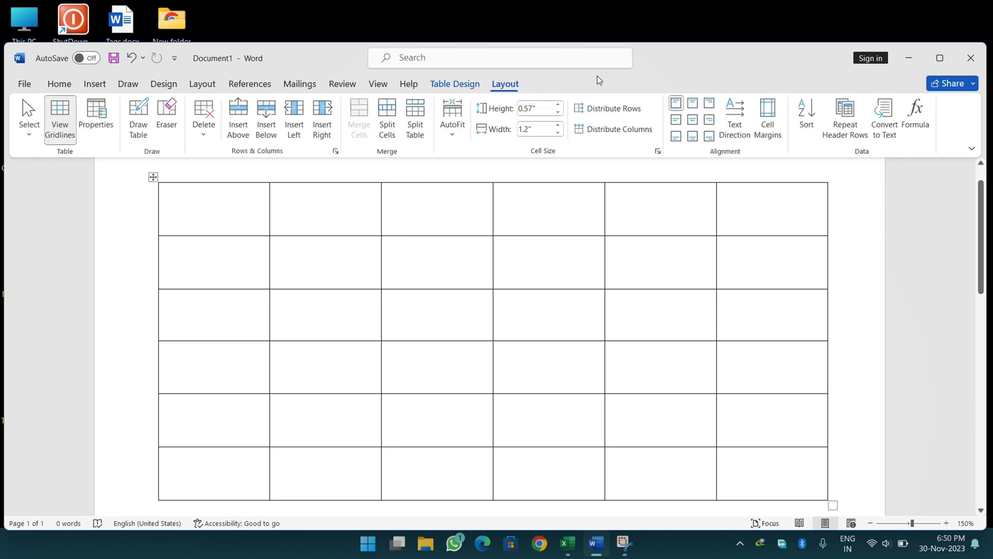
{"action": "double_click", "coordinate": [681, 52]}
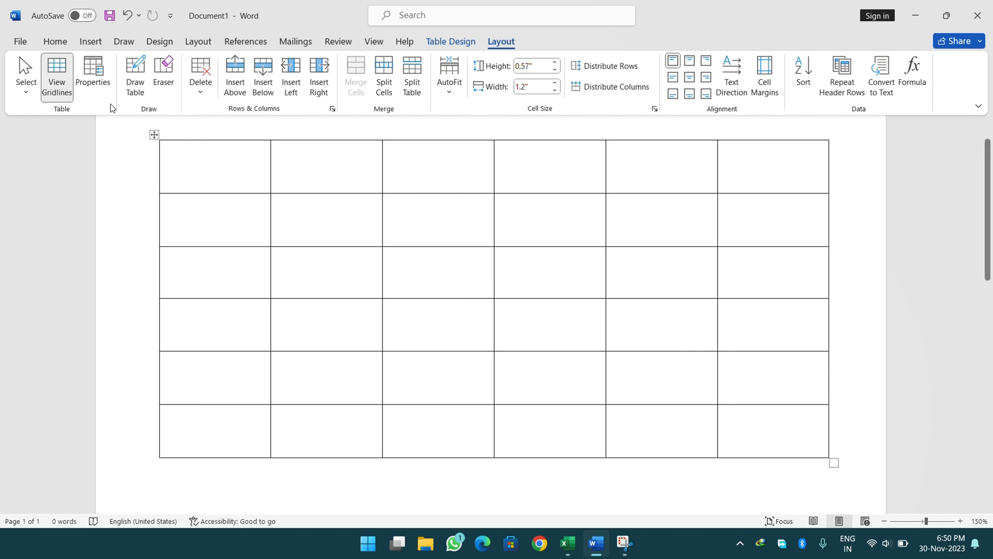
{"action": "left_click", "coordinate": [25, 83]}
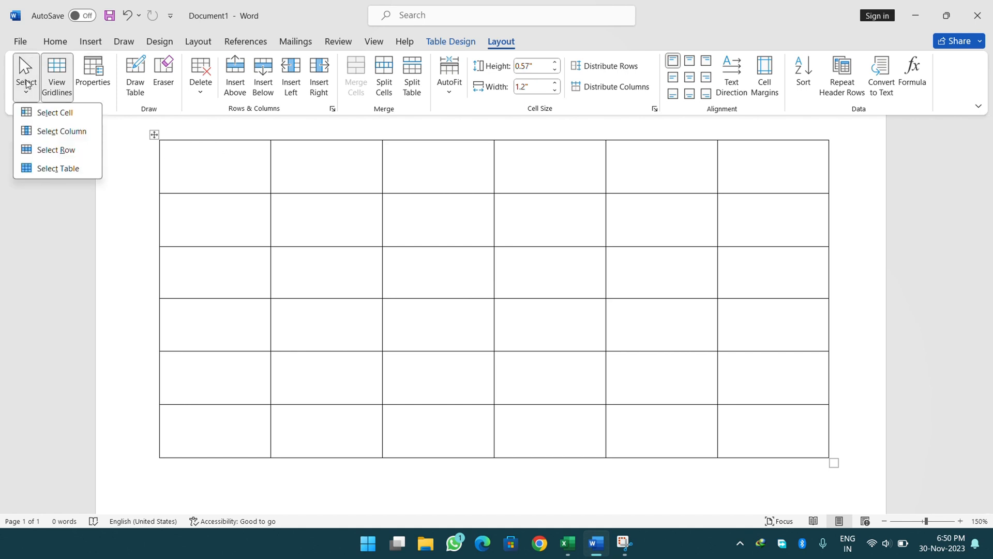
{"action": "left_click", "coordinate": [456, 242]}
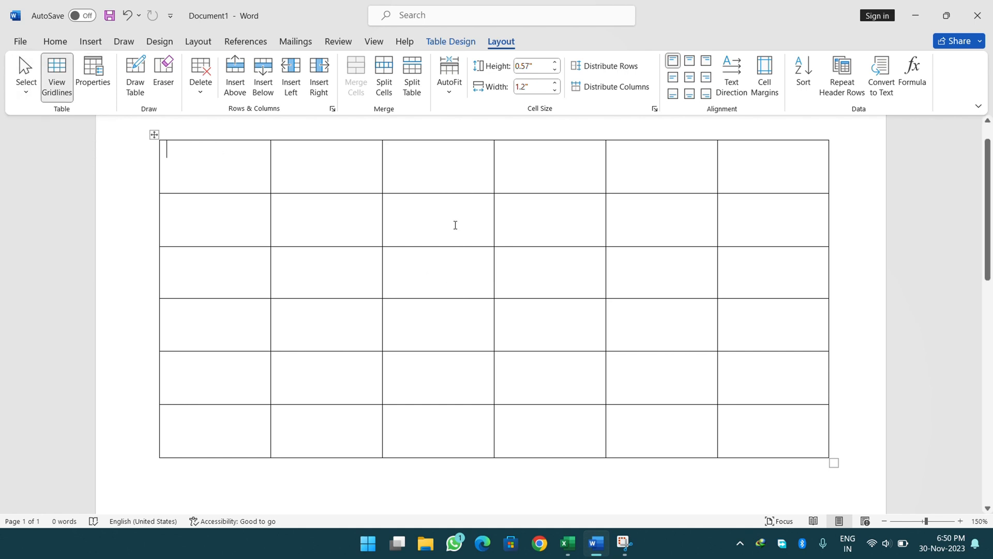
Enter 52 in the cell at the second row and third column, and select that cell with the Select Cell option
{"action": "left_click", "coordinate": [456, 224]}
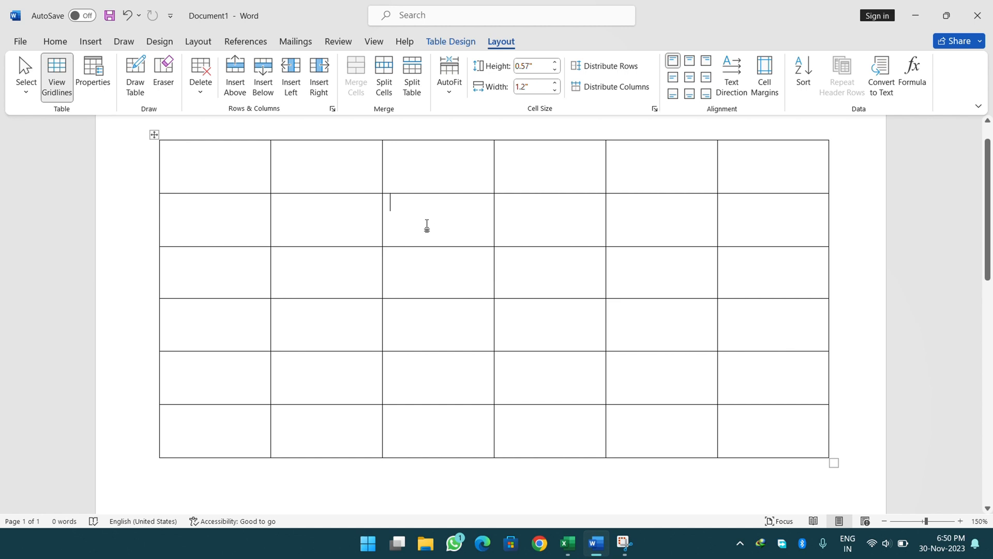
{"action": "type", "text": "j"}
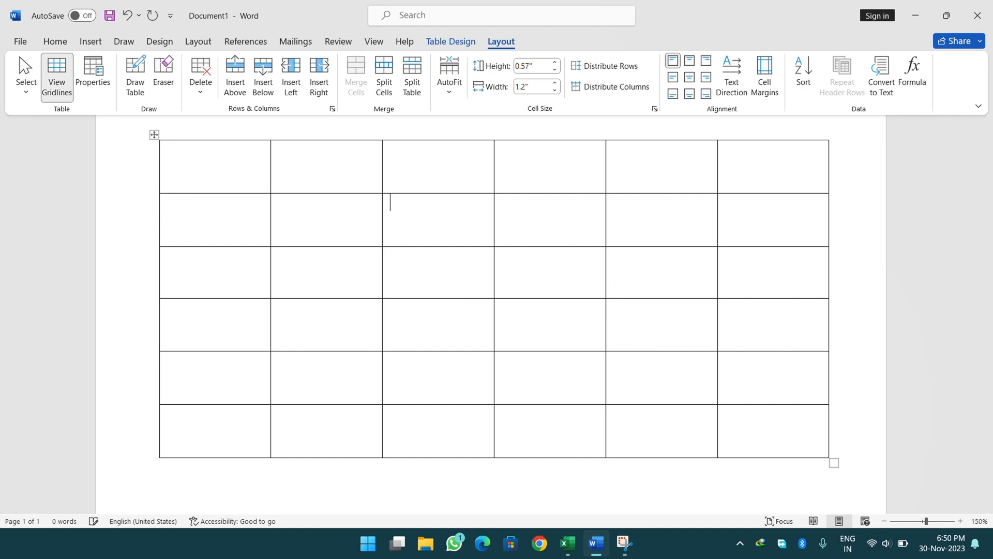
{"action": "type", "text": "2"}
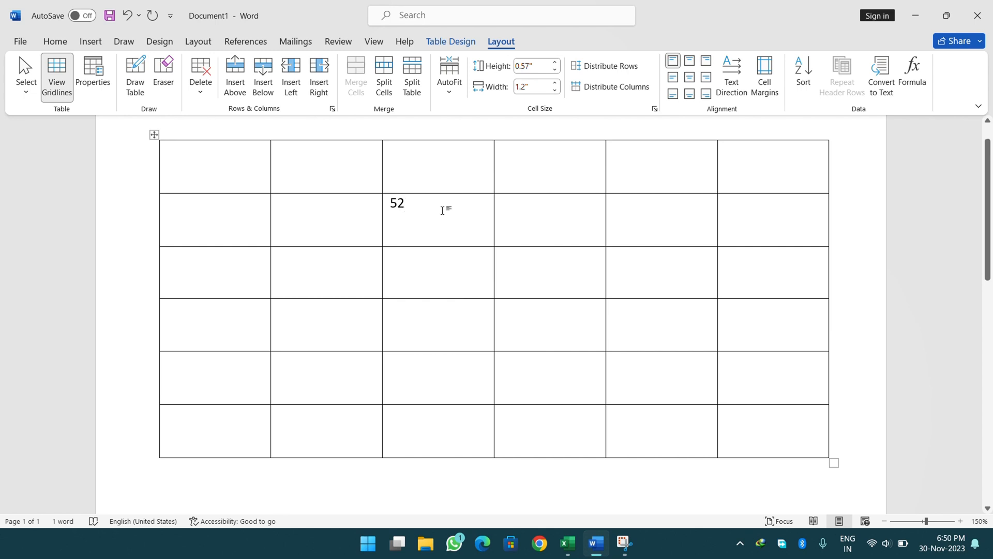
{"action": "left_click", "coordinate": [28, 93]}
{"action": "left_click", "coordinate": [50, 114]}
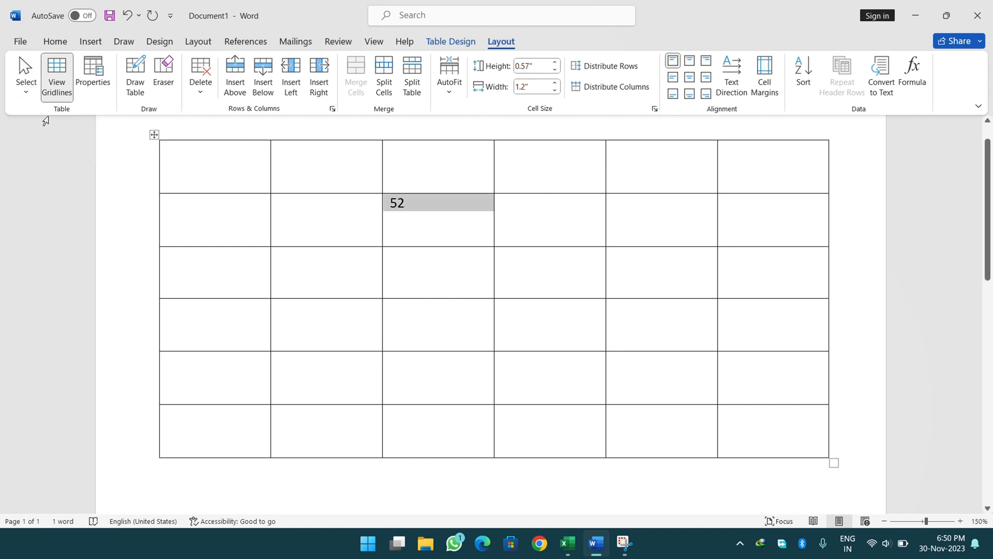
Select the whole column containing 52, then extend the selection to every row of the table
{"action": "left_click", "coordinate": [26, 91]}
{"action": "left_click", "coordinate": [48, 132]}
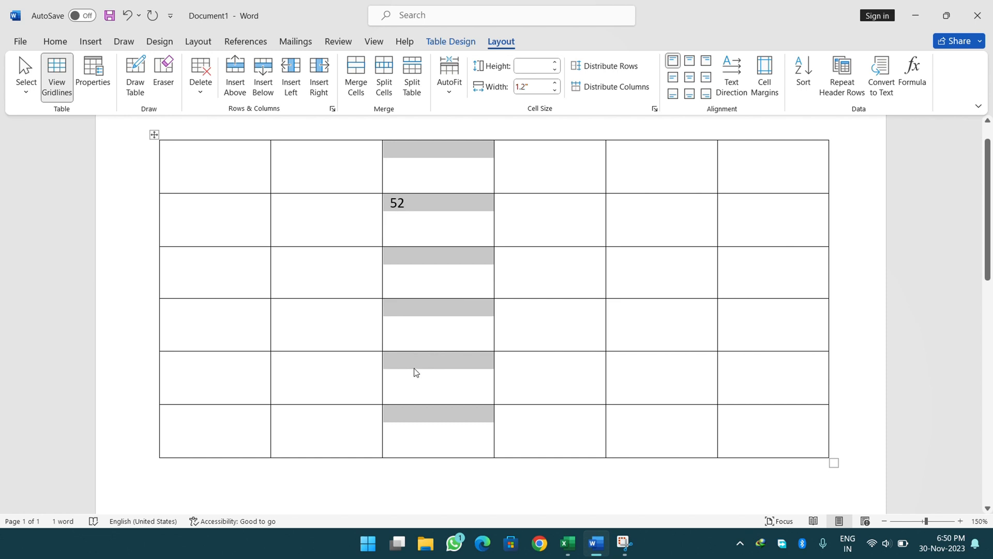
{"action": "left_click", "coordinate": [26, 89]}
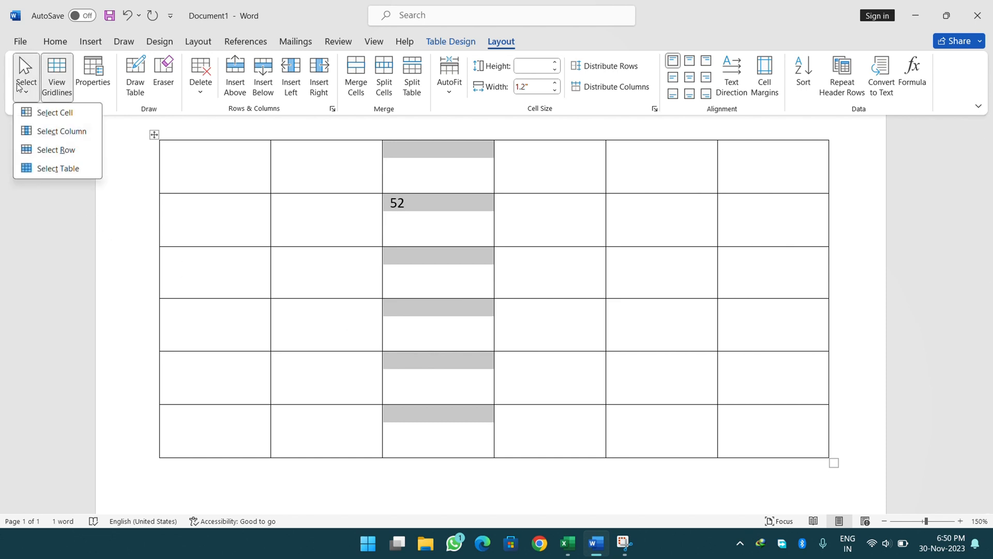
{"action": "left_click", "coordinate": [54, 162]}
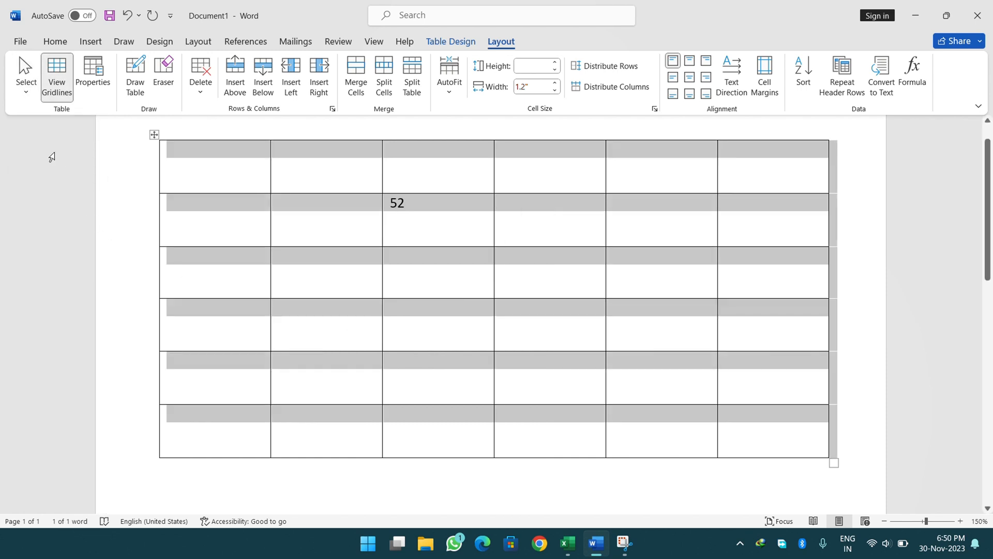
Select the table's entire third row with Select Row, then the whole table with Select Table
{"action": "left_click", "coordinate": [250, 211]}
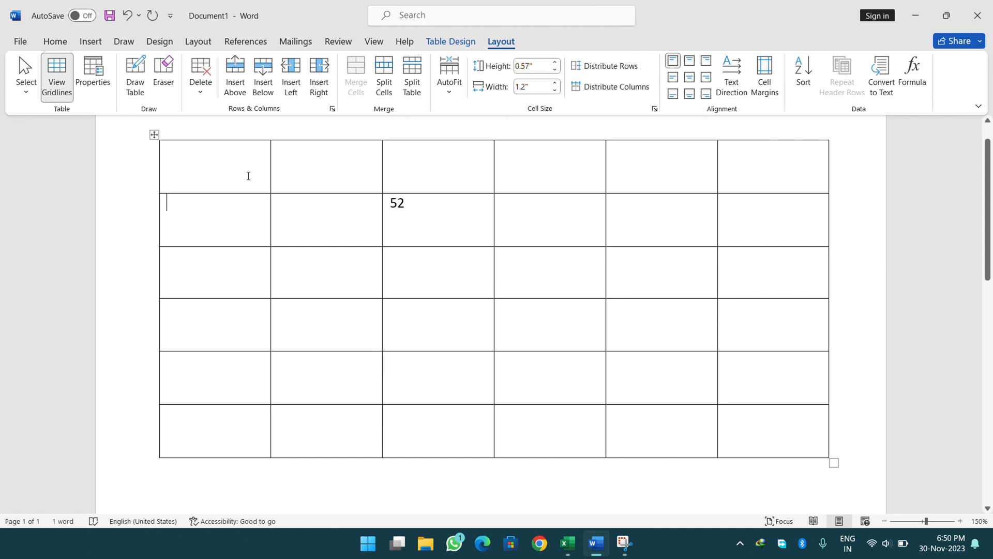
{"action": "left_click", "coordinate": [26, 86]}
{"action": "left_click", "coordinate": [50, 149]}
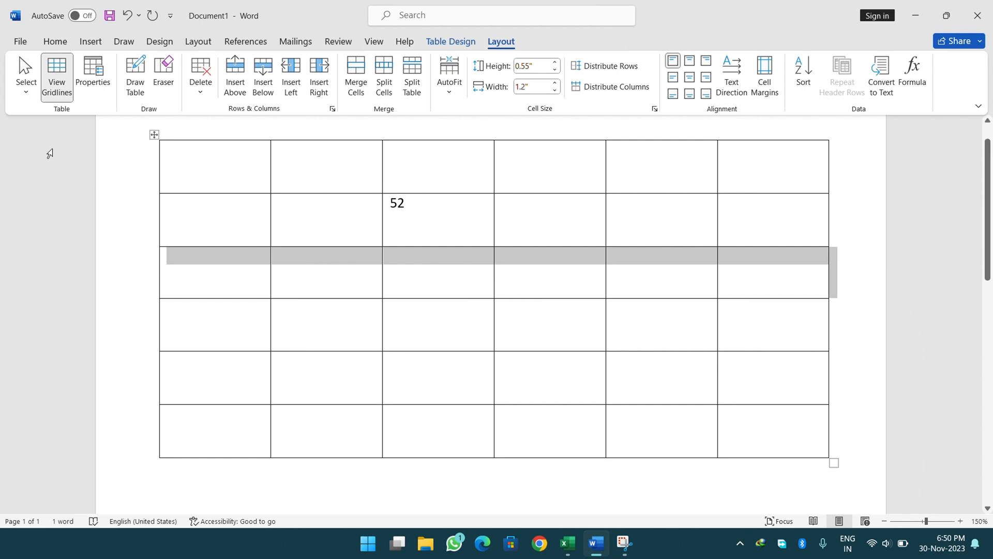
{"action": "left_click", "coordinate": [31, 94]}
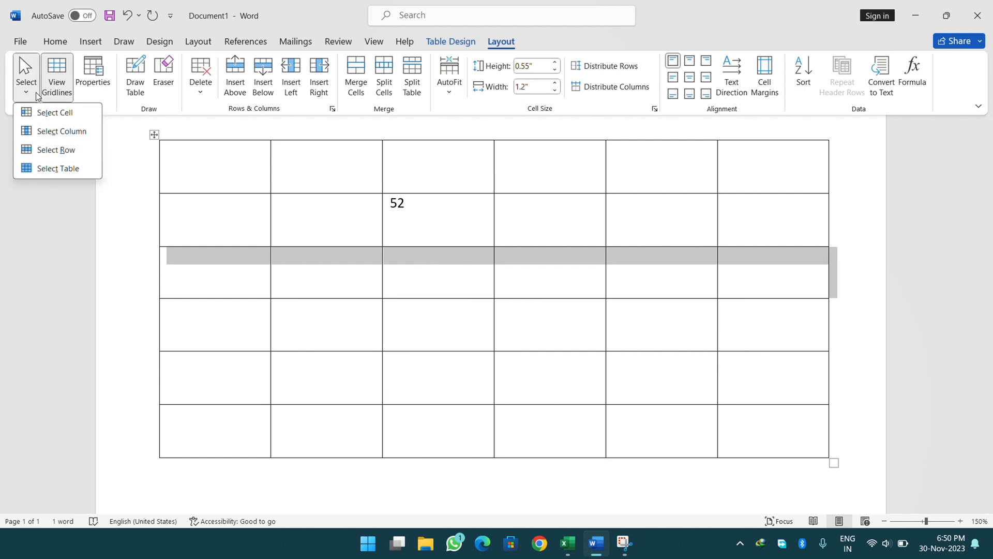
{"action": "left_click", "coordinate": [56, 168]}
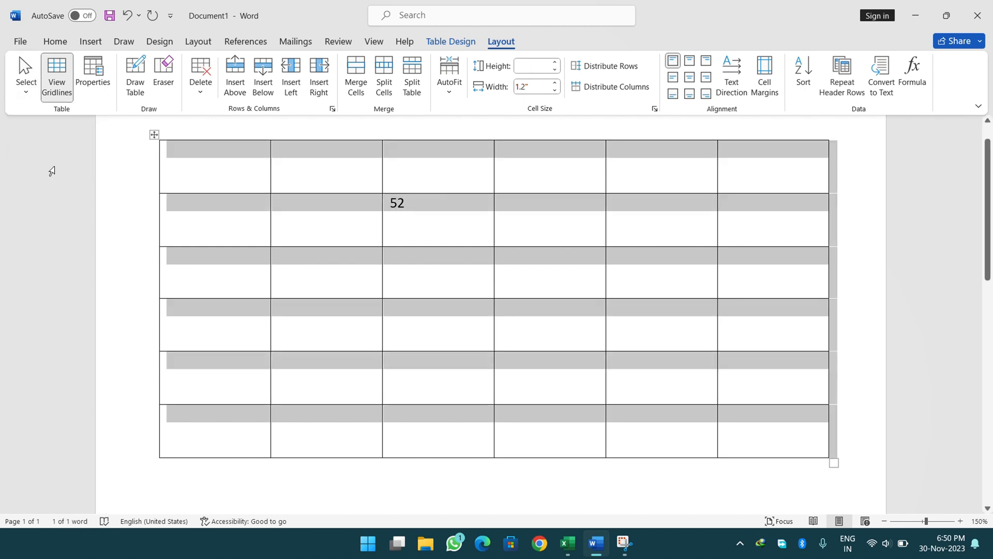
Erase the border between the third and fourth cells of the third row, then leave the Eraser
{"action": "left_click", "coordinate": [56, 90]}
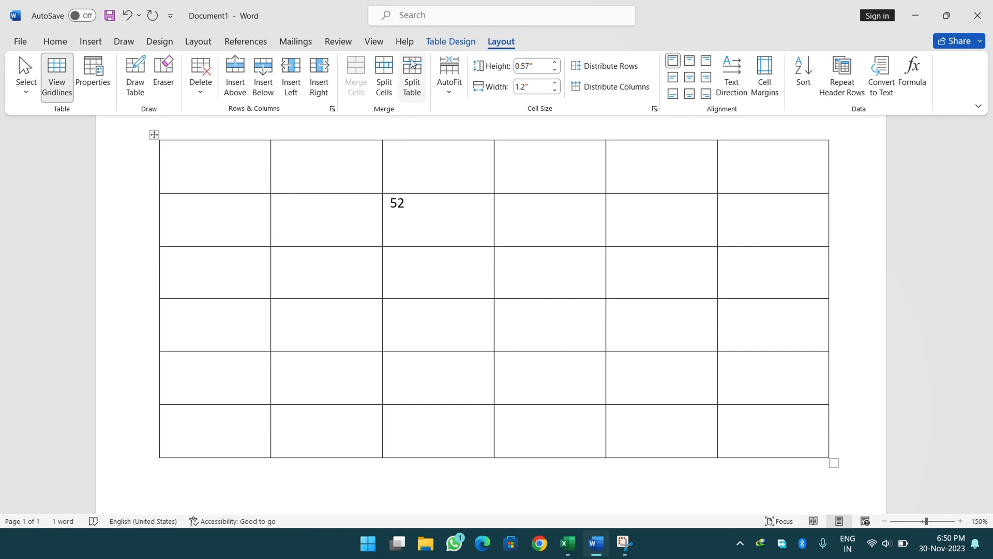
{"action": "left_click", "coordinate": [164, 86]}
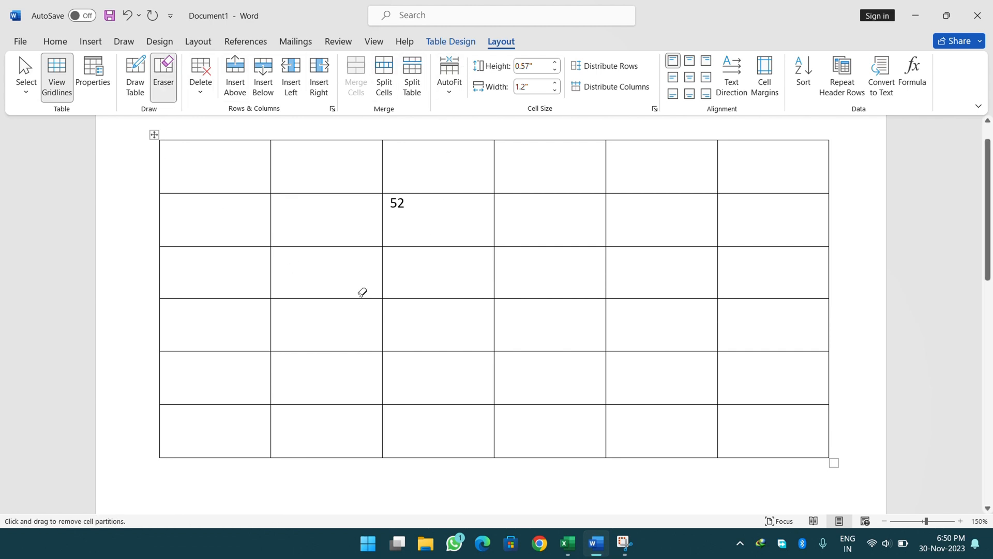
{"action": "left_click", "coordinate": [494, 268]}
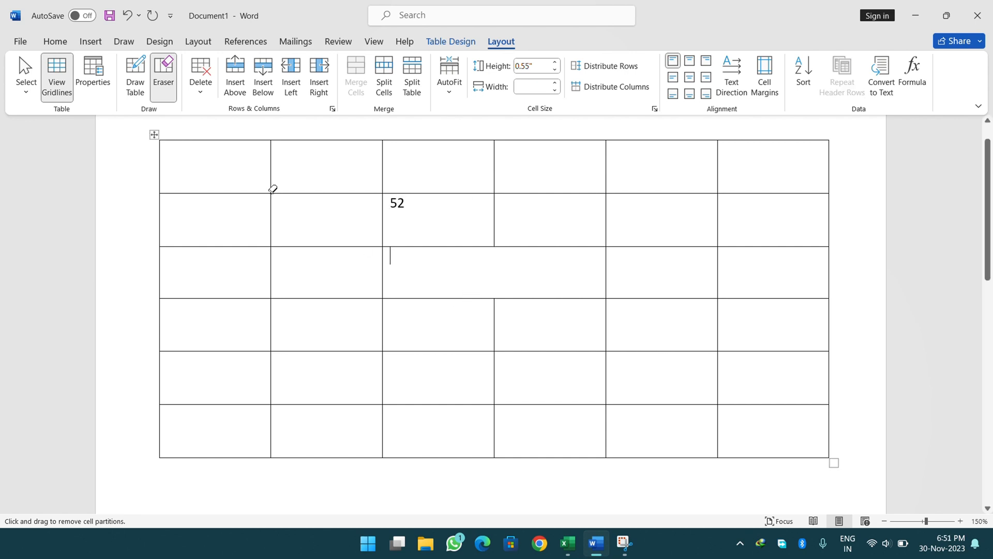
{"action": "left_click", "coordinate": [168, 83]}
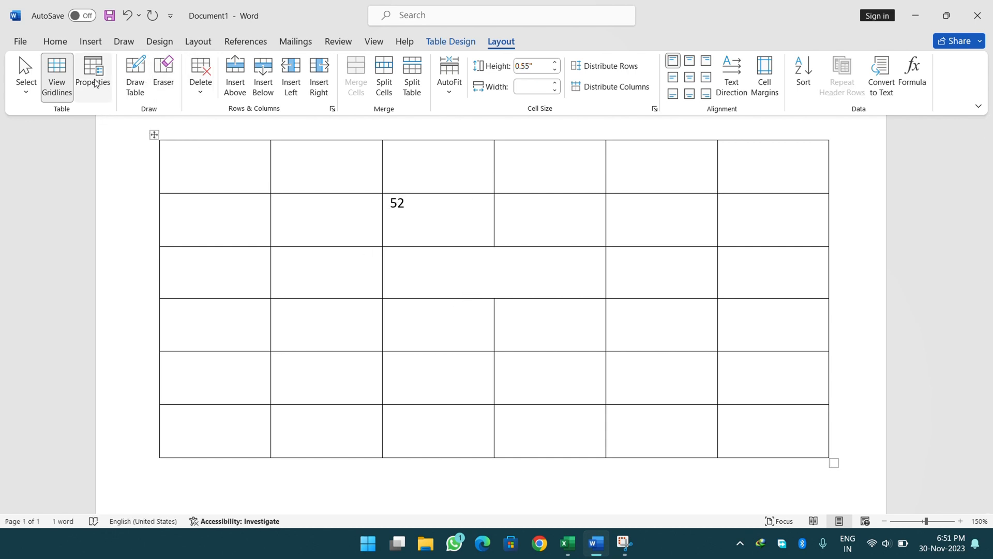
{"action": "left_click", "coordinate": [57, 76]}
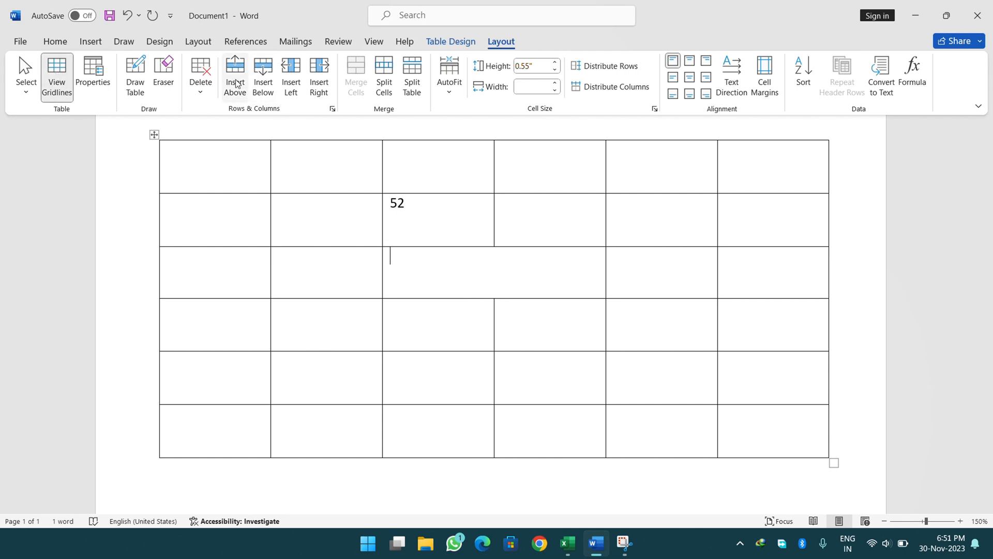
Erase borders between several neighbouring cells in the table's lower four rows, including part of the bottom border, using the Eraser
{"action": "left_click", "coordinate": [164, 77]}
{"action": "left_click_drag", "start_coordinate": [735, 269], "coordinate": [651, 352]}
{"action": "left_click_drag", "start_coordinate": [567, 377], "coordinate": [623, 399]}
{"action": "left_click_drag", "start_coordinate": [315, 379], "coordinate": [559, 382]}
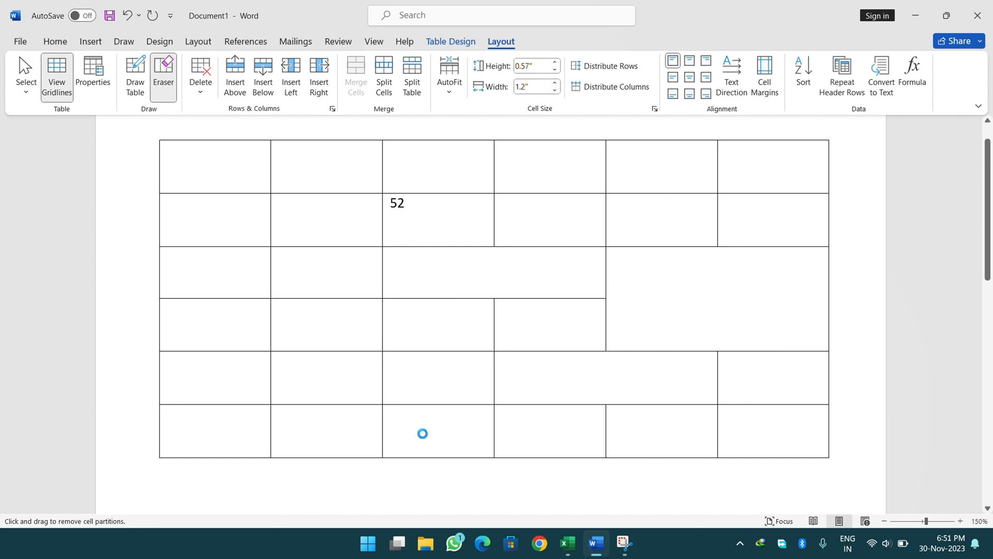
{"action": "mouse_move", "coordinate": [355, 445]}
{"action": "left_mouse_down"}
{"action": "mouse_move", "coordinate": [458, 501]}
{"action": "mouse_move", "coordinate": [521, 516]}
{"action": "left_mouse_up"}
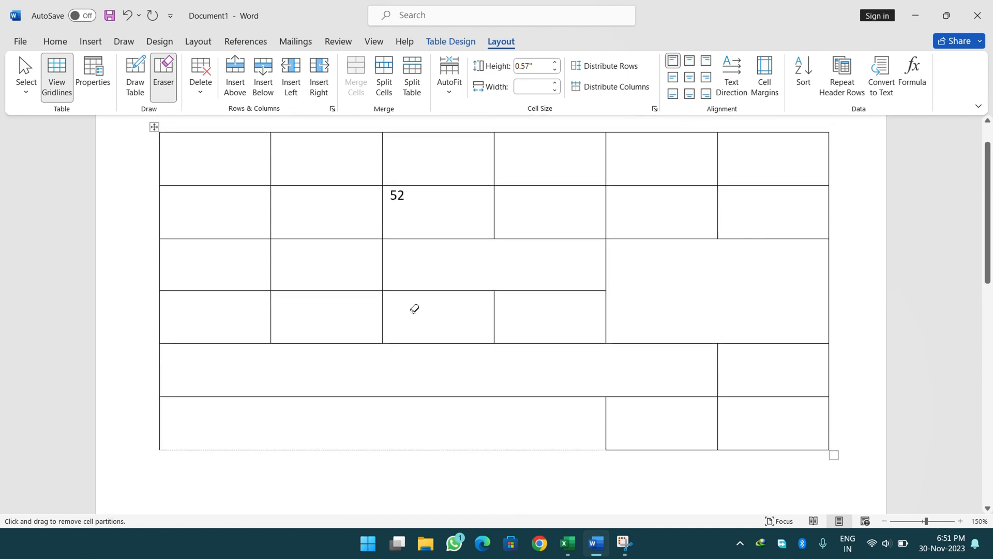
{"action": "left_click_drag", "start_coordinate": [582, 311], "coordinate": [484, 243]}
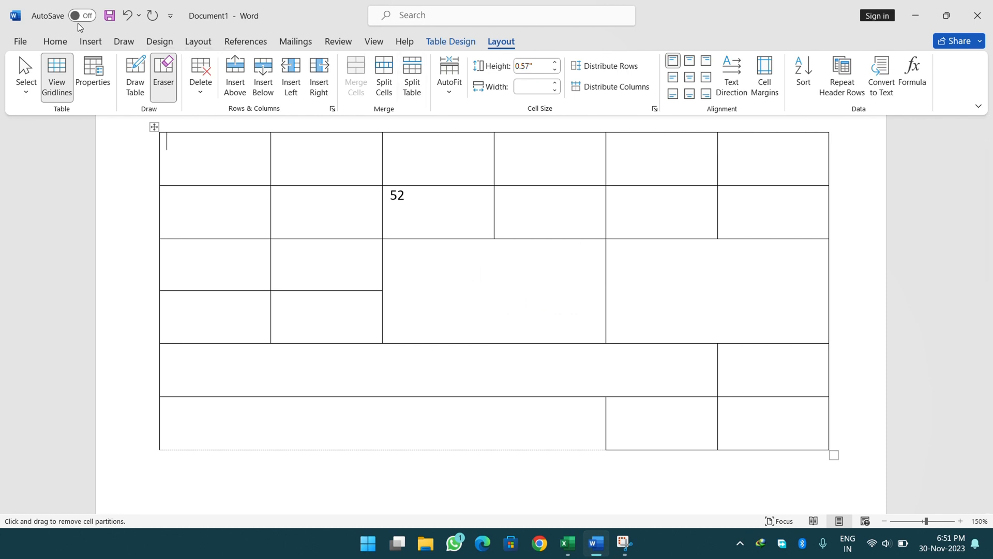
Undo all the border erasures to restore the full 6x6 grid
{"action": "left_click", "coordinate": [128, 16]}
{"action": "left_click", "coordinate": [128, 16]}
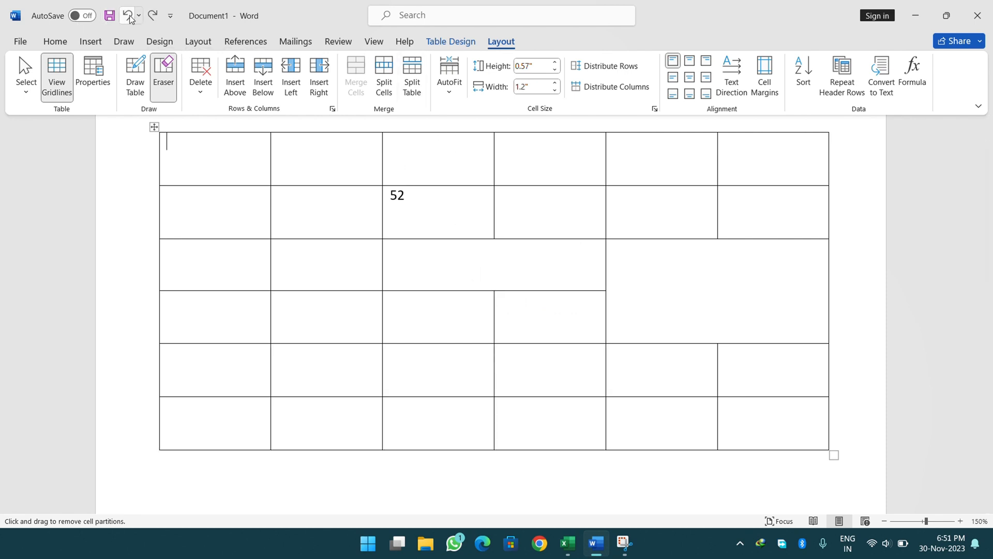
{"action": "left_click", "coordinate": [128, 15]}
{"action": "left_click", "coordinate": [128, 16]}
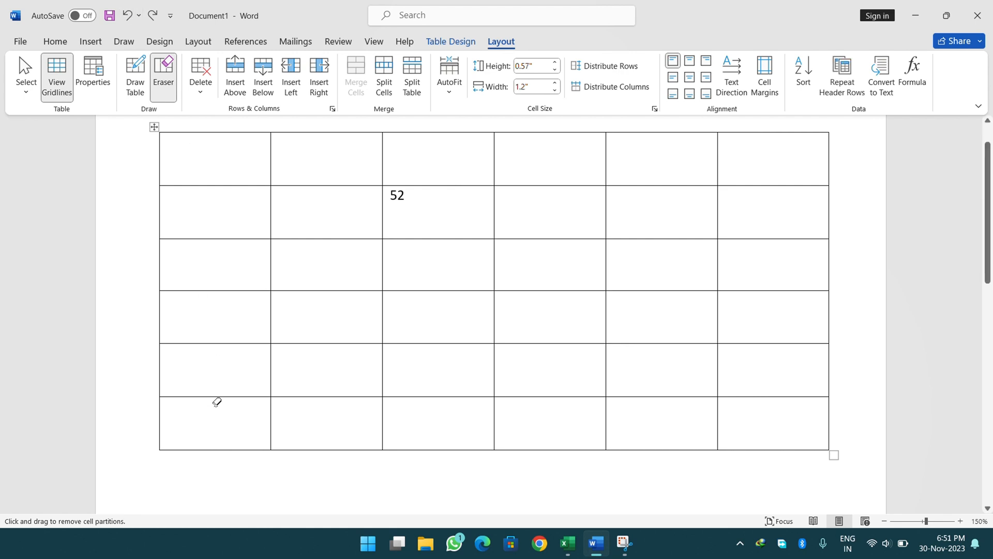
Erase the bottom border under all six cells of the last row, then leave the Eraser
{"action": "mouse_move", "coordinate": [217, 448]}
{"action": "left_mouse_down"}
{"action": "mouse_move", "coordinate": [552, 472]}
{"action": "mouse_move", "coordinate": [275, 470]}
{"action": "mouse_move", "coordinate": [242, 460]}
{"action": "left_mouse_up"}
{"action": "left_click_drag", "start_coordinate": [344, 438], "coordinate": [347, 464]}
{"action": "left_click_drag", "start_coordinate": [460, 432], "coordinate": [468, 466]}
{"action": "left_click_drag", "start_coordinate": [572, 431], "coordinate": [569, 468]}
{"action": "left_click_drag", "start_coordinate": [650, 439], "coordinate": [653, 465]}
{"action": "left_click_drag", "start_coordinate": [723, 444], "coordinate": [745, 468]}
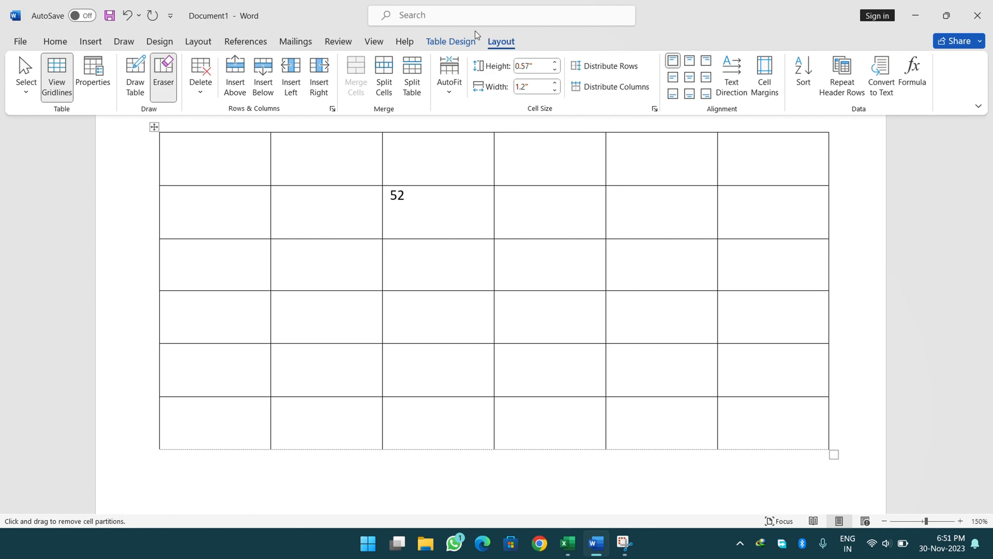
{"action": "left_click", "coordinate": [164, 77]}
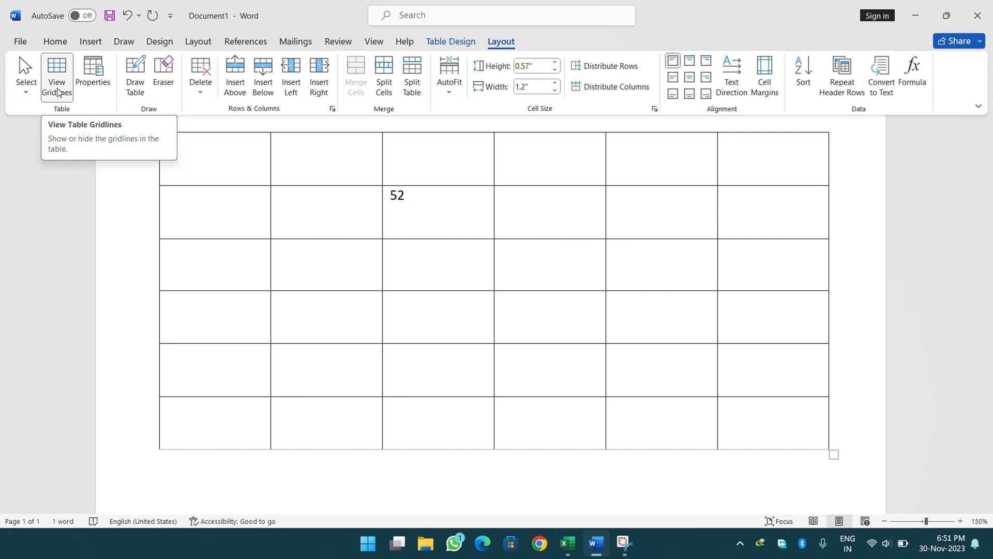
Hide the table gridlines to view the table without its bottom border, then show them again
{"action": "left_click", "coordinate": [59, 92]}
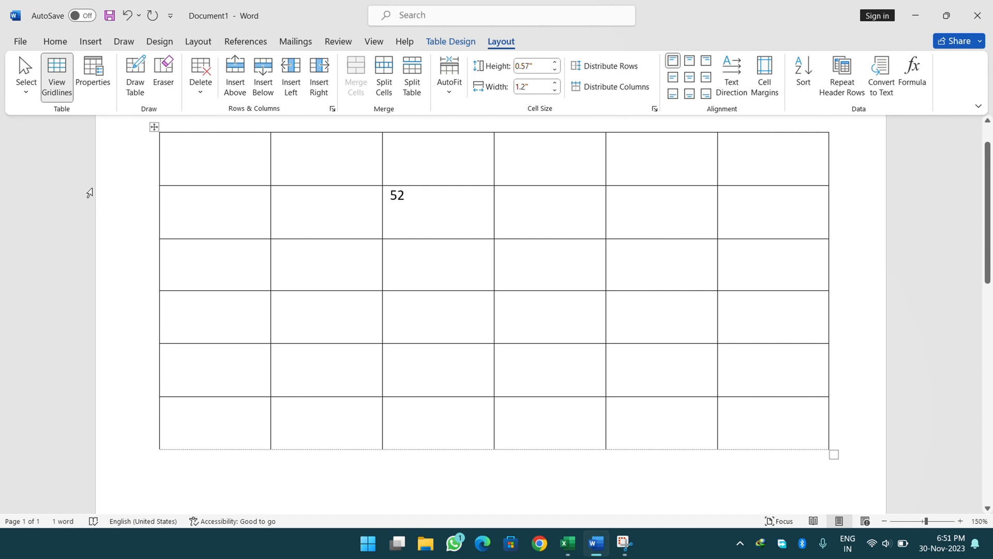
{"action": "left_click", "coordinate": [64, 81]}
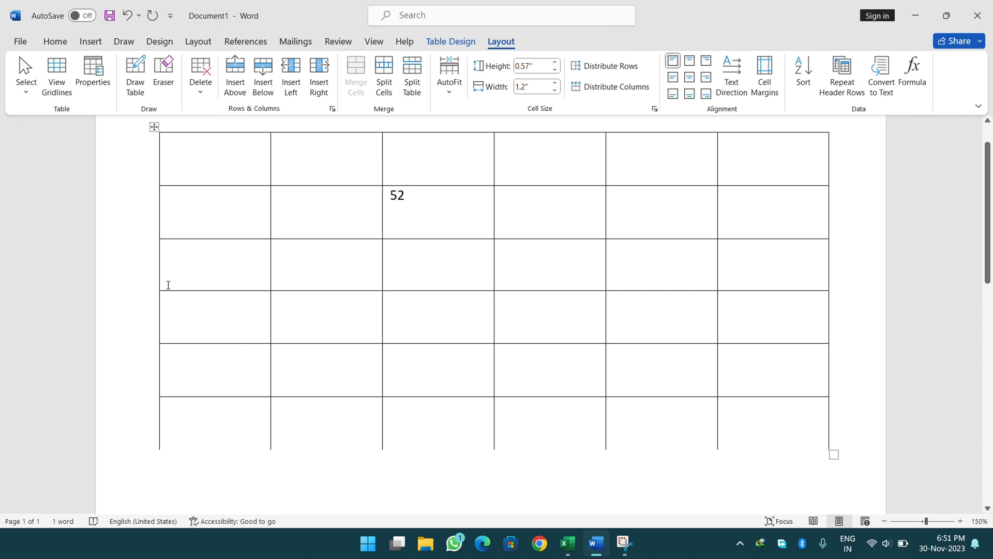
{"action": "left_click", "coordinate": [57, 77]}
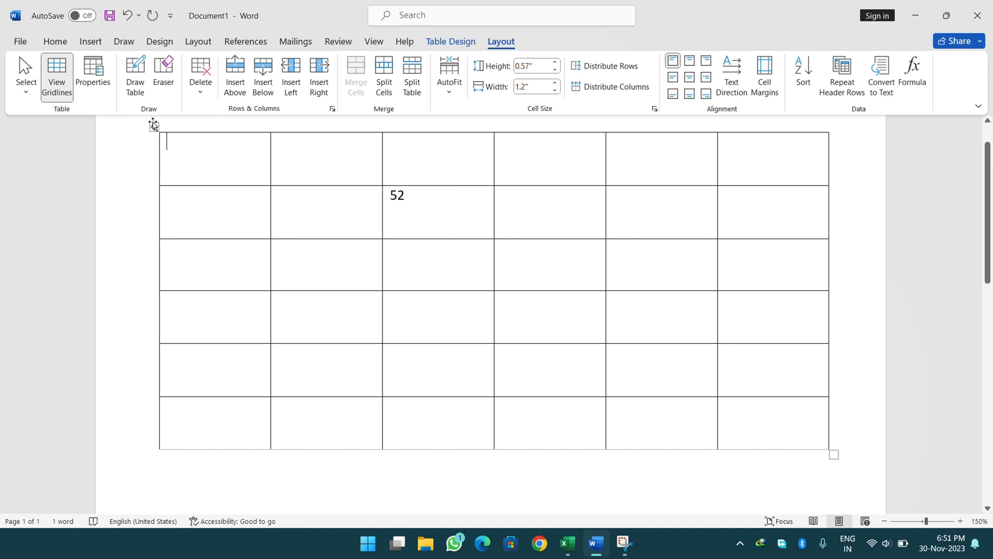
Redraw the table's bottom border under the first five columns with Draw Table
{"action": "left_click", "coordinate": [135, 77]}
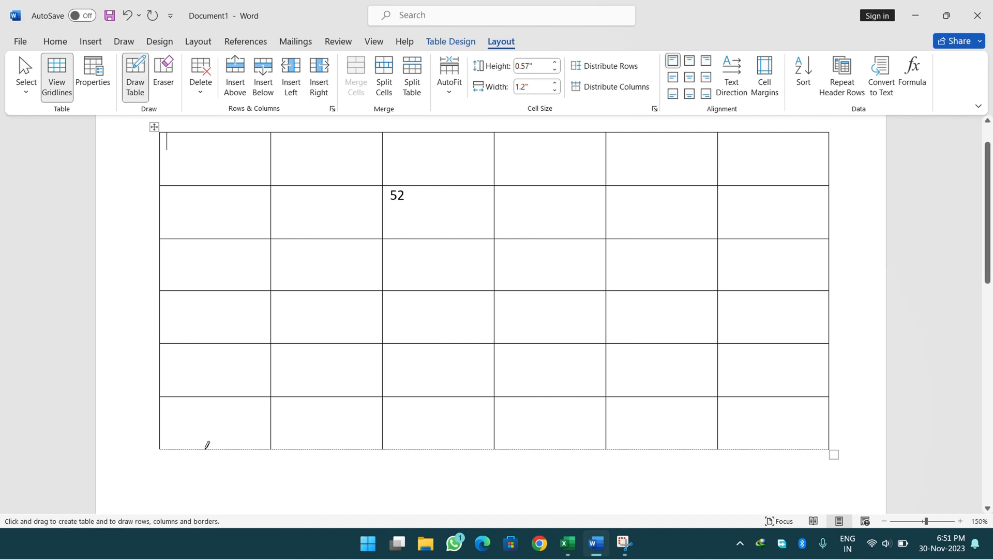
{"action": "left_click_drag", "start_coordinate": [207, 446], "coordinate": [251, 449]}
{"action": "key", "text": "Escape"}
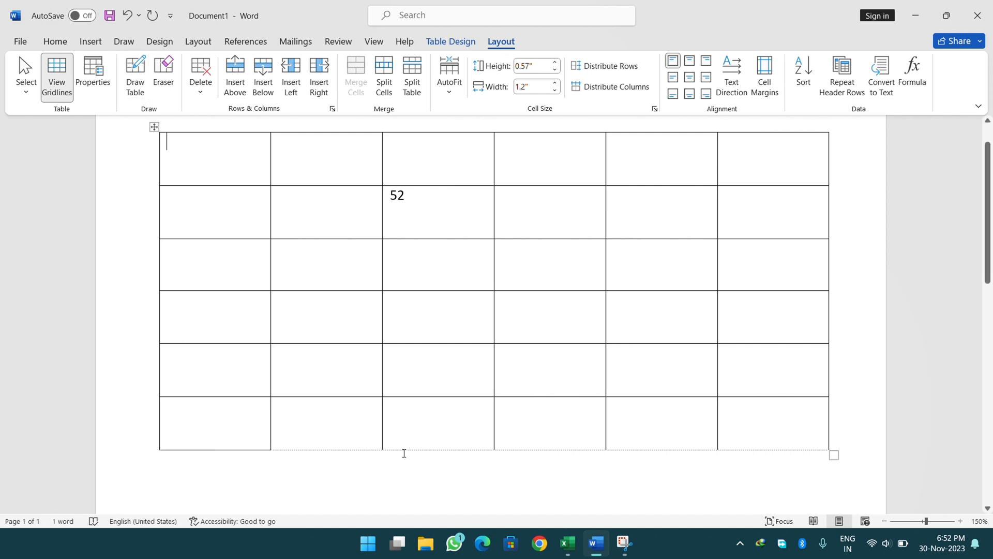
{"action": "left_click", "coordinate": [134, 86]}
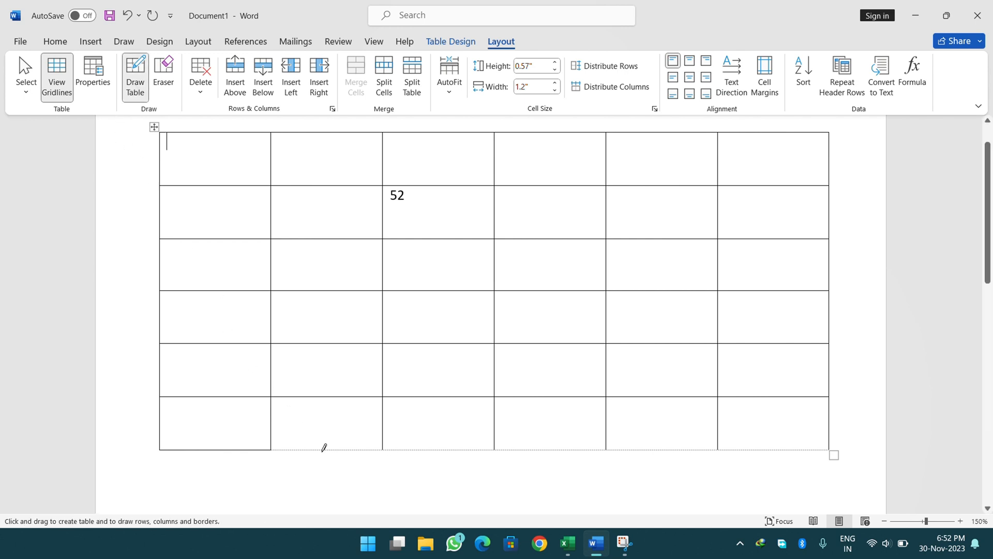
{"action": "left_click_drag", "start_coordinate": [324, 448], "coordinate": [343, 448]}
{"action": "left_click", "coordinate": [422, 443]}
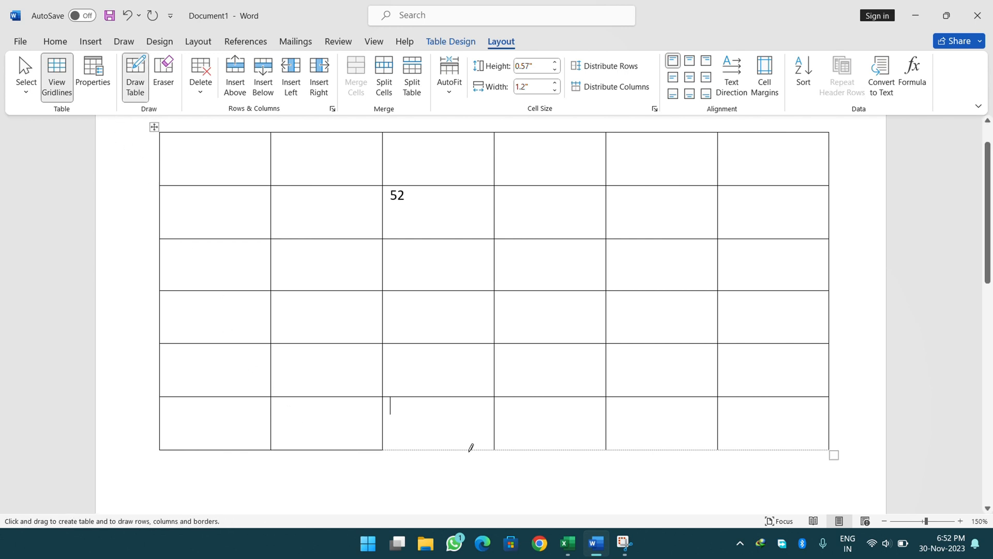
{"action": "left_click_drag", "start_coordinate": [439, 448], "coordinate": [511, 441]}
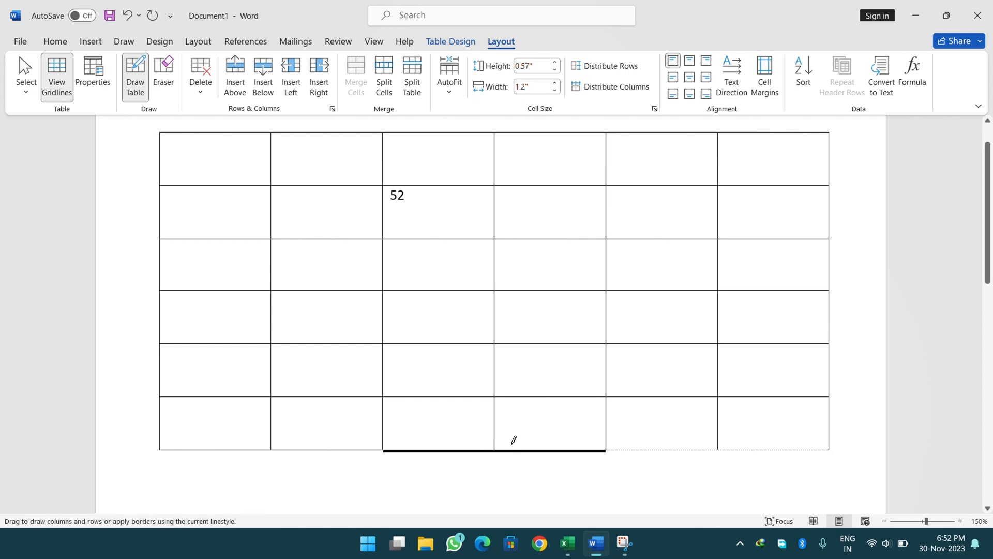
{"action": "left_click_drag", "start_coordinate": [587, 442], "coordinate": [626, 441]}
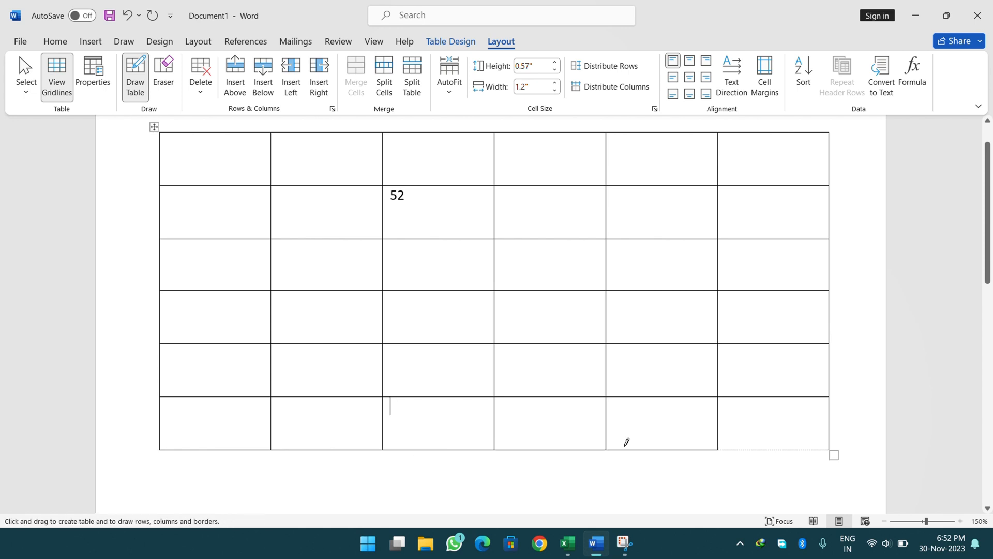
Turn the gridlines off, then redraw the missing bottom border under the last column and leave Draw Table
{"action": "left_click", "coordinate": [60, 91]}
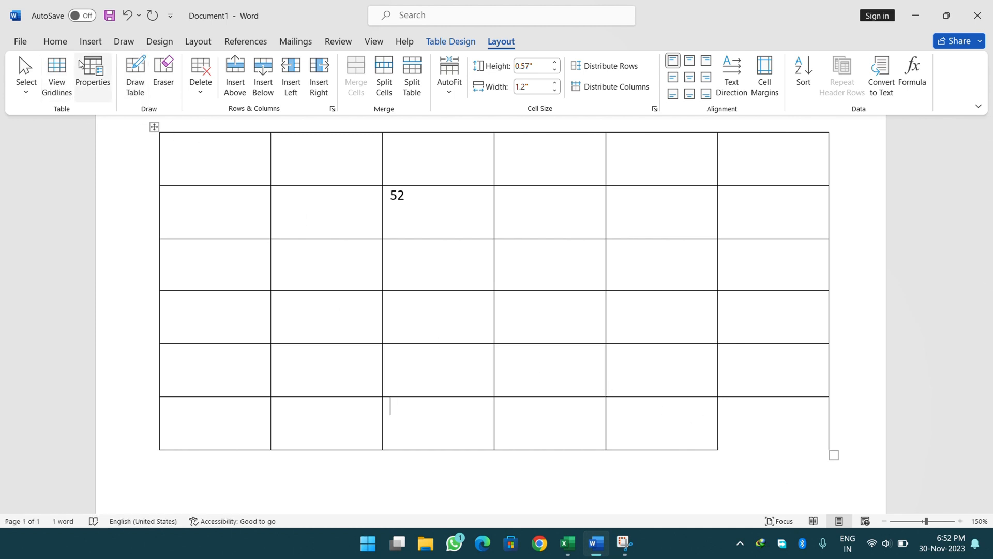
{"action": "left_click", "coordinate": [137, 79]}
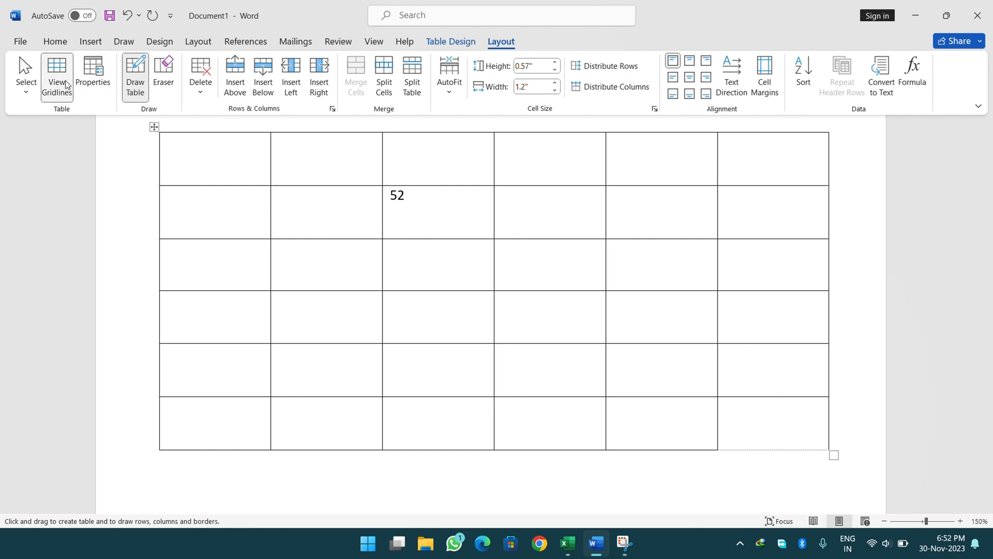
{"action": "left_click", "coordinate": [743, 448]}
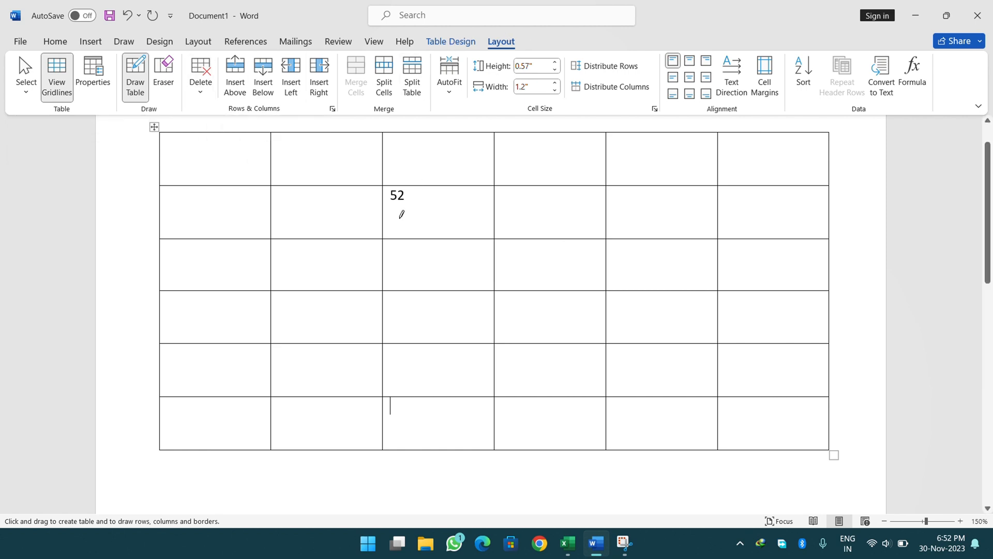
{"action": "key", "text": "Escape"}
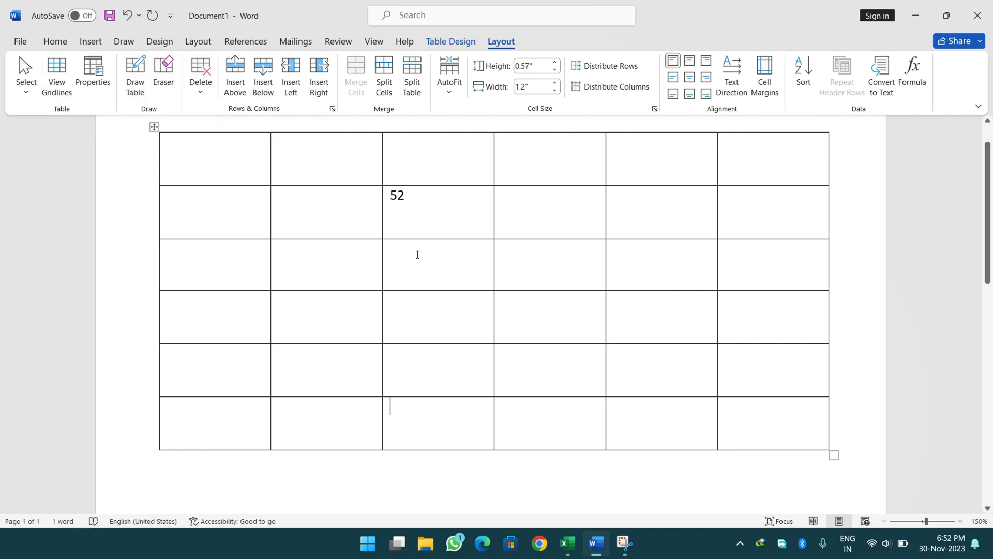
Fill the third column with 56 and 2 on separate lines in row three, 63 and 88 below, and enter 55 in row four, column five
{"action": "left_click", "coordinate": [423, 286]}
{"action": "type", "text": "56 "}
{"action": "type", "text": "2"}
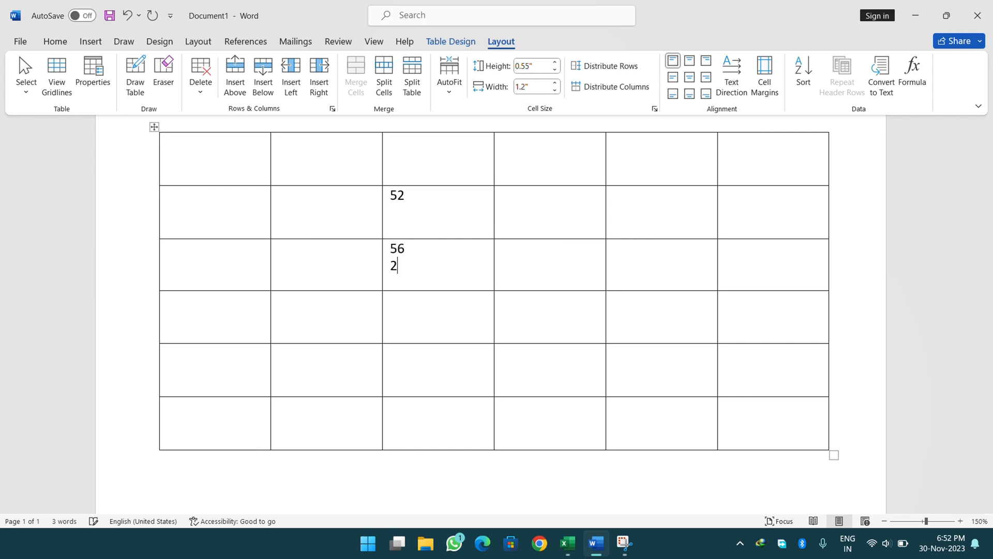
{"action": "key", "text": "Down"}
{"action": "type", "text": "63"}
{"action": "type", "text": "88"}
{"action": "type", "text": "55"}
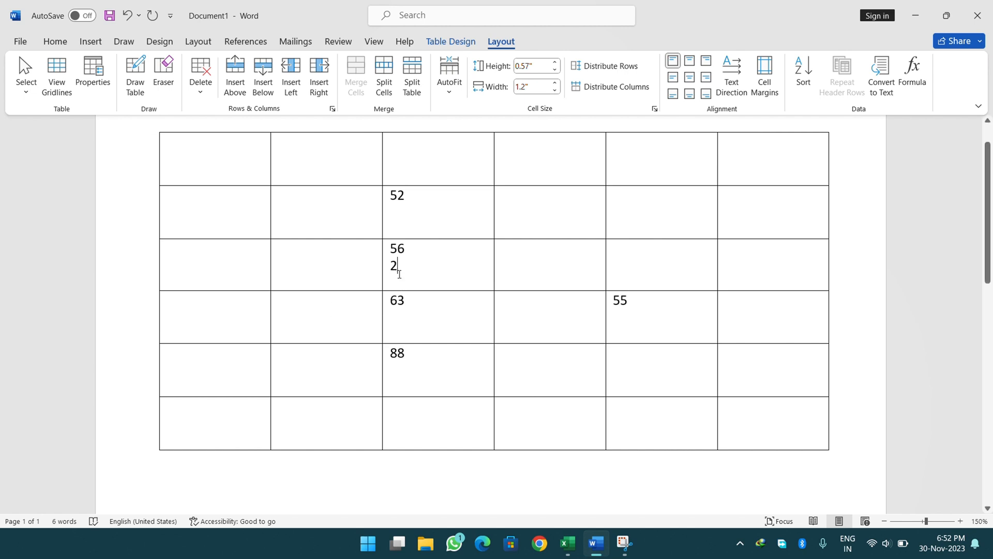
Delete the cell containing 56 and 2 with the remaining cells shifted left, and undo the deletion
{"action": "left_click", "coordinate": [407, 260]}
{"action": "left_click", "coordinate": [200, 83]}
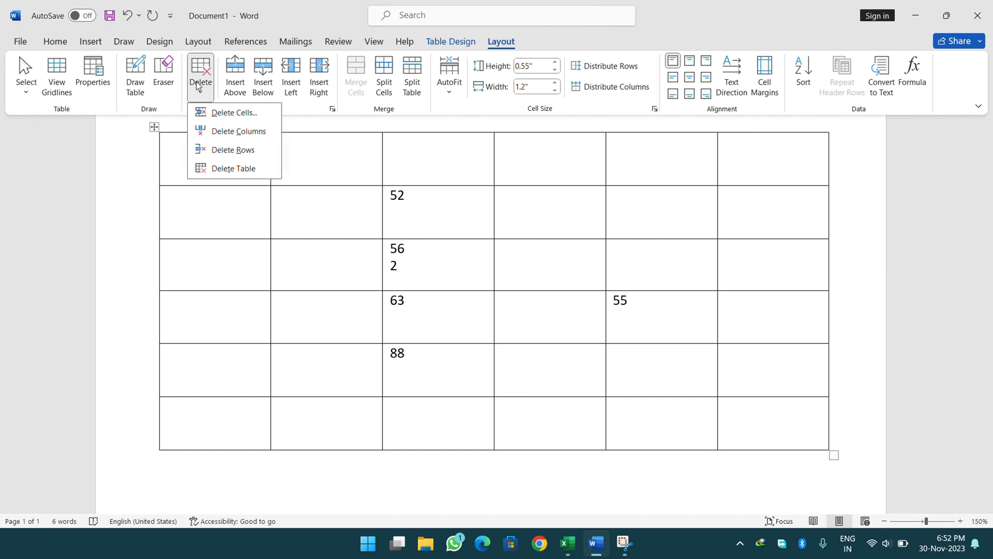
{"action": "left_click", "coordinate": [219, 115]}
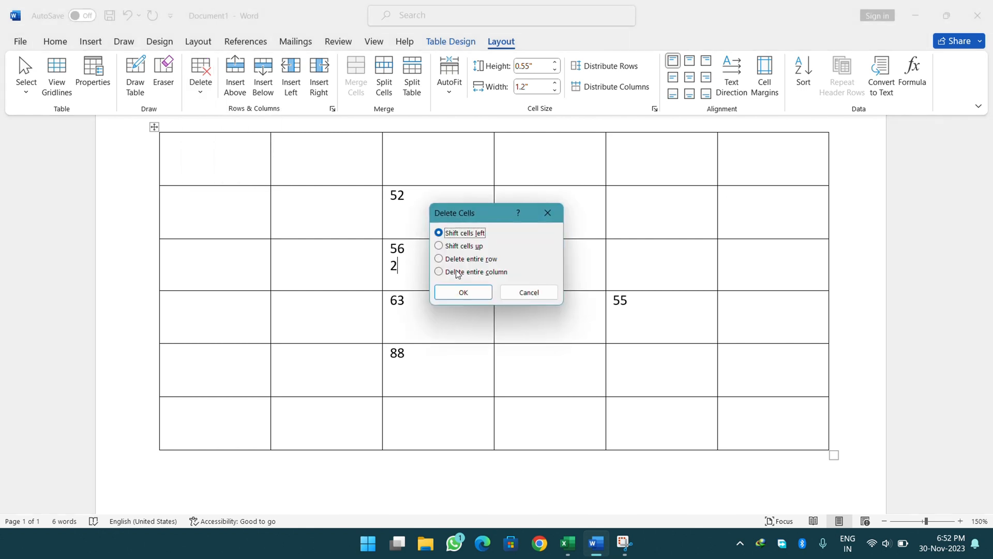
{"action": "left_click", "coordinate": [463, 292]}
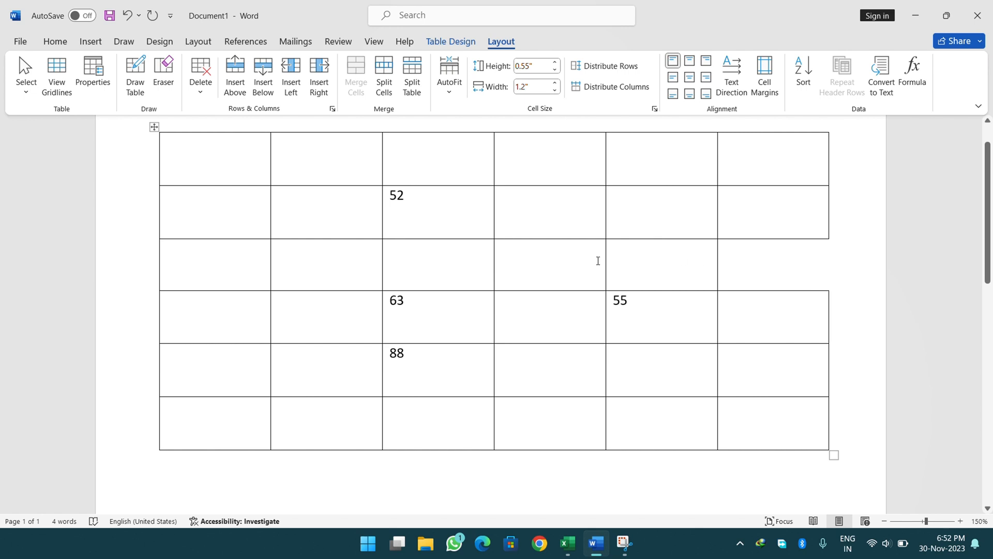
{"action": "left_click", "coordinate": [122, 17]}
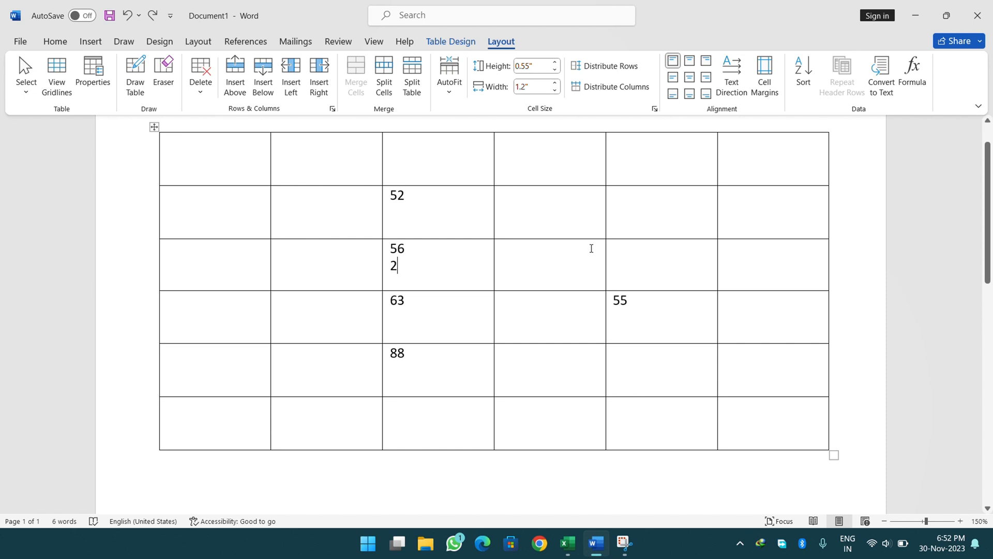
Delete the table's entire third column, the one containing 52, 56, 63 and 88
{"action": "left_click", "coordinate": [200, 92]}
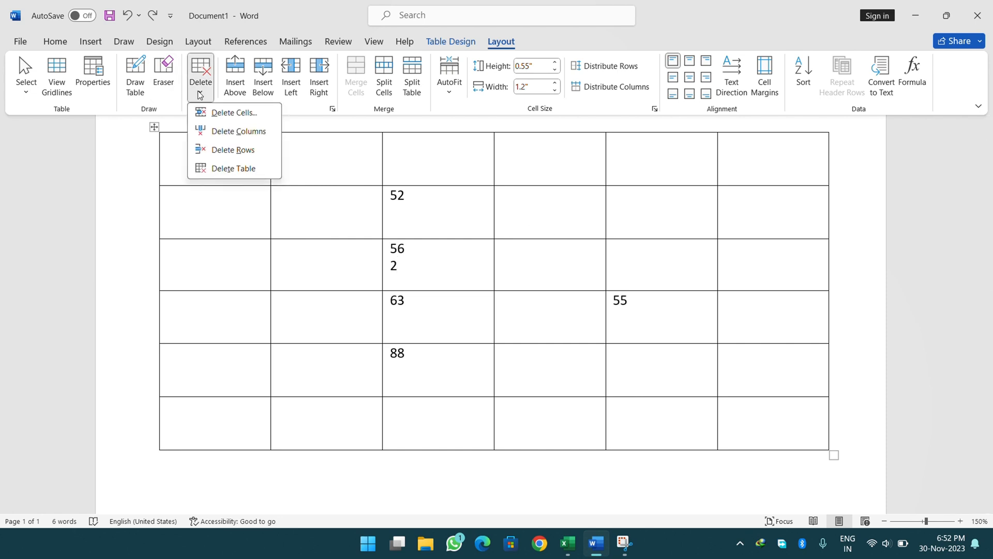
{"action": "left_click", "coordinate": [204, 132]}
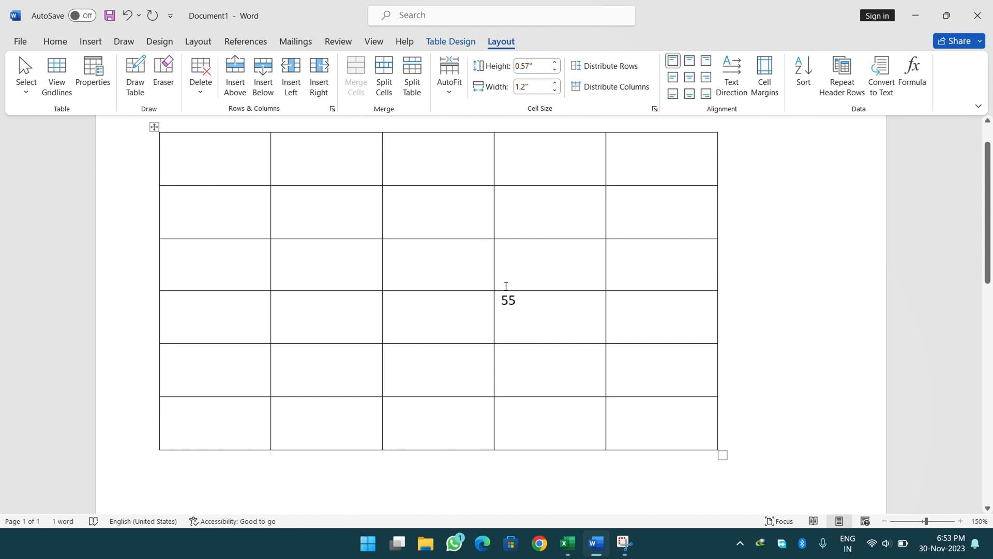
{"action": "left_click", "coordinate": [200, 83]}
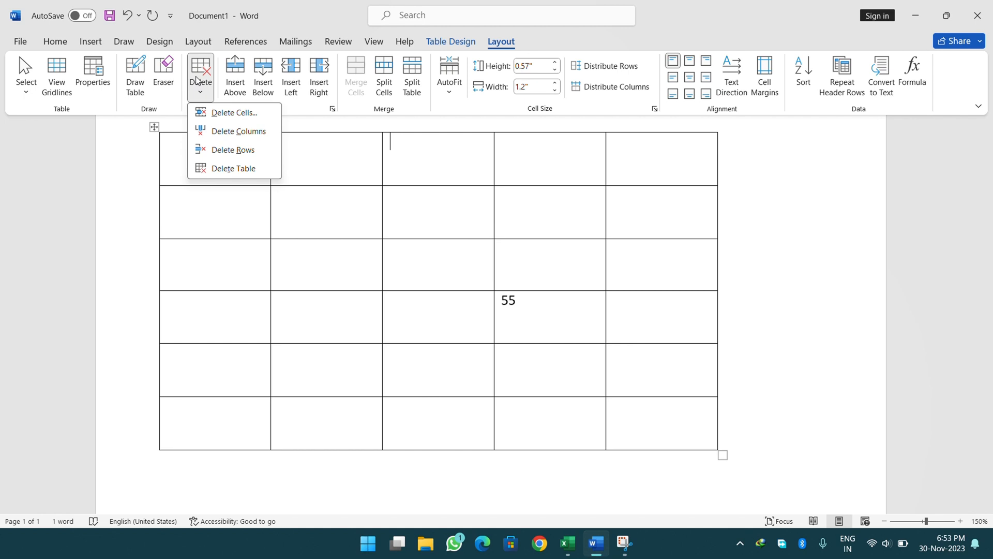
{"action": "left_click", "coordinate": [320, 276]}
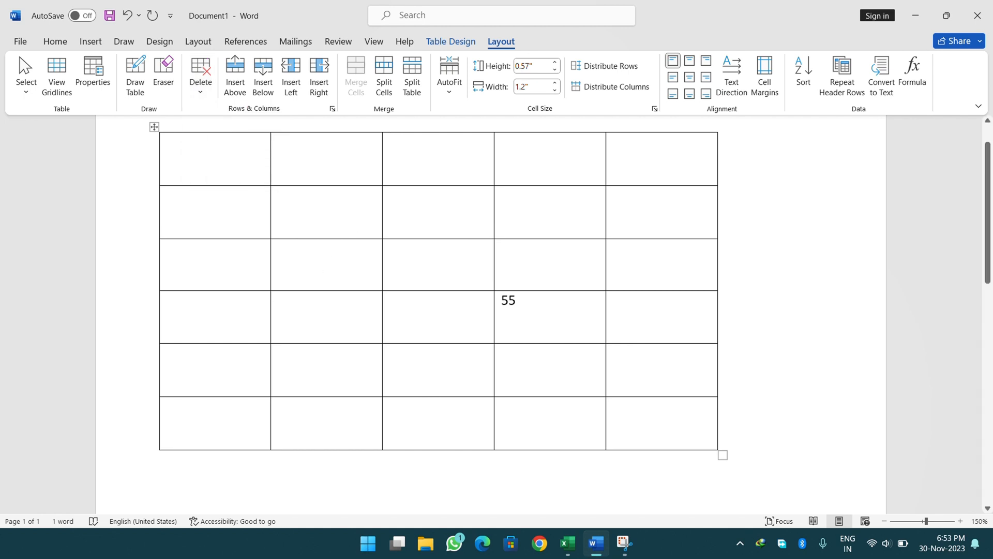
Fill the empty cells of the fourth row around 55 with 1, 2, 3 and 9
{"action": "left_click", "coordinate": [287, 315]}
{"action": "key", "text": "shift+Tab"}
{"action": "type", "text": "1"}
{"action": "key", "text": "Tab"}
{"action": "type", "text": "2"}
{"action": "key", "text": "Tab"}
{"action": "type", "text": "3"}
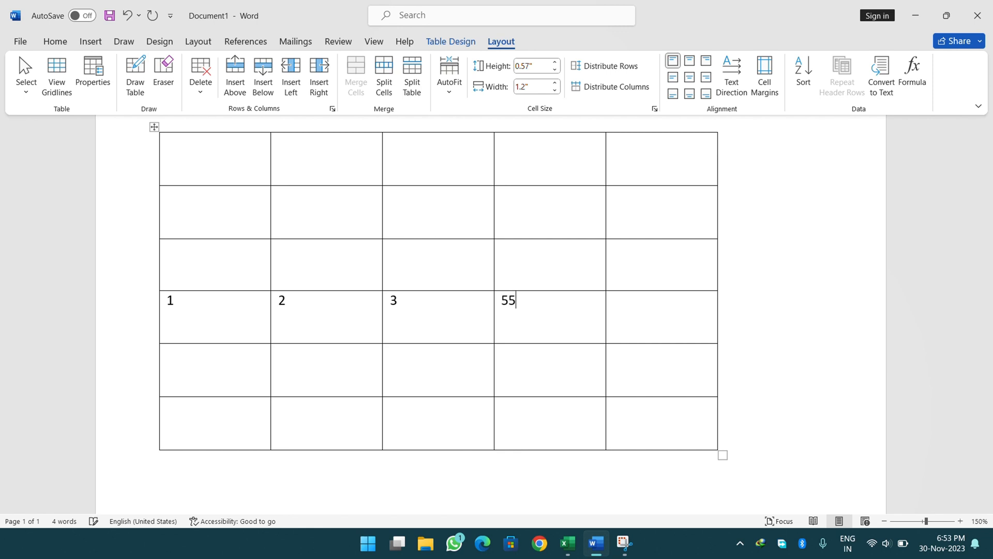
{"action": "type", "text": "9"}
Delete the table's fourth row, which holds the numbers
{"action": "left_click", "coordinate": [219, 305]}
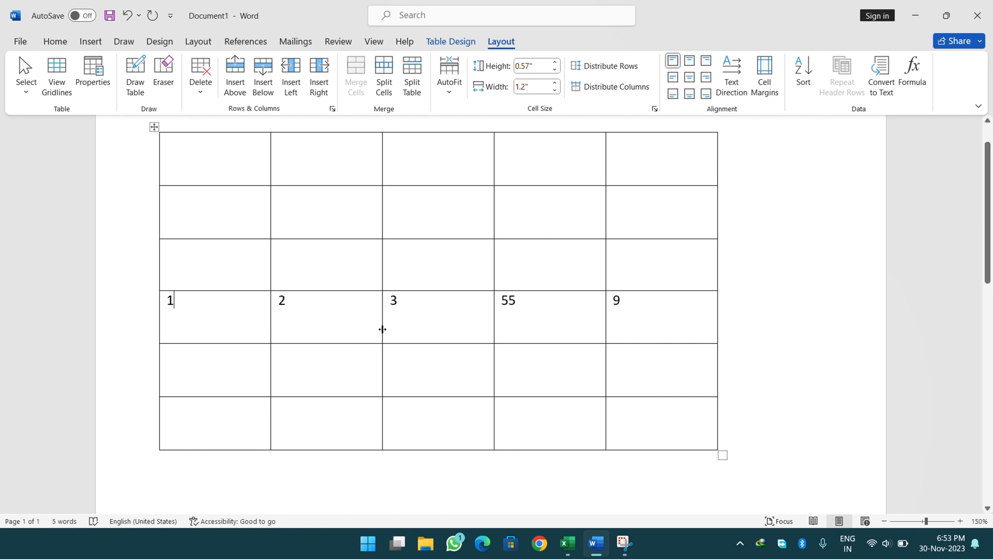
{"action": "left_click_drag", "start_coordinate": [220, 326], "coordinate": [632, 313]}
{"action": "left_click", "coordinate": [498, 325]}
{"action": "left_click", "coordinate": [200, 87]}
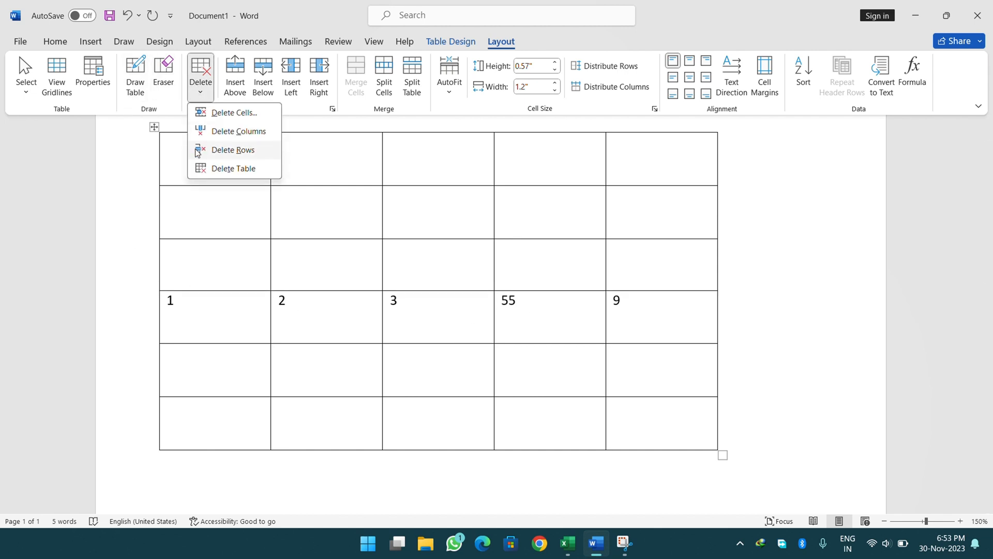
{"action": "left_click", "coordinate": [219, 153]}
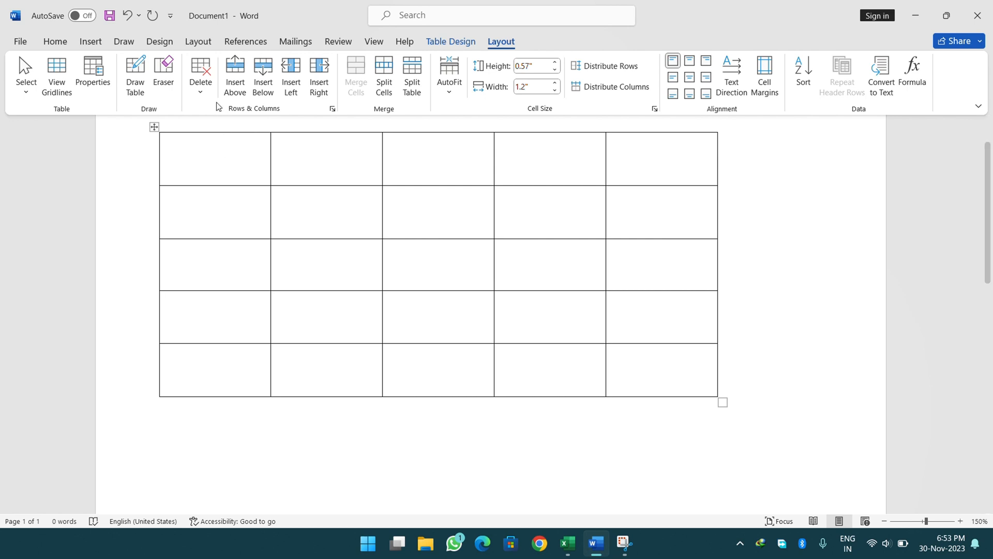
Delete the entire table from the page
{"action": "left_click", "coordinate": [201, 82]}
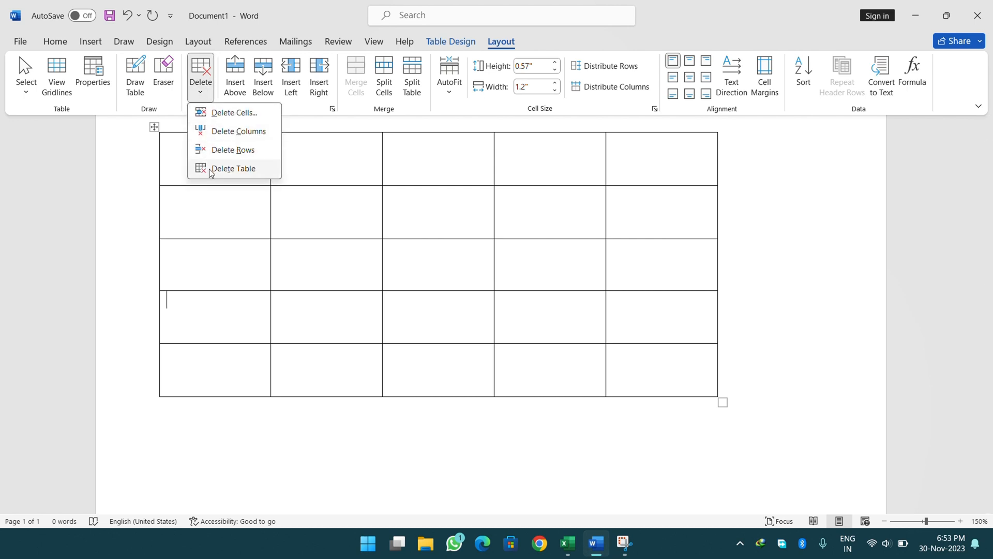
{"action": "left_click", "coordinate": [539, 188]}
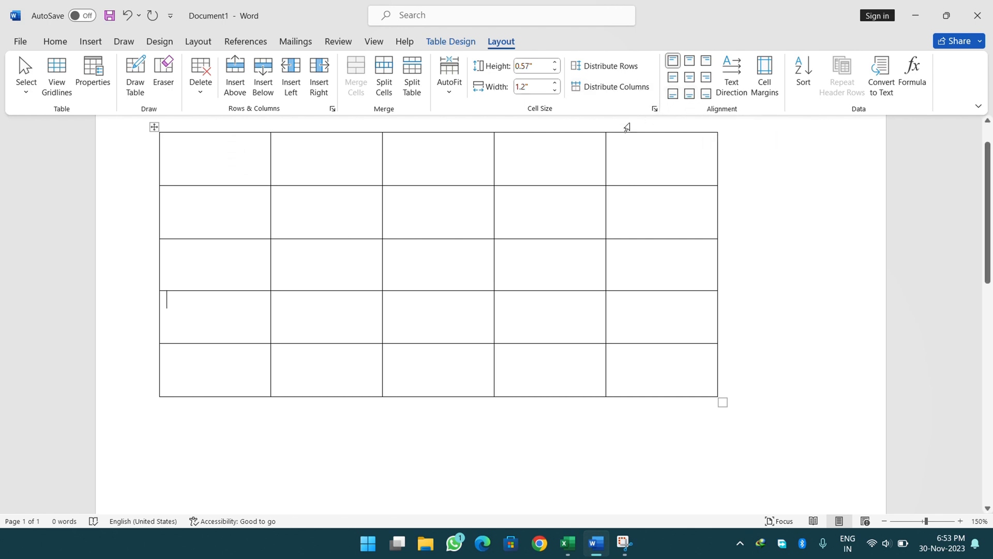
{"action": "left_click", "coordinate": [201, 88]}
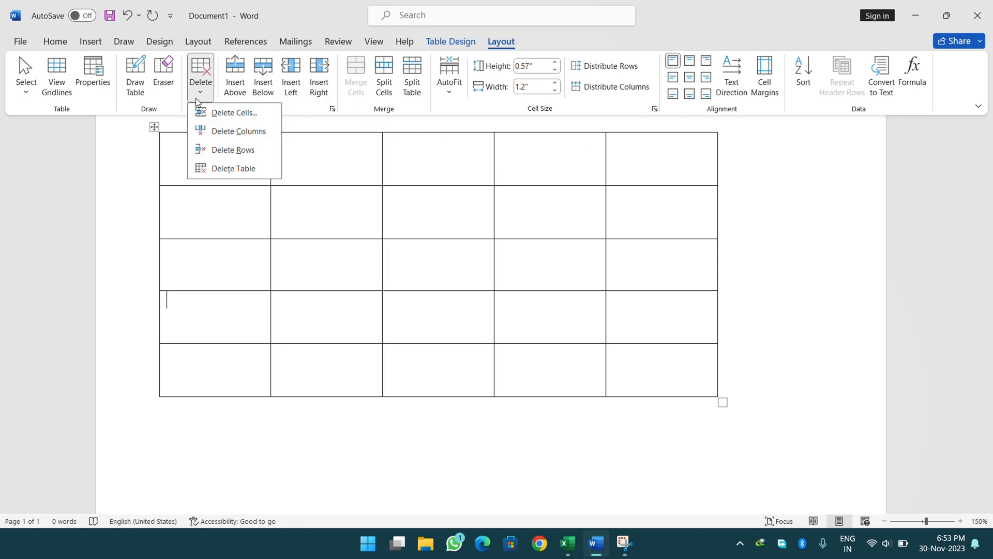
{"action": "left_click", "coordinate": [206, 176]}
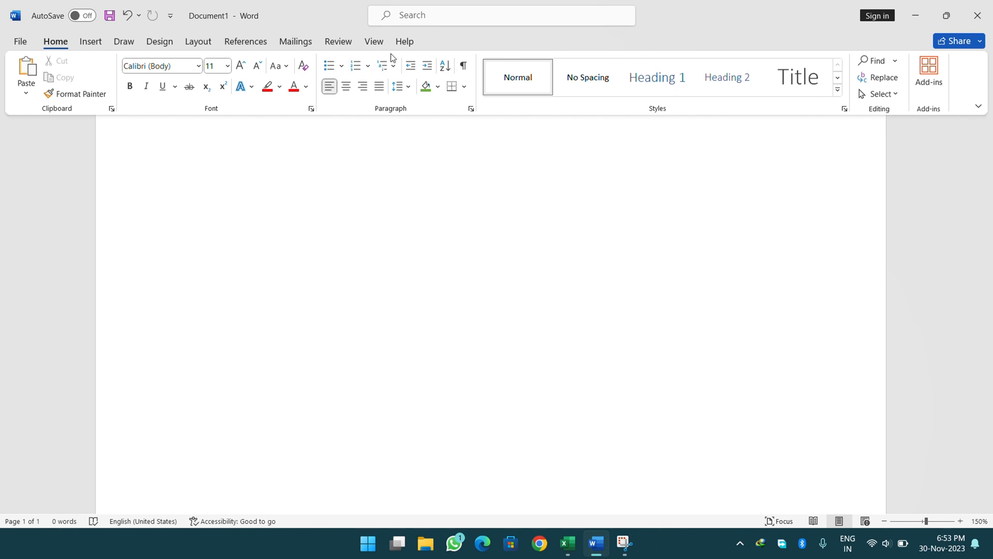
Insert the grass_field_slope mountain valley picture from the Desktop Wallpaper folder on this device
{"action": "left_click", "coordinate": [94, 39]}
{"action": "left_click", "coordinate": [164, 98]}
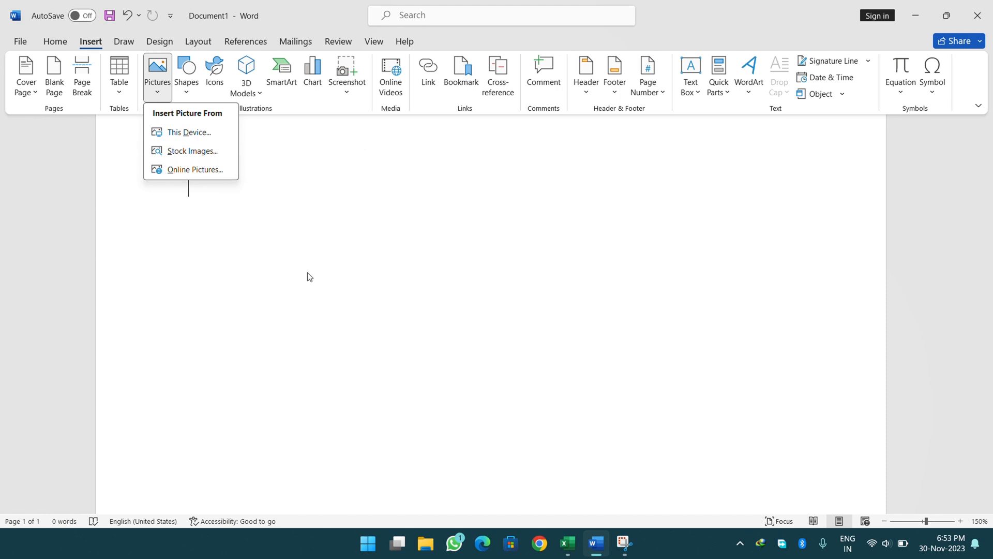
{"action": "left_click", "coordinate": [173, 133]}
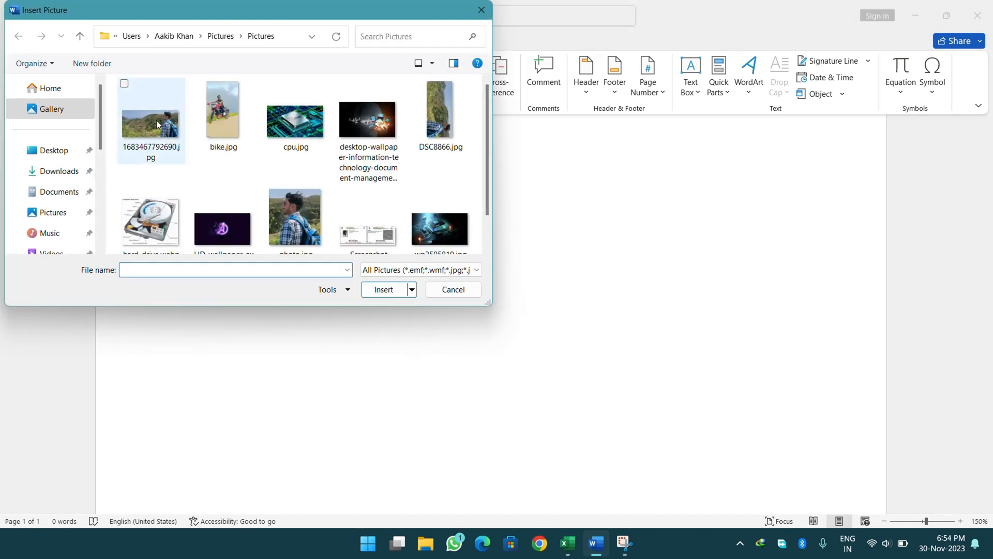
{"action": "left_click", "coordinate": [220, 40]}
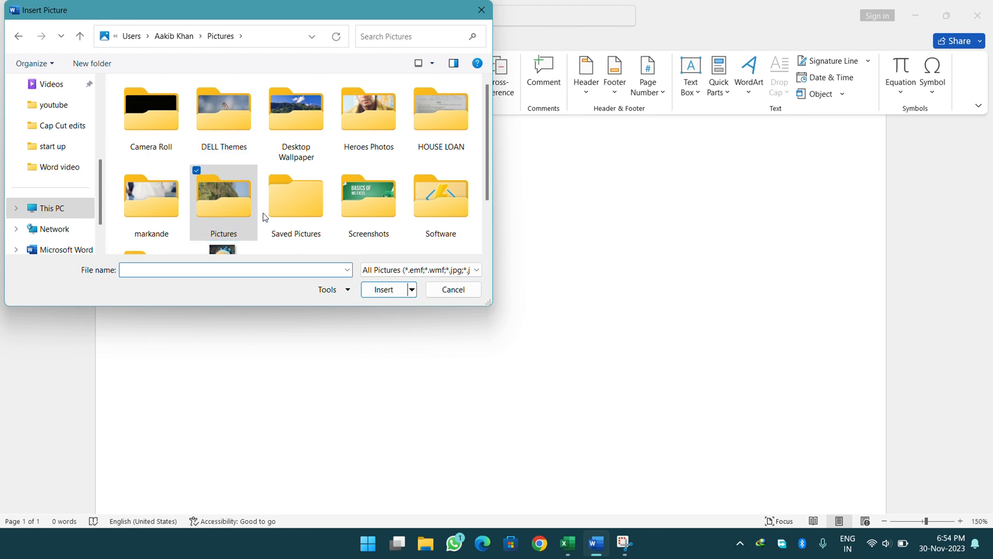
{"action": "double_click", "coordinate": [294, 129]}
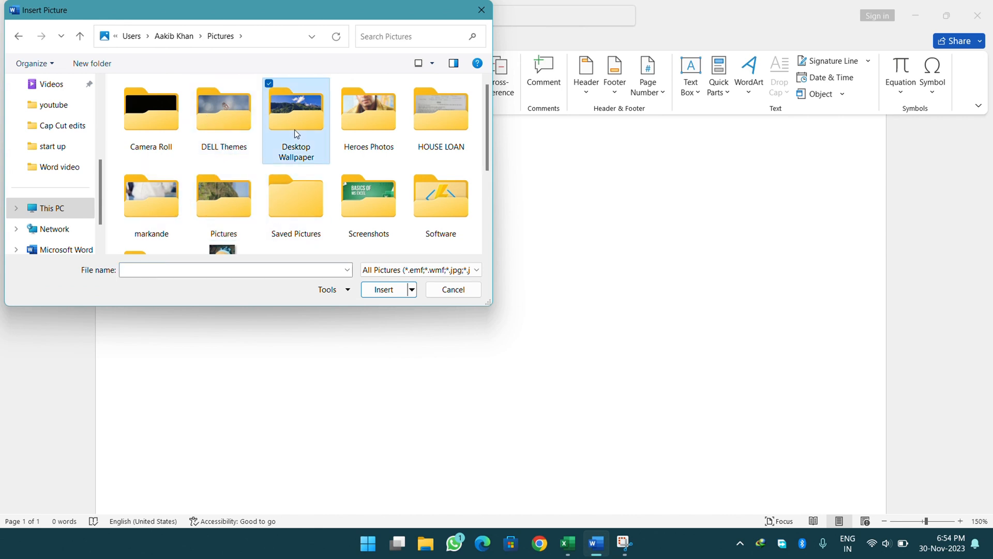
{"action": "left_click", "coordinate": [364, 227]}
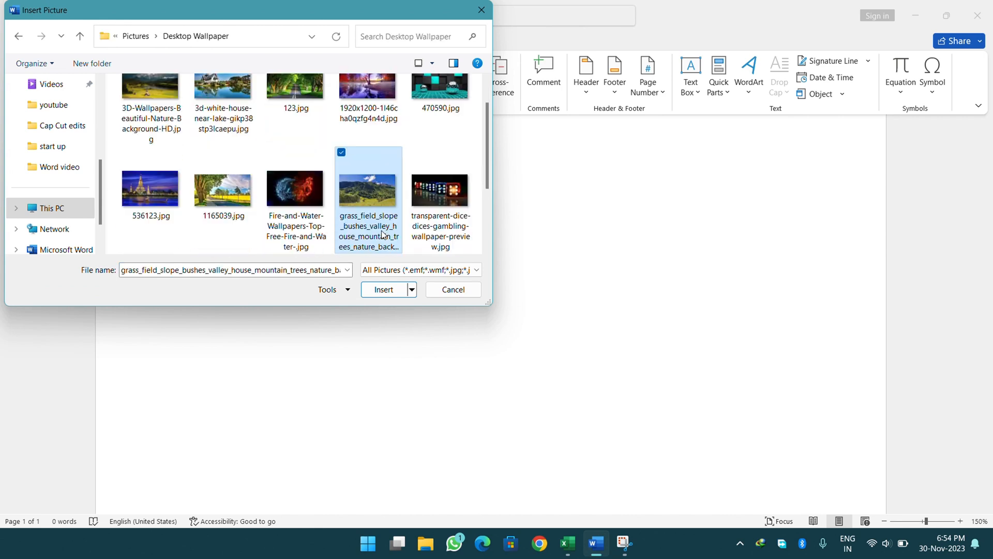
{"action": "left_click", "coordinate": [383, 290]}
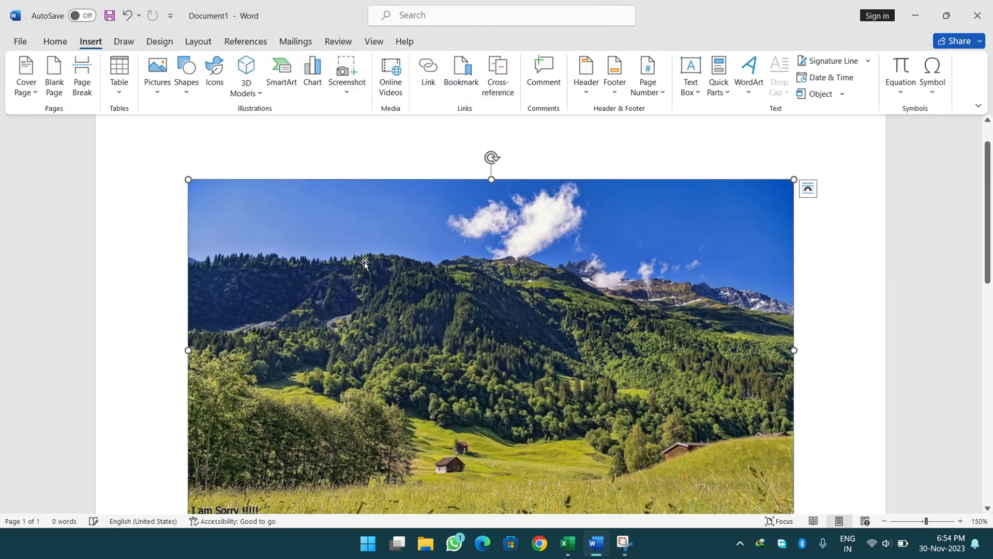
Shrink the inserted picture proportionally to about 1.34" high and 2.38" wide
{"action": "scroll", "coordinate": [377, 259], "scroll_direction": "down", "scroll_amount": 4}
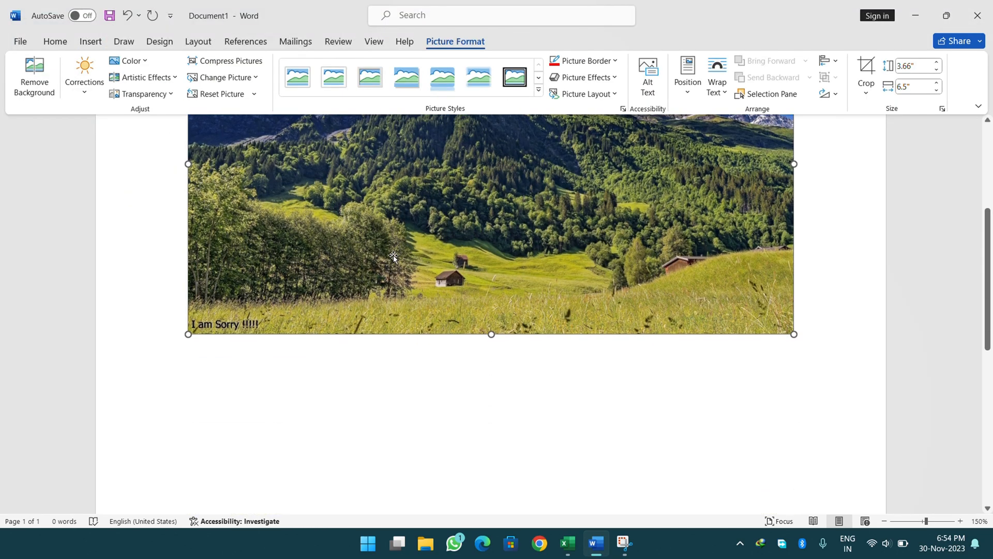
{"action": "scroll", "coordinate": [393, 256], "scroll_direction": "up", "scroll_amount": 3}
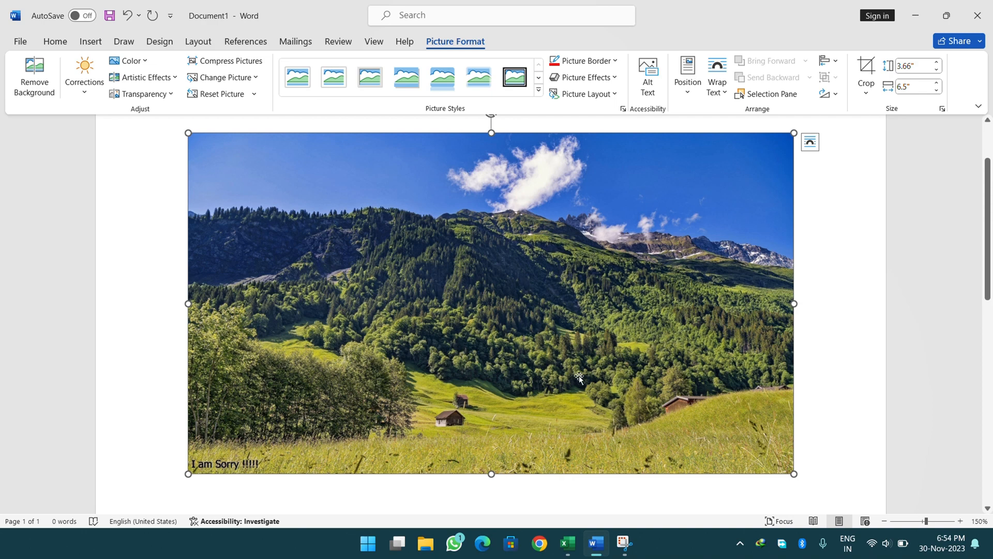
{"action": "left_click_drag", "start_coordinate": [794, 474], "coordinate": [411, 258]}
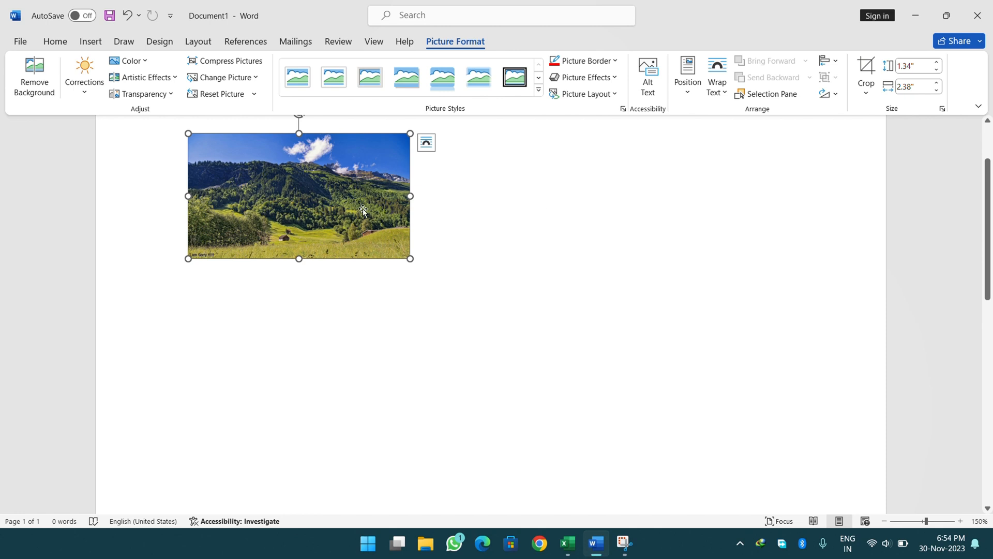
Set the picture's text wrapping to In Front of Text so it can be moved freely
{"action": "left_click_drag", "start_coordinate": [364, 210], "coordinate": [445, 291]}
{"action": "left_click_drag", "start_coordinate": [340, 220], "coordinate": [383, 207]}
{"action": "left_click", "coordinate": [723, 98]}
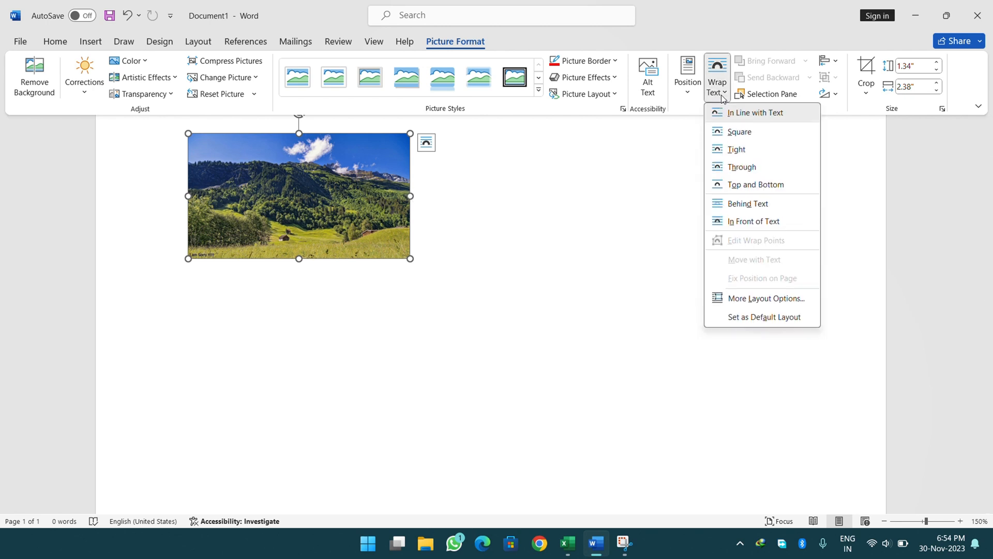
{"action": "left_click", "coordinate": [764, 223]}
Move the picture around the page and make two copies of it, arranging the three pictures in one row
{"action": "left_click_drag", "start_coordinate": [407, 209], "coordinate": [744, 402]}
{"action": "left_click_drag", "start_coordinate": [664, 341], "coordinate": [346, 275]}
{"action": "left_click_drag", "start_coordinate": [411, 302], "coordinate": [779, 225]}
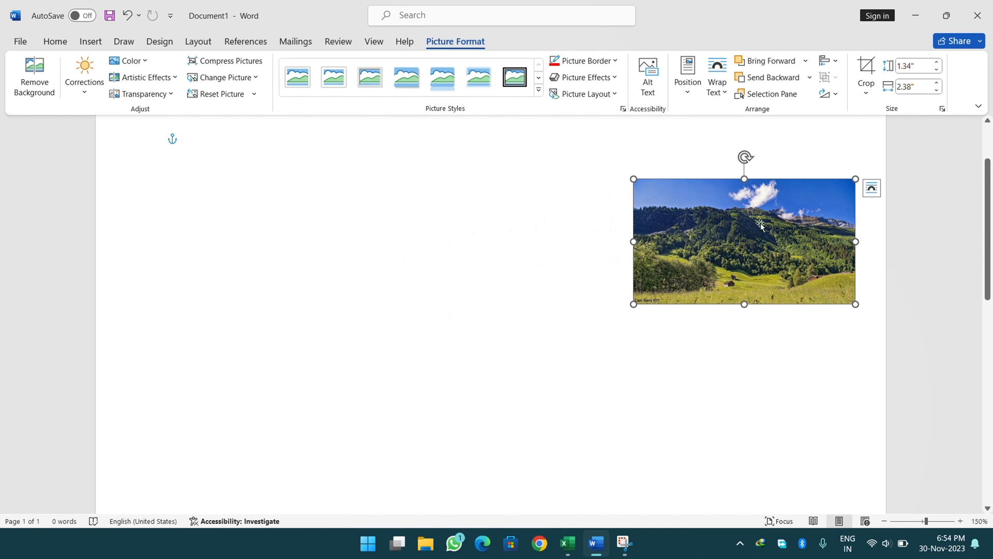
{"action": "left_click_drag", "start_coordinate": [734, 224], "coordinate": [260, 238]}
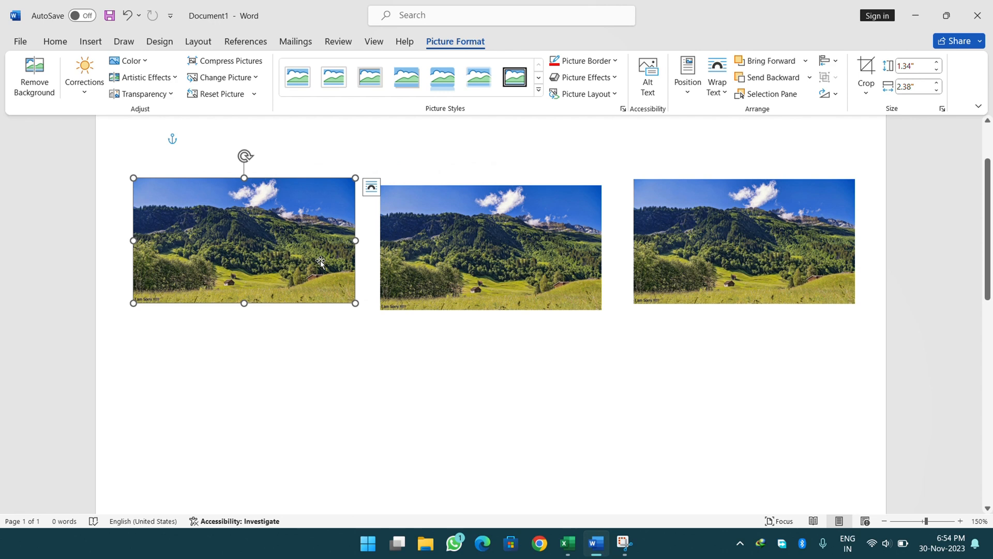
Select all three pictures and copy them together into a second row directly below
{"action": "left_click", "coordinate": [481, 247], "text": "shift"}
{"action": "left_click", "coordinate": [689, 252], "text": "shift"}
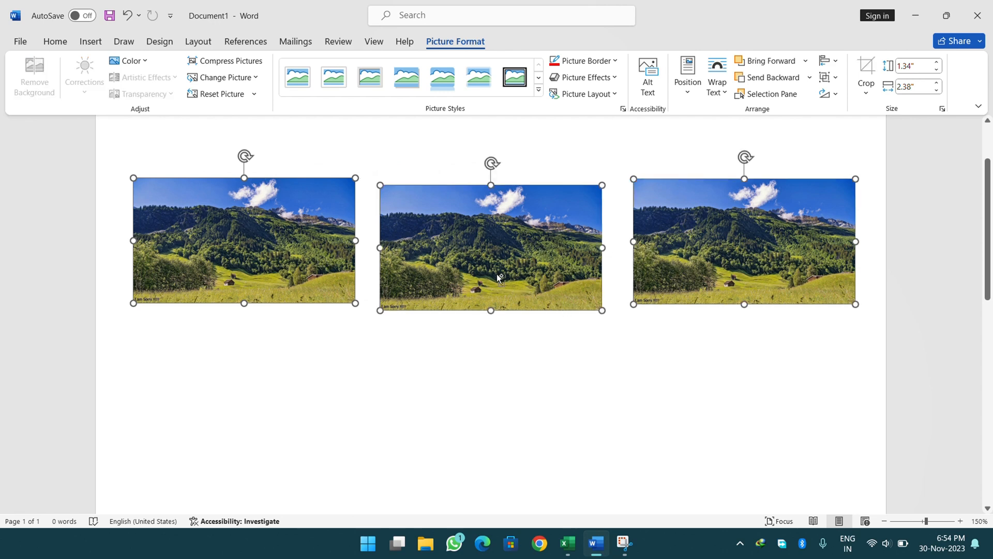
{"action": "left_click_drag", "start_coordinate": [480, 258], "coordinate": [493, 414]}
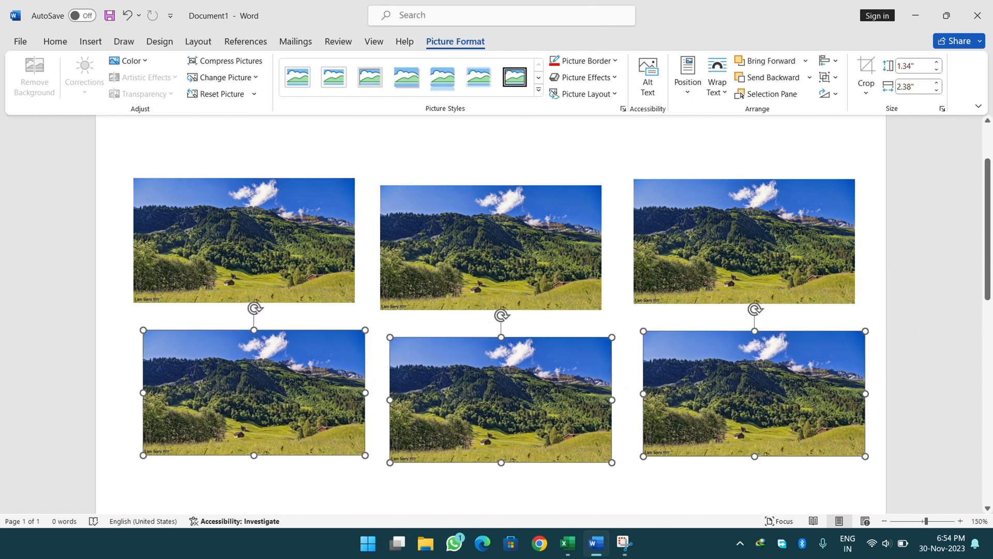
Nudge the middle picture of each row and both pictures in the third column to even out the grid
{"action": "left_click", "coordinate": [522, 157]}
{"action": "mouse_move", "coordinate": [530, 253]}
{"action": "left_mouse_down"}
{"action": "mouse_move", "coordinate": [530, 240]}
{"action": "mouse_move", "coordinate": [530, 248]}
{"action": "left_mouse_up"}
{"action": "left_click_drag", "start_coordinate": [504, 364], "coordinate": [497, 357]}
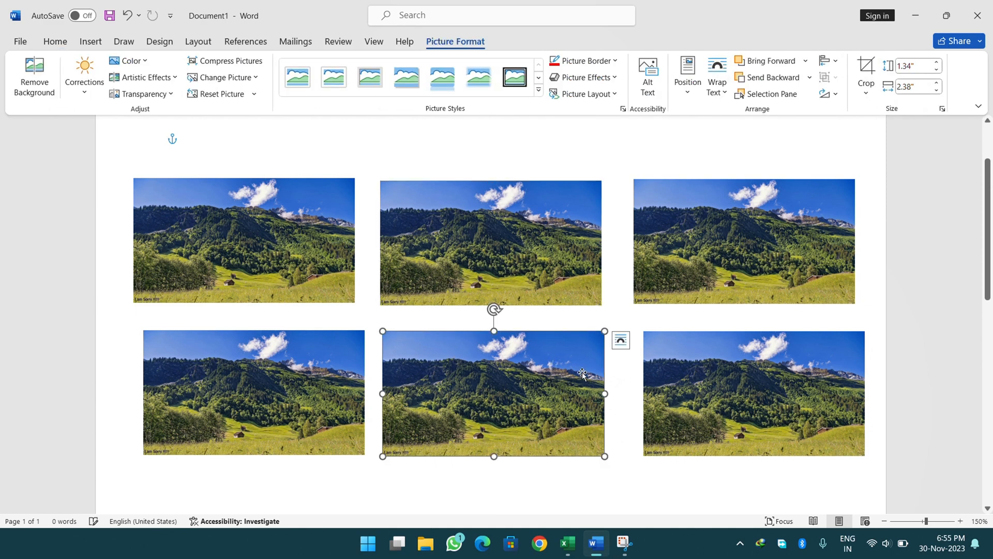
{"action": "left_click_drag", "start_coordinate": [671, 385], "coordinate": [659, 385]}
{"action": "left_click", "coordinate": [674, 271]}
{"action": "left_click_drag", "start_coordinate": [674, 272], "coordinate": [673, 279]}
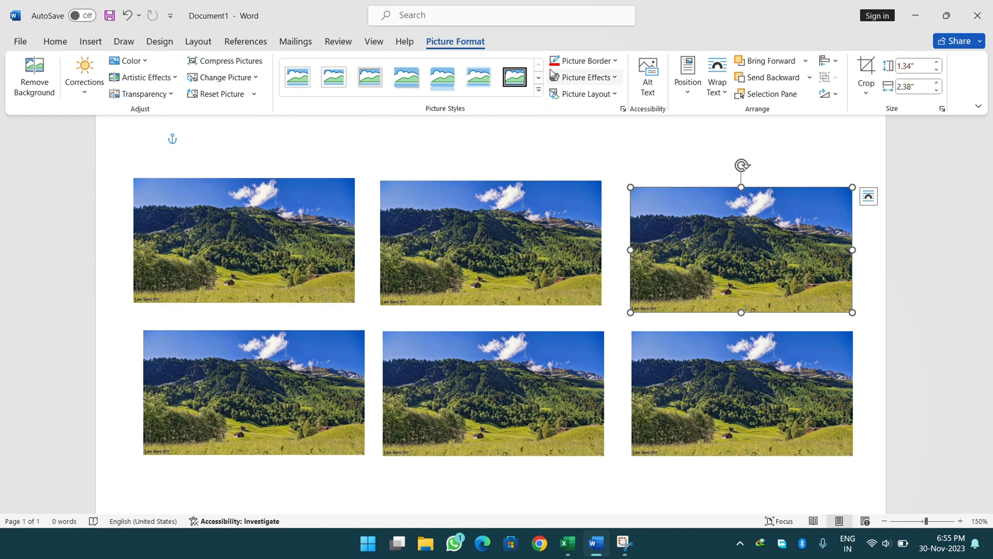
Select all six pictures in both rows and group them into one object
{"action": "left_click", "coordinate": [308, 219]}
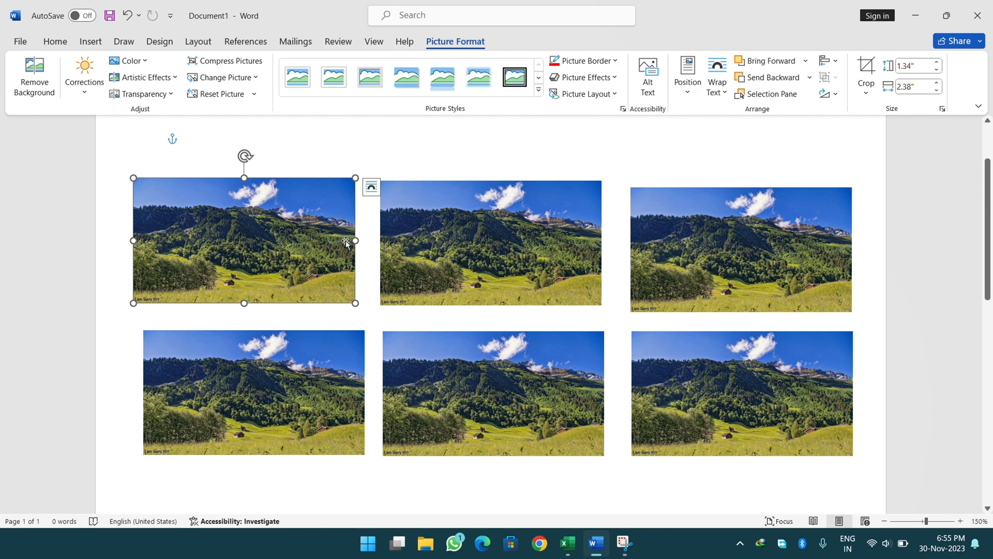
{"action": "left_click", "coordinate": [530, 290], "text": "ctrl"}
{"action": "left_click", "coordinate": [650, 288], "text": "ctrl"}
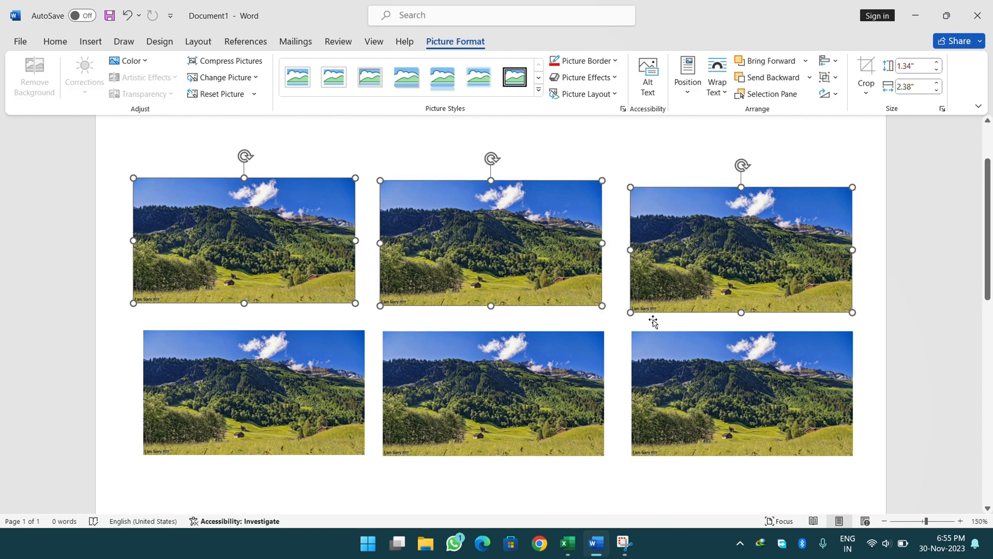
{"action": "left_click", "coordinate": [665, 390], "text": "ctrl"}
{"action": "left_click", "coordinate": [577, 394], "text": "ctrl"}
{"action": "left_click", "coordinate": [293, 389], "text": "ctrl"}
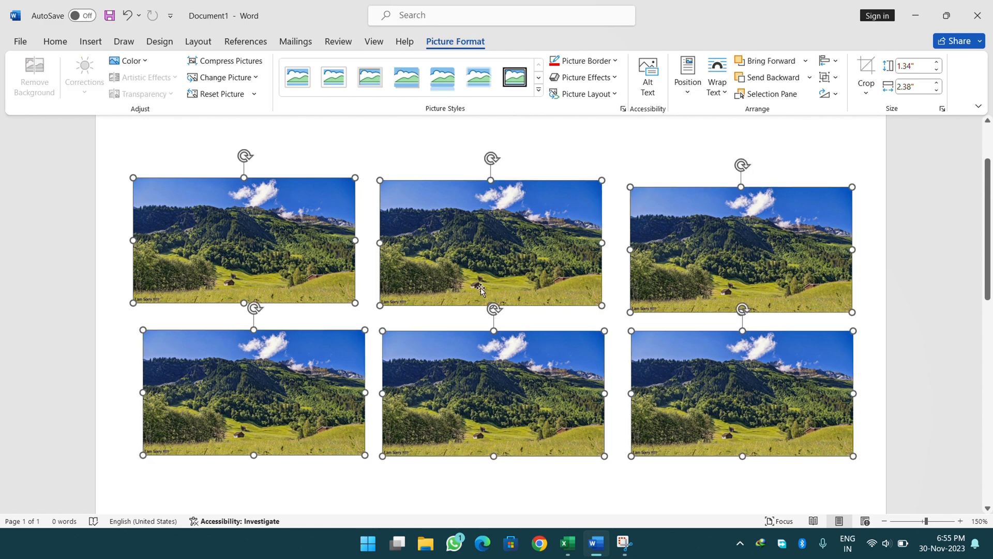
{"action": "left_click", "coordinate": [827, 78]}
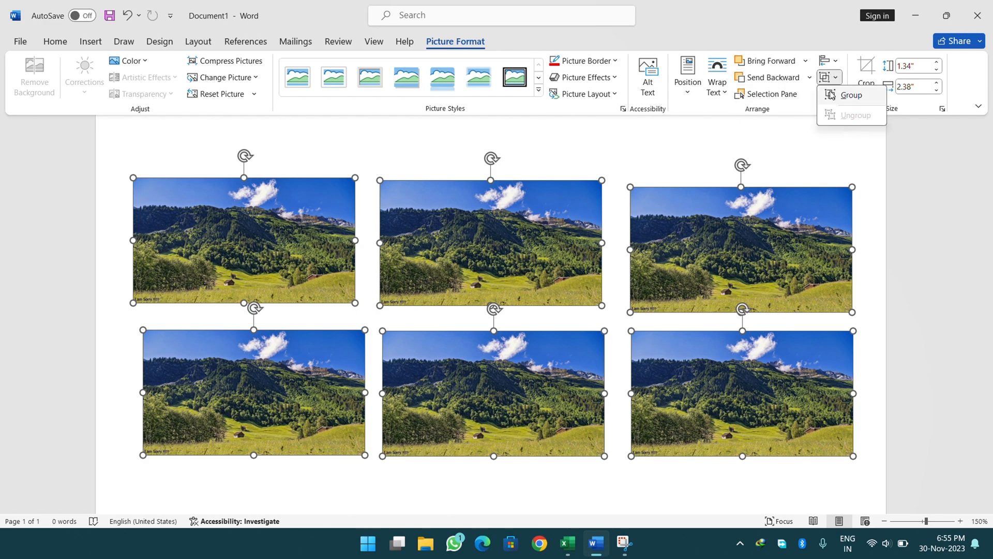
{"action": "left_click", "coordinate": [831, 95]}
Move the grouped pictures as one object and shrink the whole group from its corner
{"action": "left_click", "coordinate": [725, 155]}
{"action": "left_click_drag", "start_coordinate": [704, 231], "coordinate": [738, 225]}
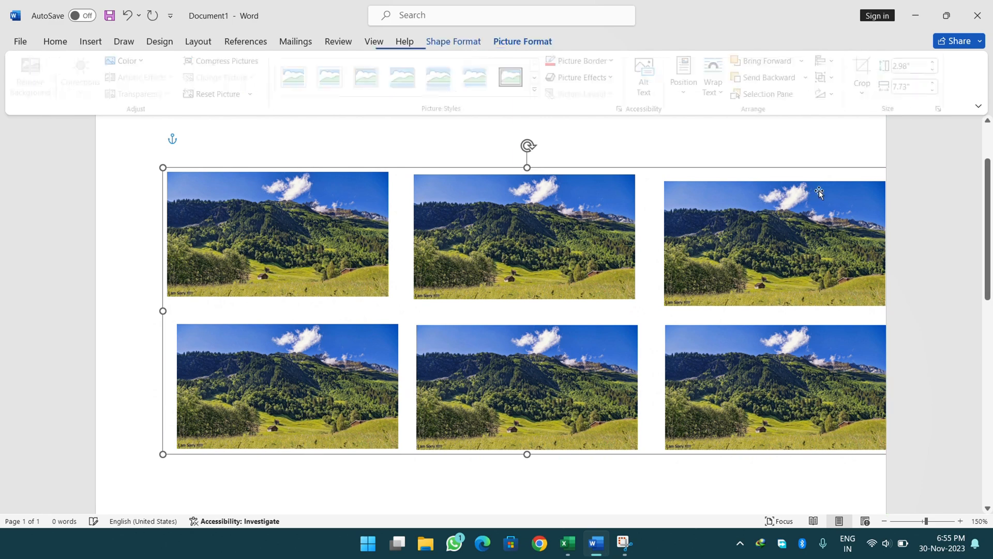
{"action": "left_click_drag", "start_coordinate": [163, 167], "coordinate": [450, 322]}
{"action": "left_click_drag", "start_coordinate": [490, 350], "coordinate": [359, 208]}
{"action": "left_click_drag", "start_coordinate": [483, 252], "coordinate": [485, 251]}
Delete the picture group and draw a five-point star about 1.17" high and 1.21" wide near the start of the page
{"action": "key", "text": "Delete"}
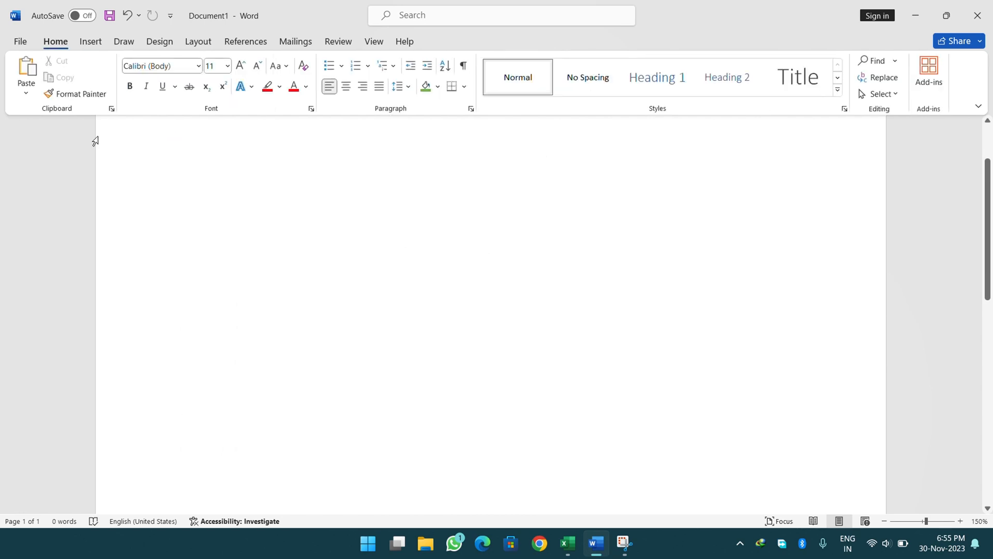
{"action": "left_click", "coordinate": [78, 41]}
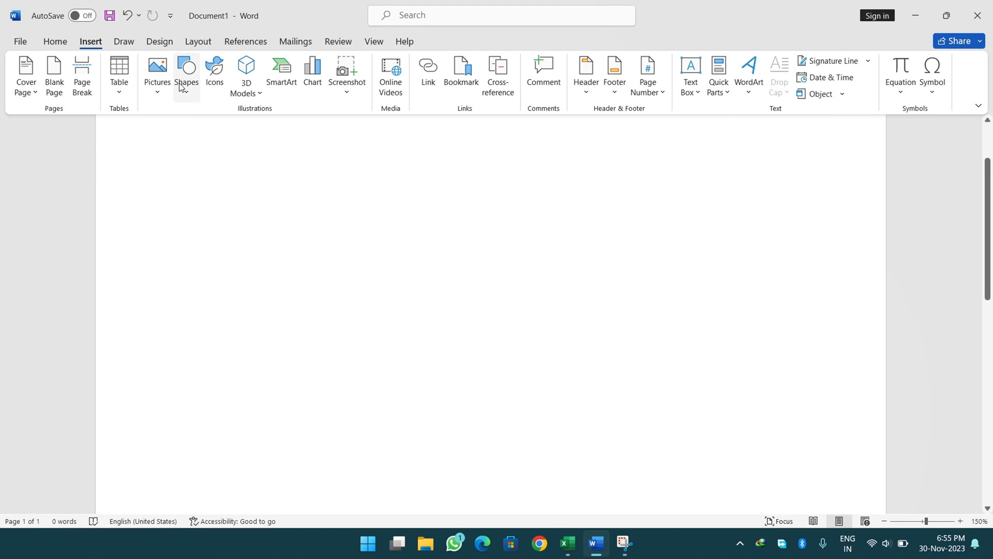
{"action": "left_click", "coordinate": [189, 89]}
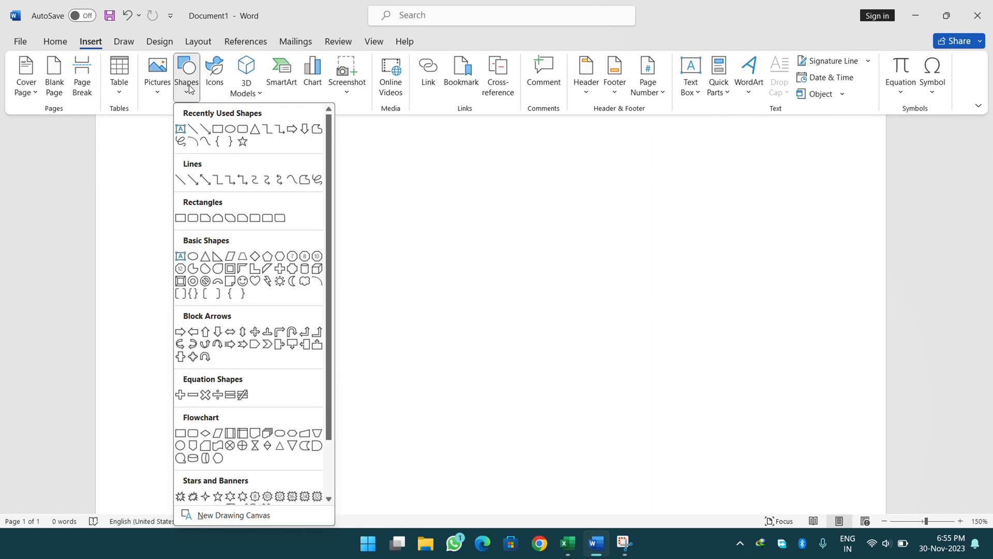
{"action": "left_click", "coordinate": [243, 140]}
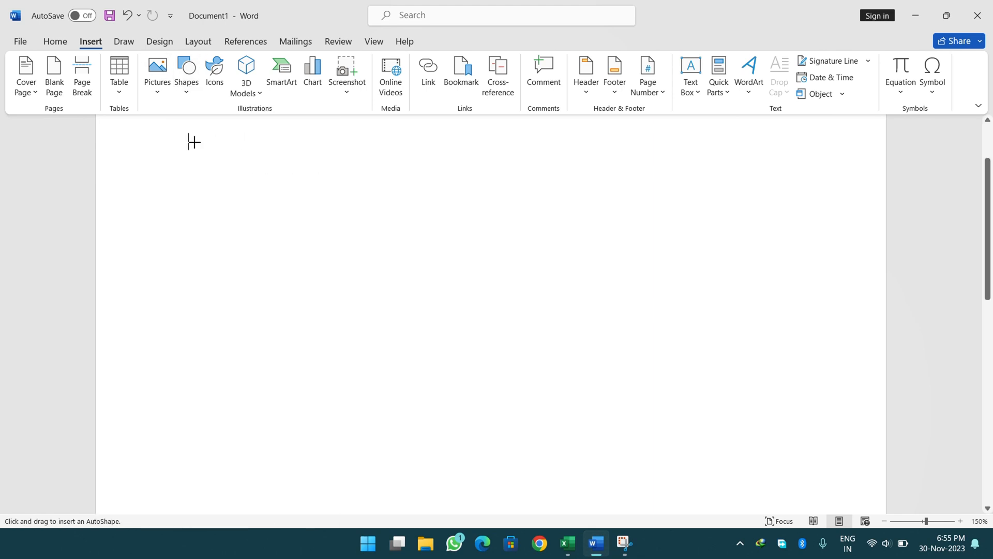
{"action": "left_click_drag", "start_coordinate": [187, 150], "coordinate": [290, 252]}
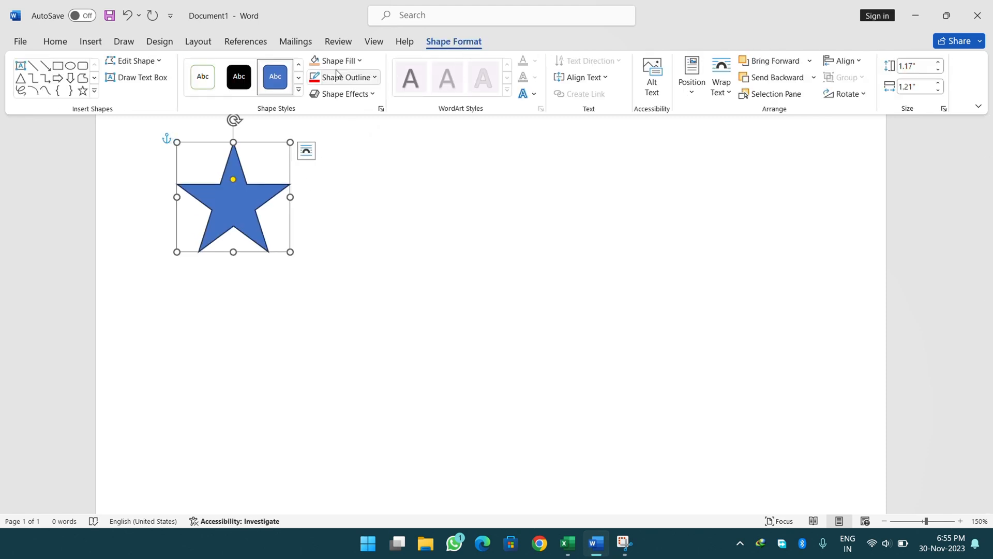
{"action": "left_click", "coordinate": [337, 61]}
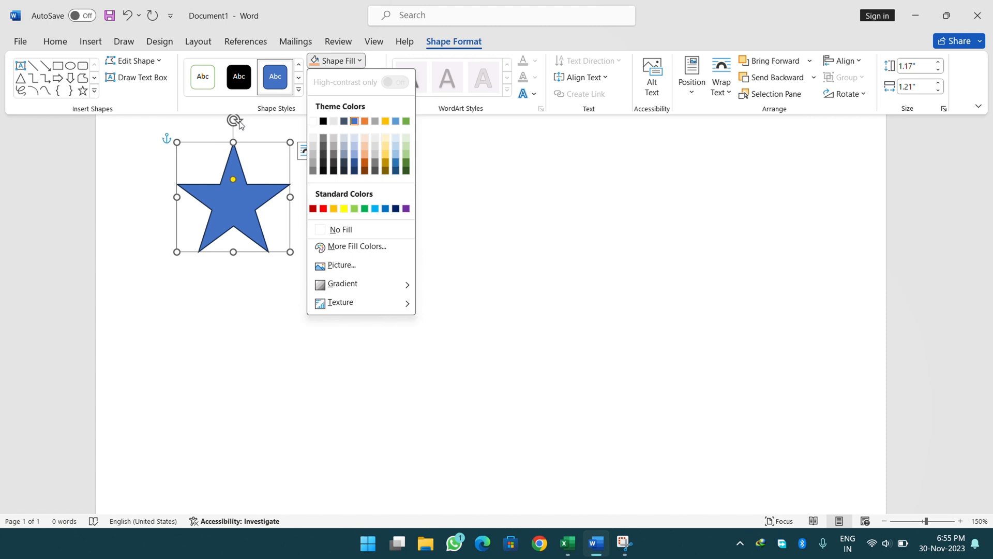
{"action": "key", "text": "Escape"}
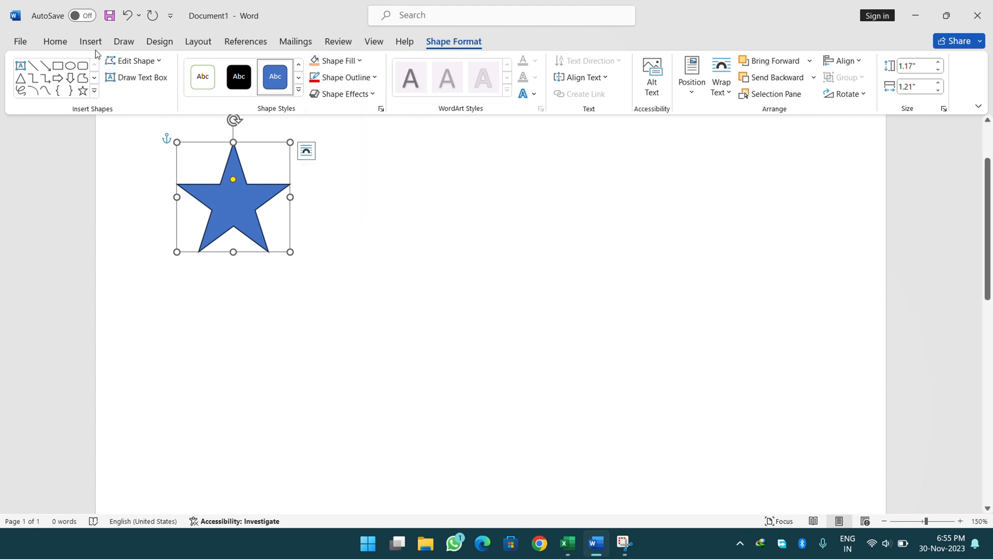
{"action": "left_click", "coordinate": [84, 44]}
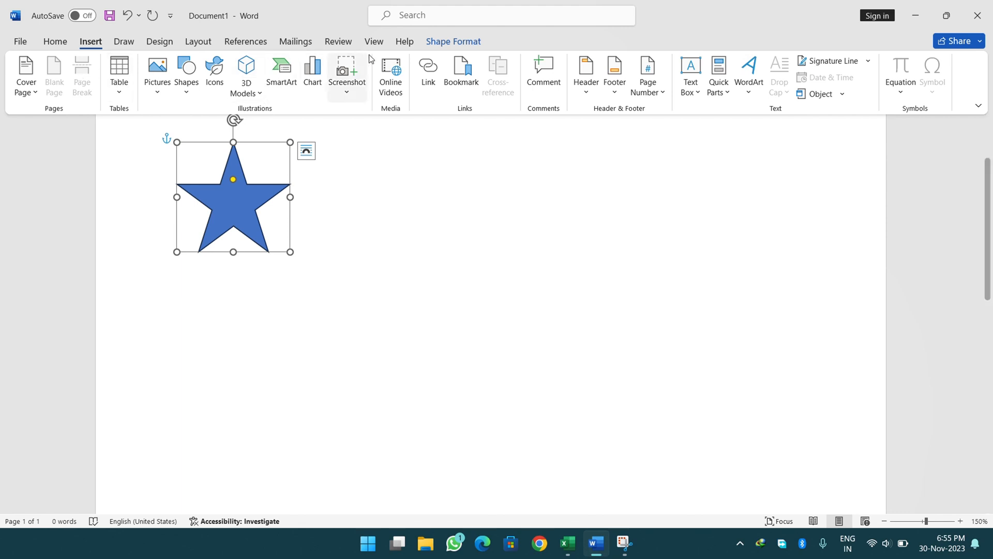
{"action": "left_click", "coordinate": [429, 50]}
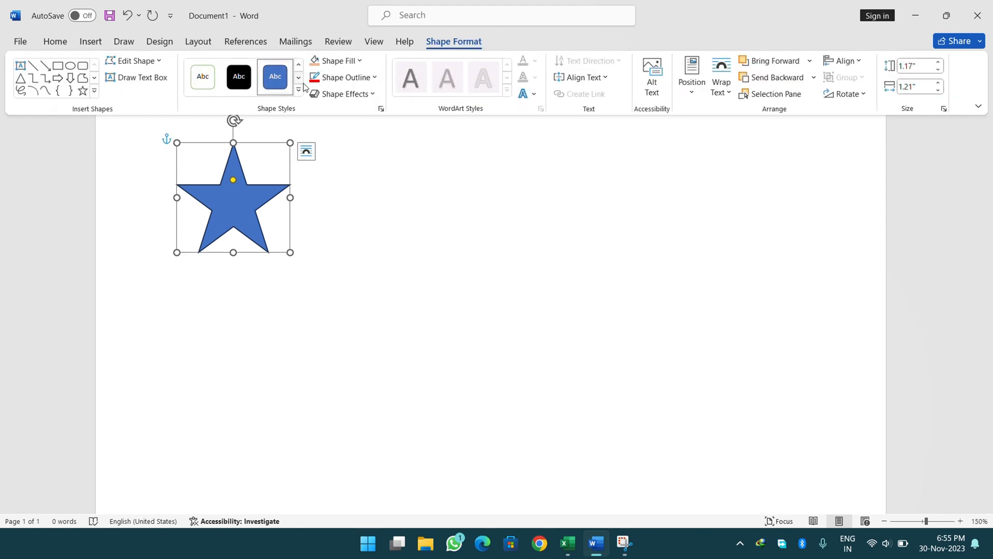
Move the star across to the far side of the page and enlarge it to about 2.13" high by 2.21" wide
{"action": "left_click_drag", "start_coordinate": [241, 207], "coordinate": [614, 255]}
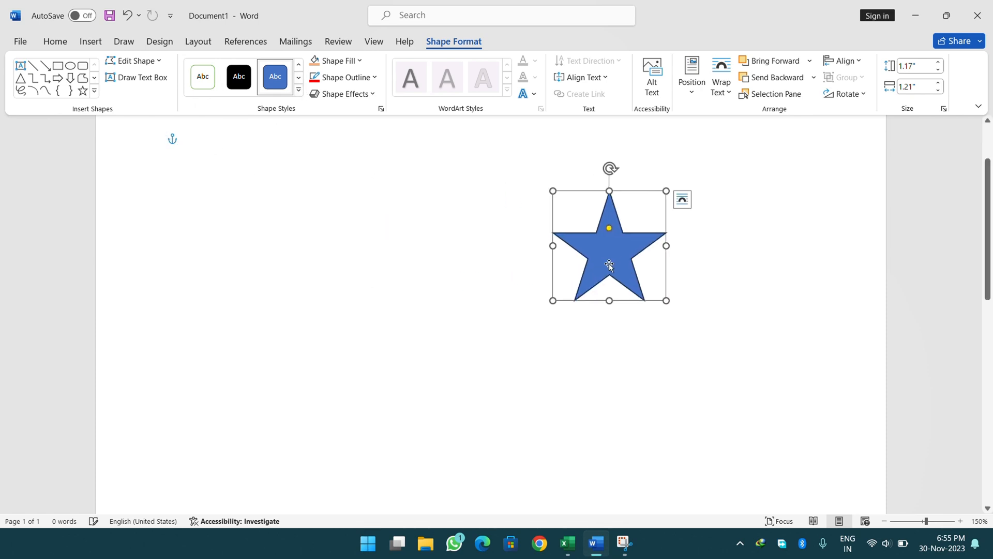
{"action": "left_click_drag", "start_coordinate": [551, 302], "coordinate": [461, 386]}
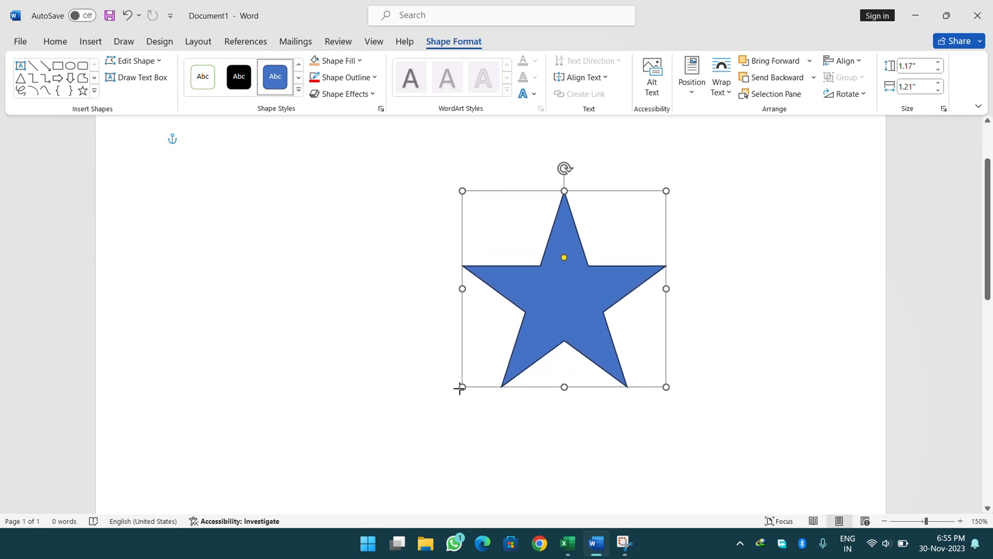
{"action": "left_click_drag", "start_coordinate": [583, 311], "coordinate": [719, 273]}
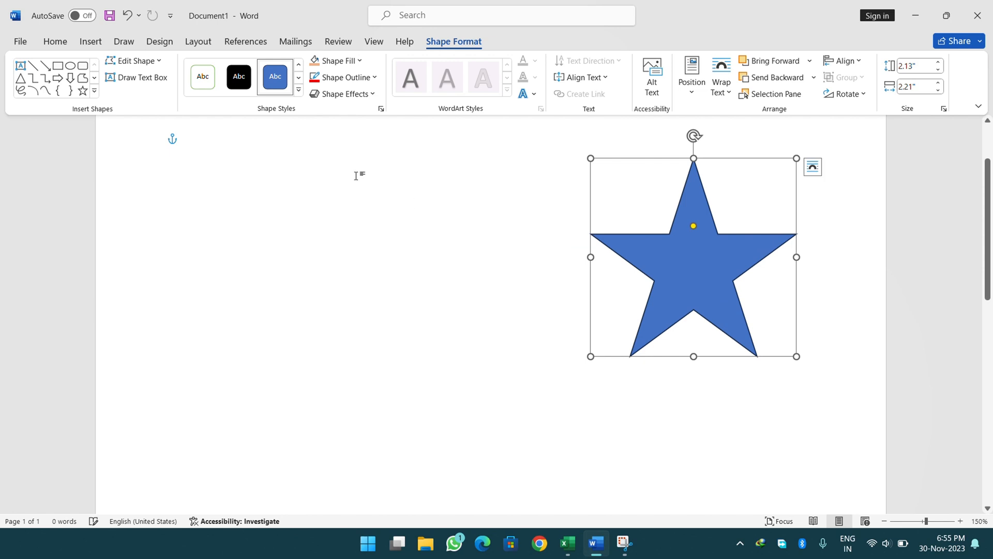
{"action": "left_click", "coordinate": [299, 90]}
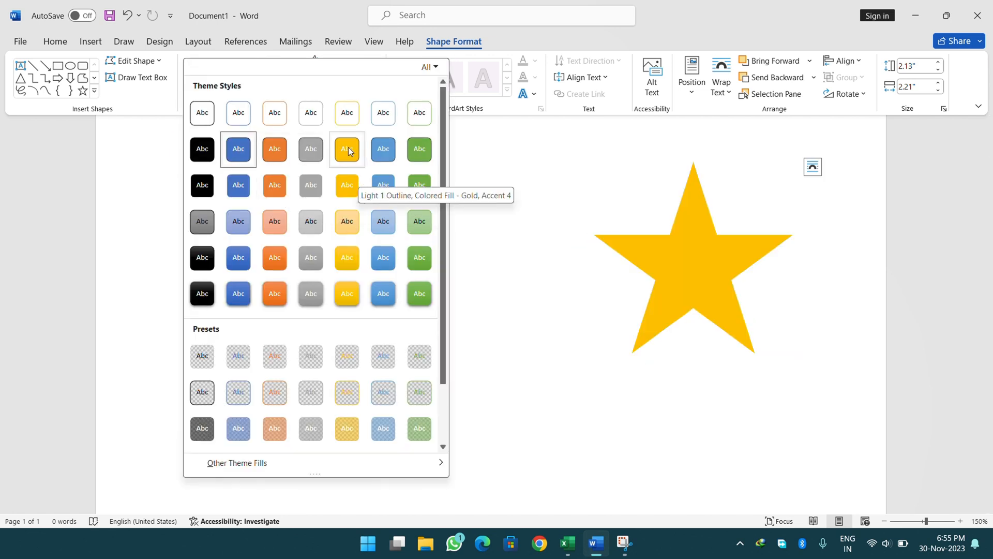
{"action": "left_click", "coordinate": [280, 2]}
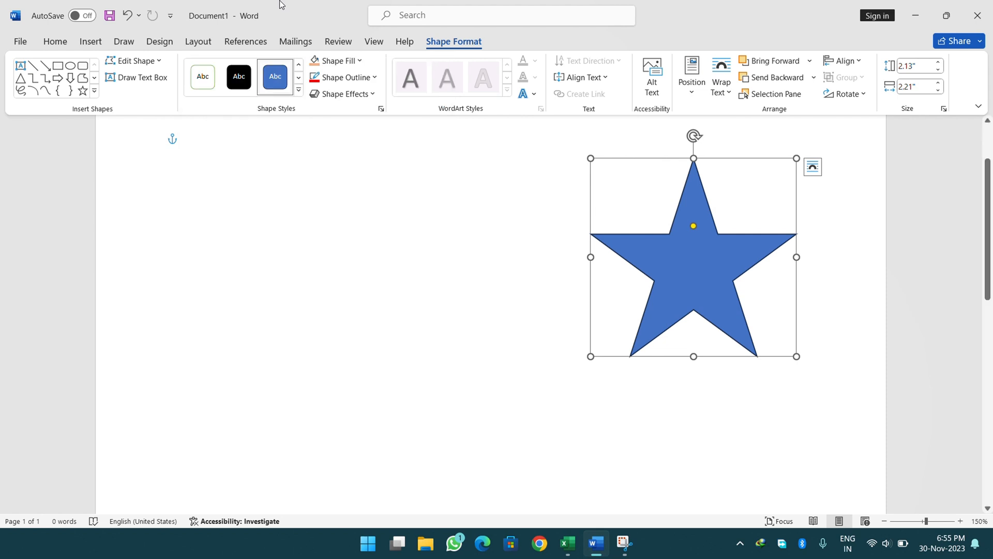
{"action": "left_click", "coordinate": [336, 61]}
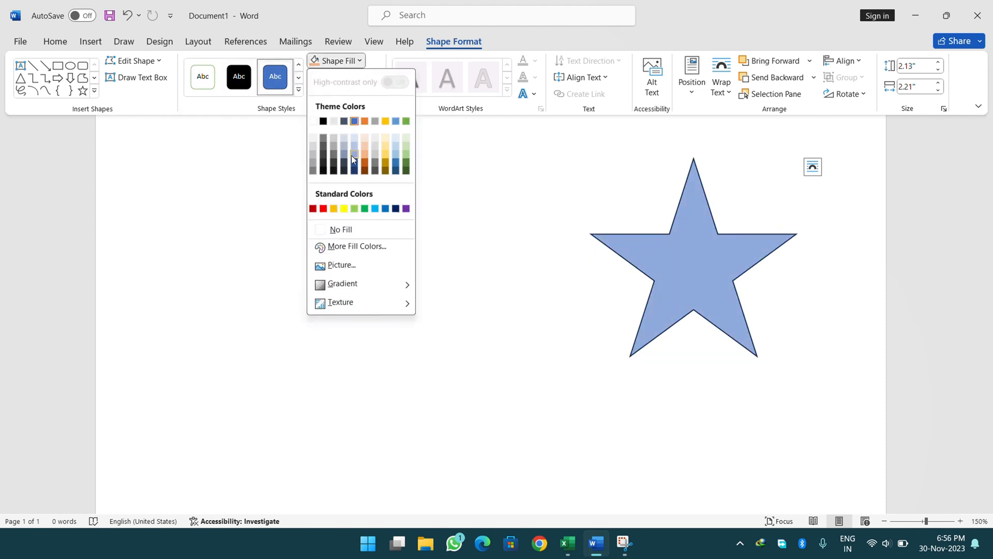
{"action": "left_click", "coordinate": [340, 28]}
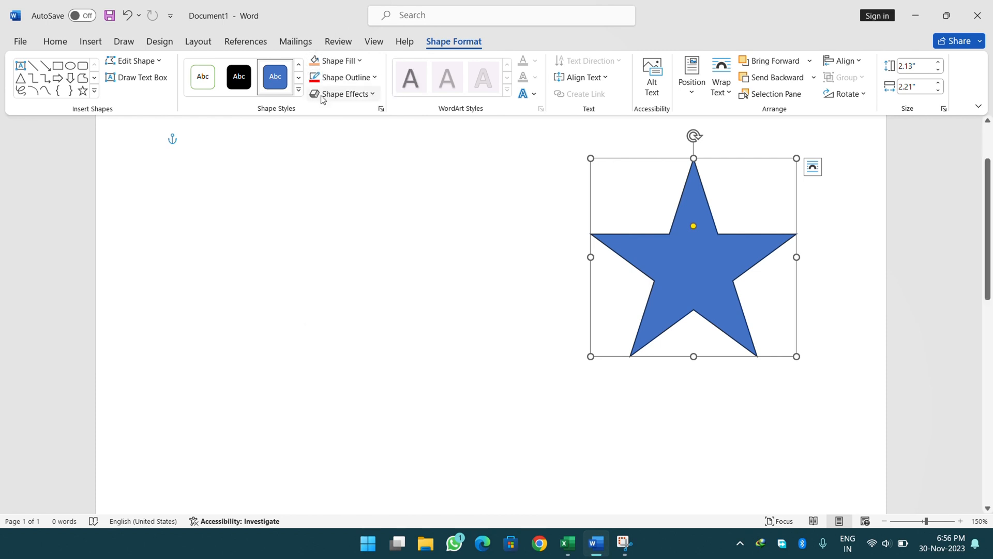
Set the star's outline weight to 6 pt
{"action": "left_click", "coordinate": [344, 77]}
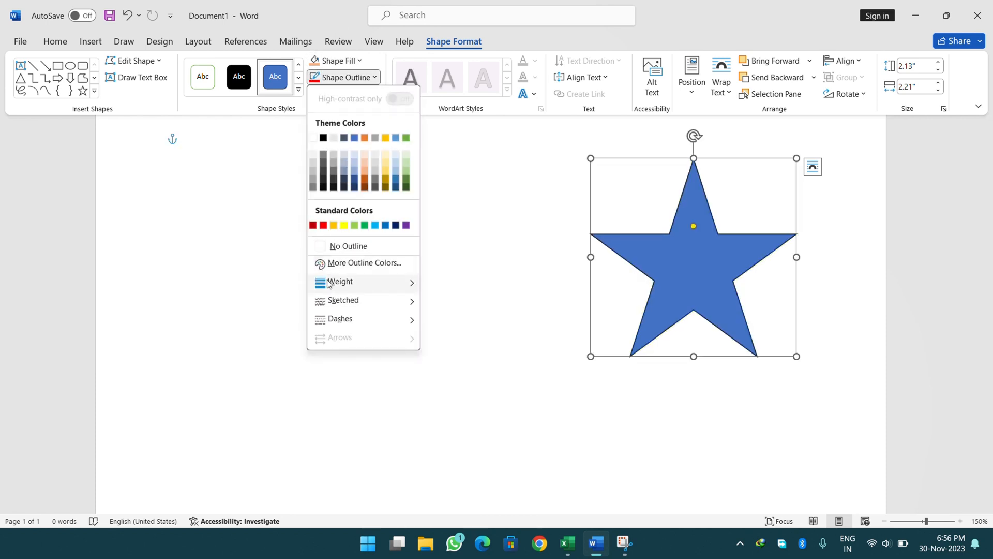
{"action": "mouse_move", "coordinate": [396, 282]}
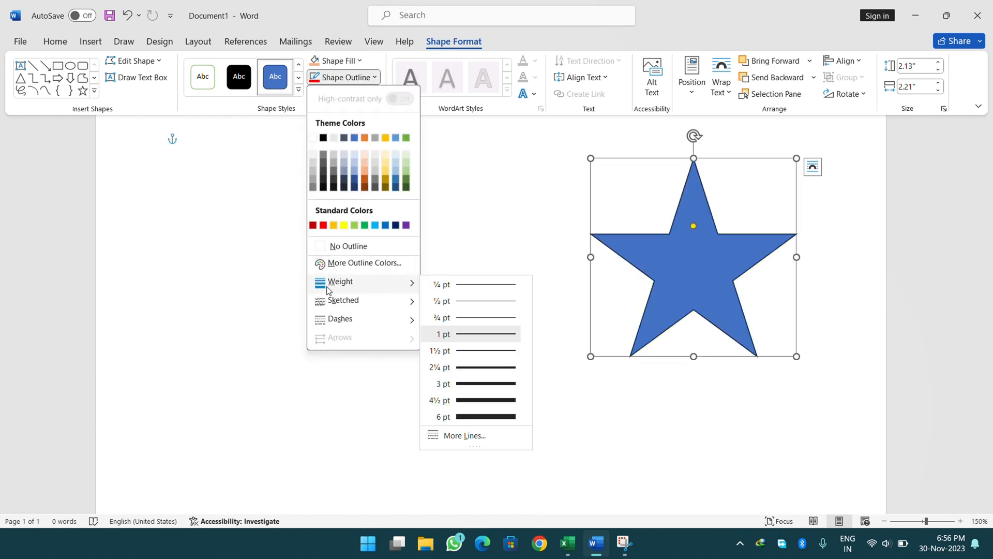
{"action": "left_click", "coordinate": [472, 416]}
{"action": "left_click", "coordinate": [345, 80]}
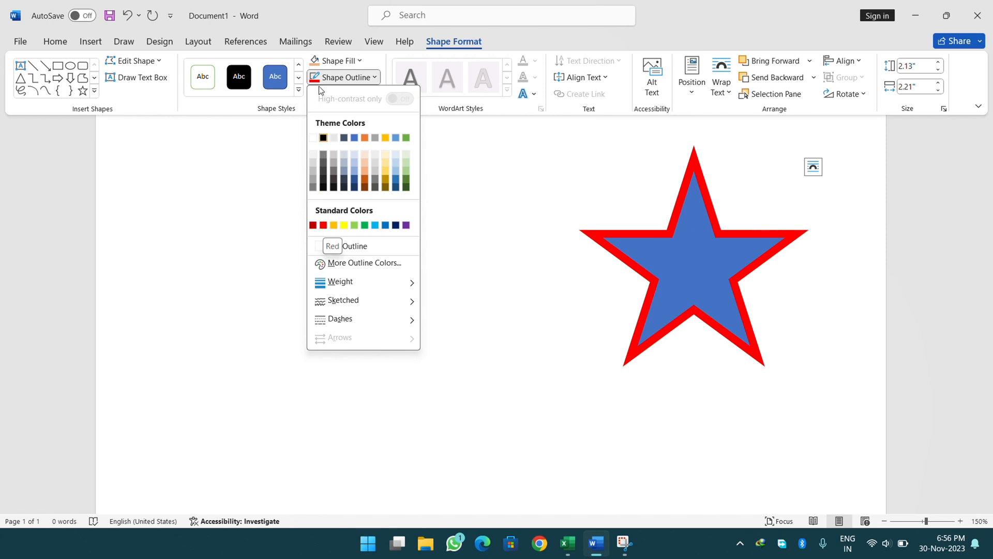
{"action": "left_click", "coordinate": [321, 31]}
Apply the first bevel effect of the third preset row to the star and deselect it
{"action": "left_click", "coordinate": [342, 94]}
{"action": "mouse_move", "coordinate": [336, 256]}
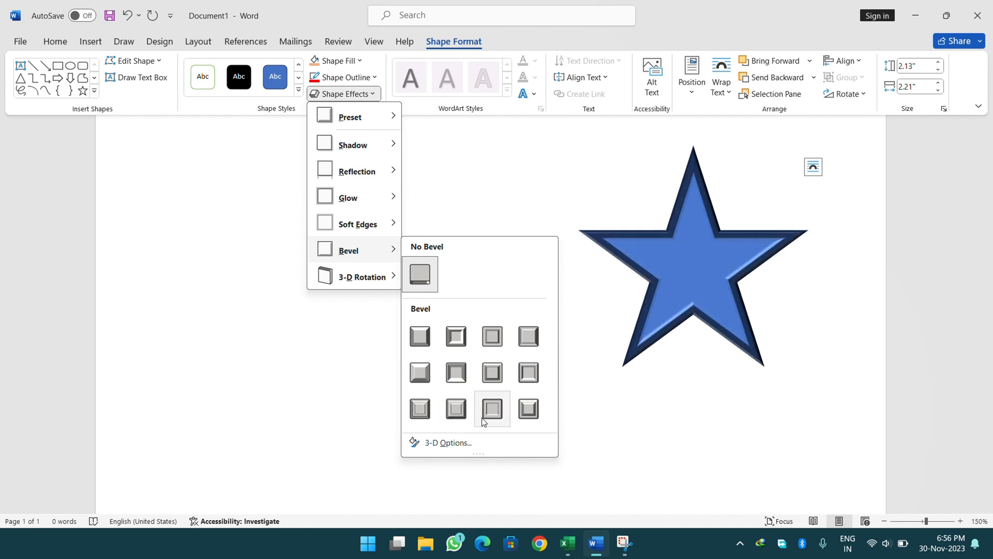
{"action": "left_click", "coordinate": [429, 410]}
{"action": "left_click", "coordinate": [554, 372]}
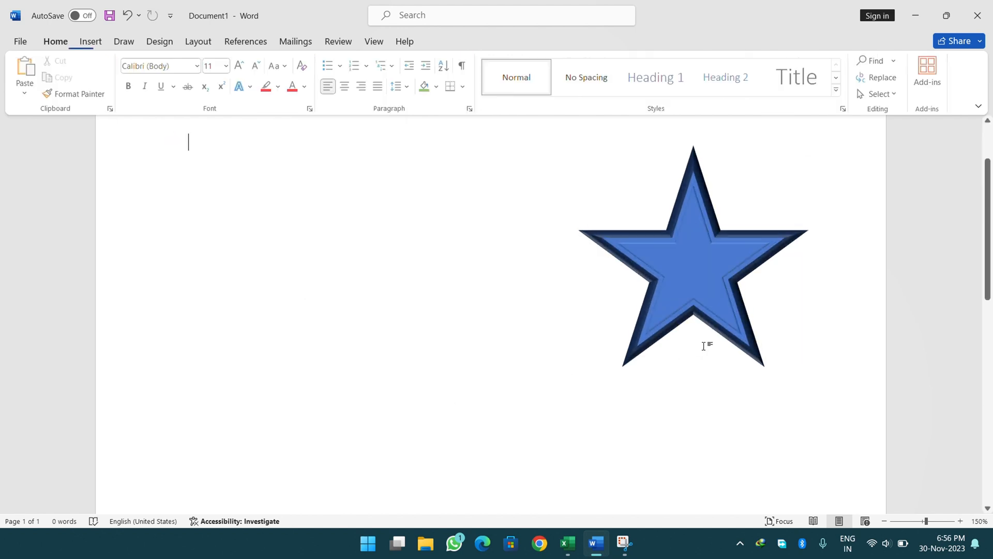
Delete the beveled star from the page
{"action": "left_click", "coordinate": [731, 297]}
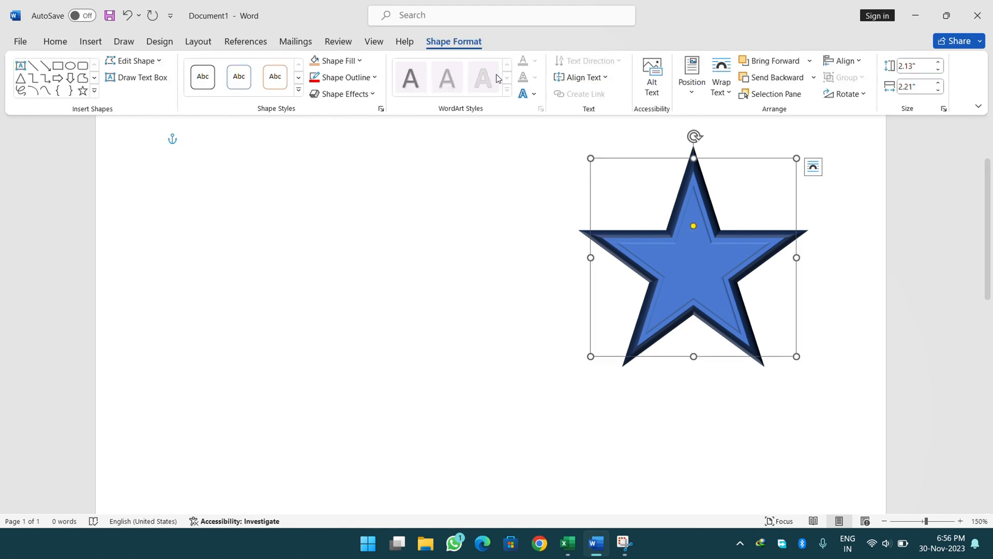
{"action": "key", "text": "Delete"}
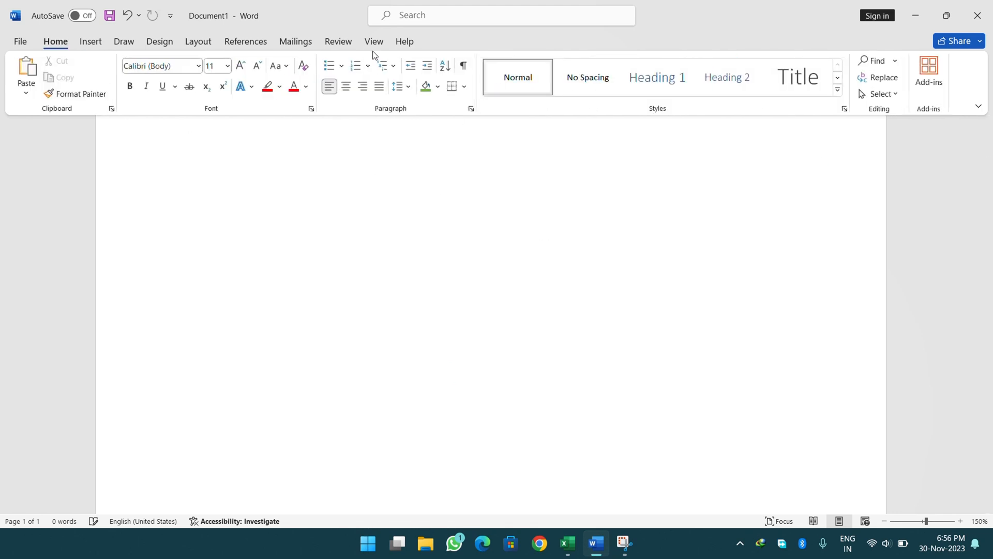
{"action": "left_click", "coordinate": [83, 48]}
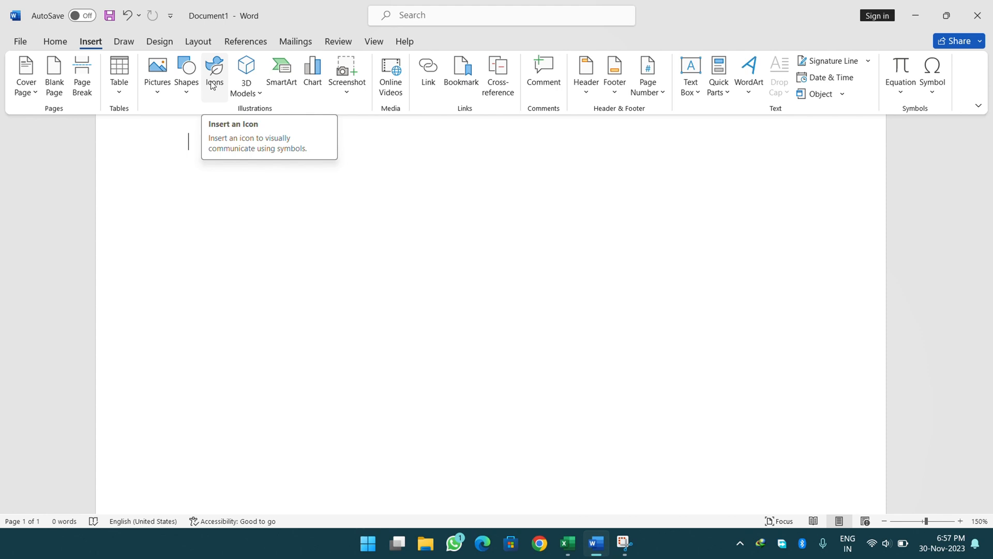
{"action": "left_click", "coordinate": [425, 19]}
{"action": "left_click", "coordinate": [392, 187]}
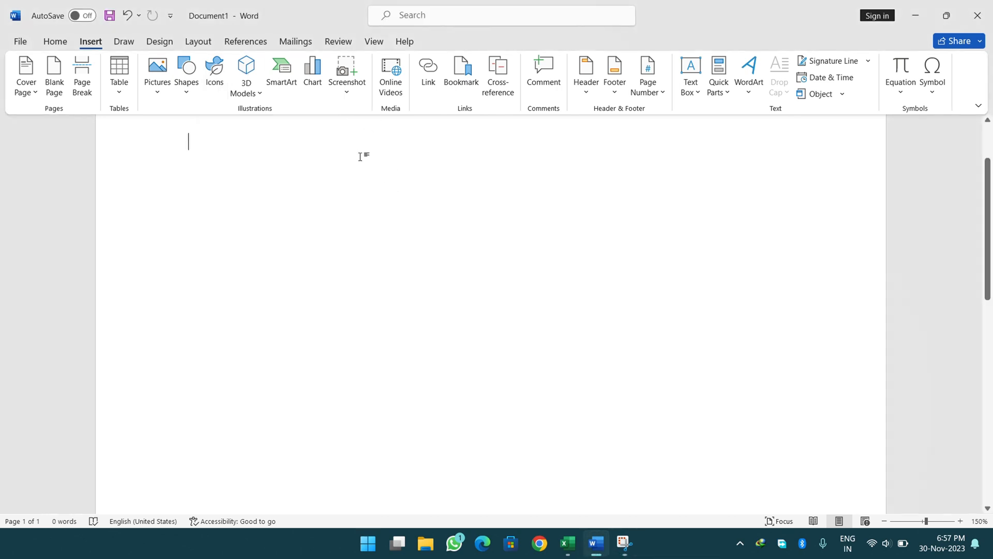
{"action": "left_click", "coordinate": [247, 95]}
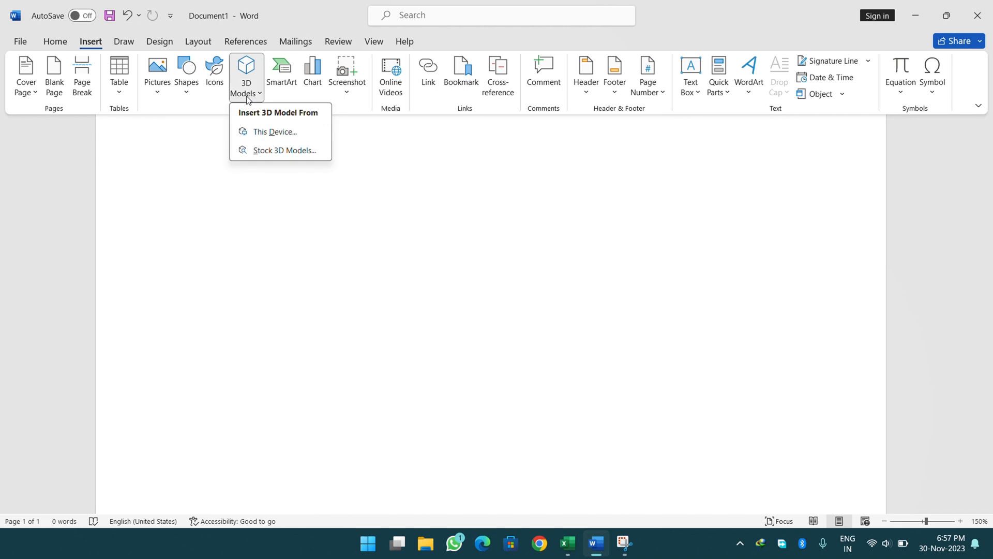
{"action": "left_click", "coordinate": [211, 125]}
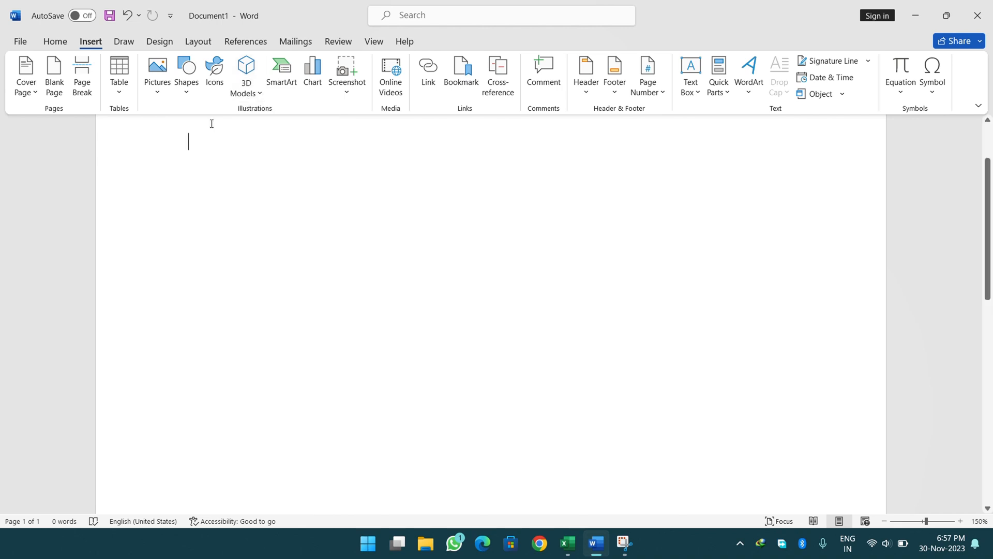
Insert a Continuous Picture List SmartArt graphic into the document
{"action": "left_click", "coordinate": [295, 90]}
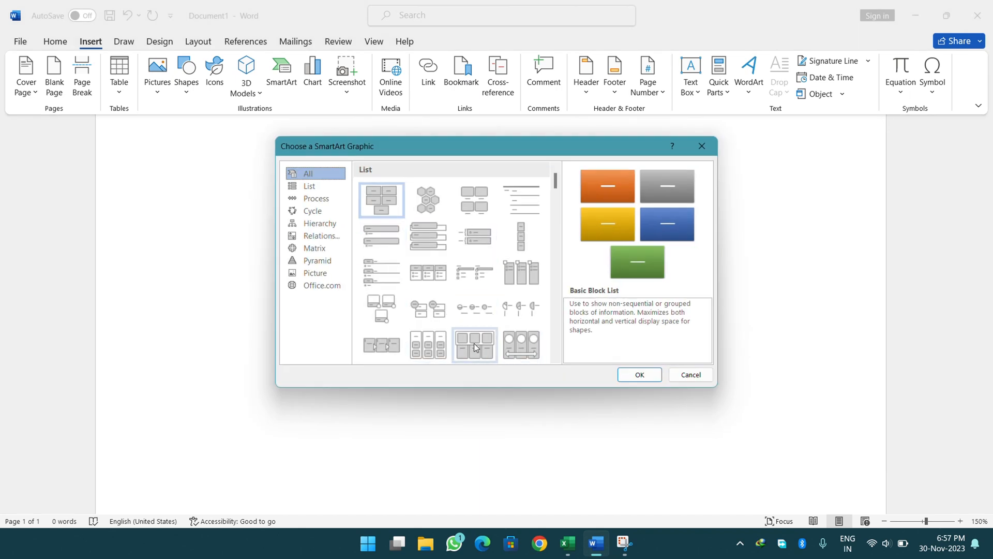
{"action": "left_click", "coordinate": [511, 340]}
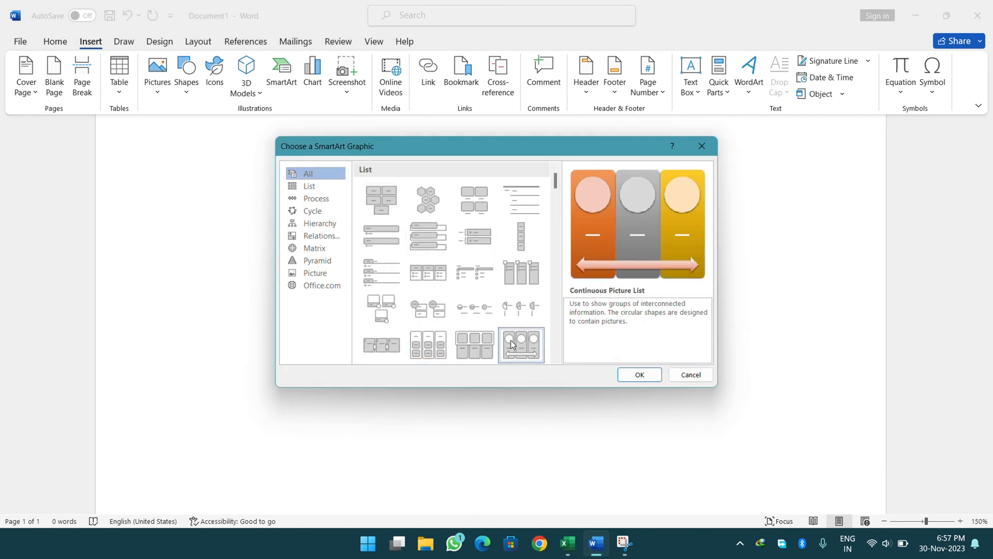
{"action": "left_click", "coordinate": [638, 374]}
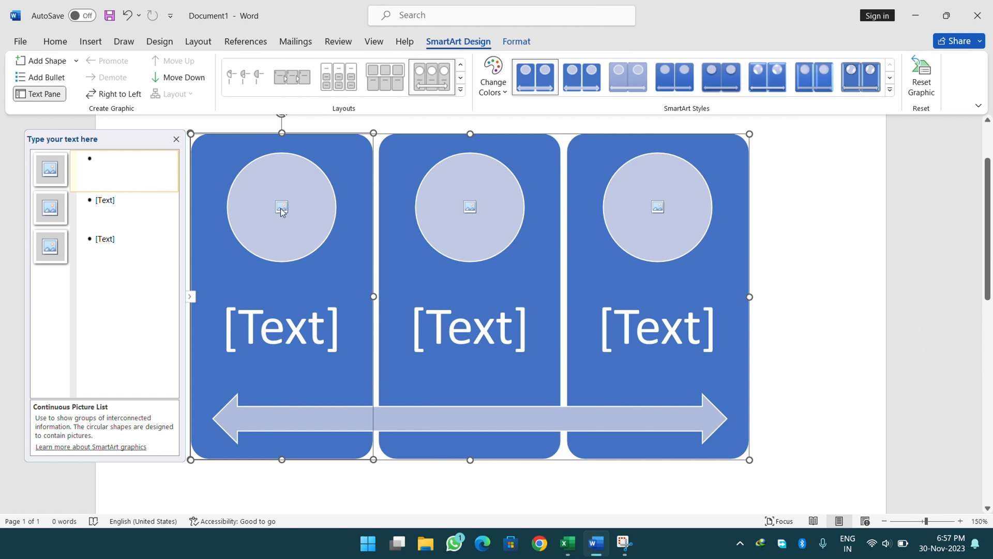
Fill the SmartArt's first picture circle with 3d-white-house-near-lake-gikp38stp3lcaepu.jpg from the Desktop Wallpaper folder
{"action": "left_click", "coordinate": [281, 207]}
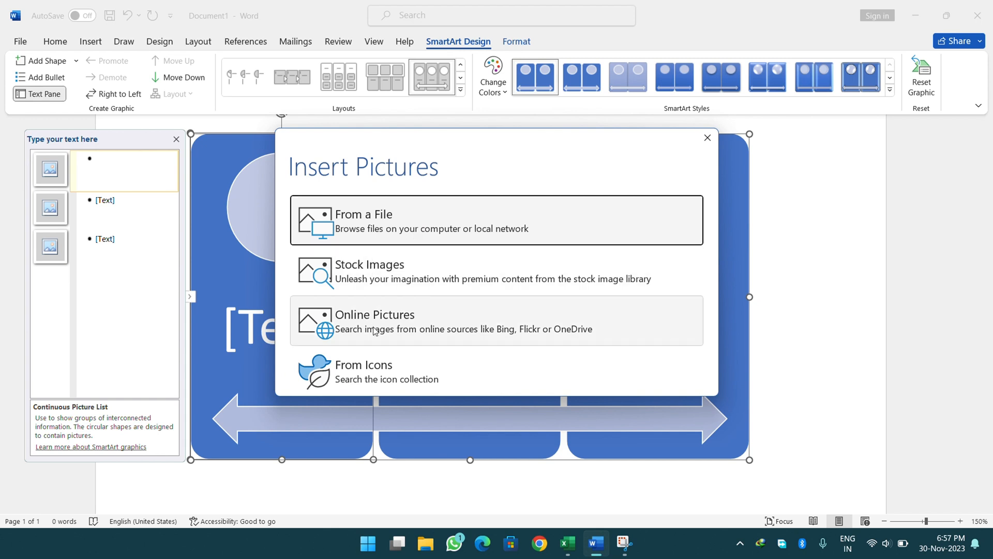
{"action": "left_click", "coordinate": [402, 217]}
{"action": "left_click", "coordinate": [241, 154]}
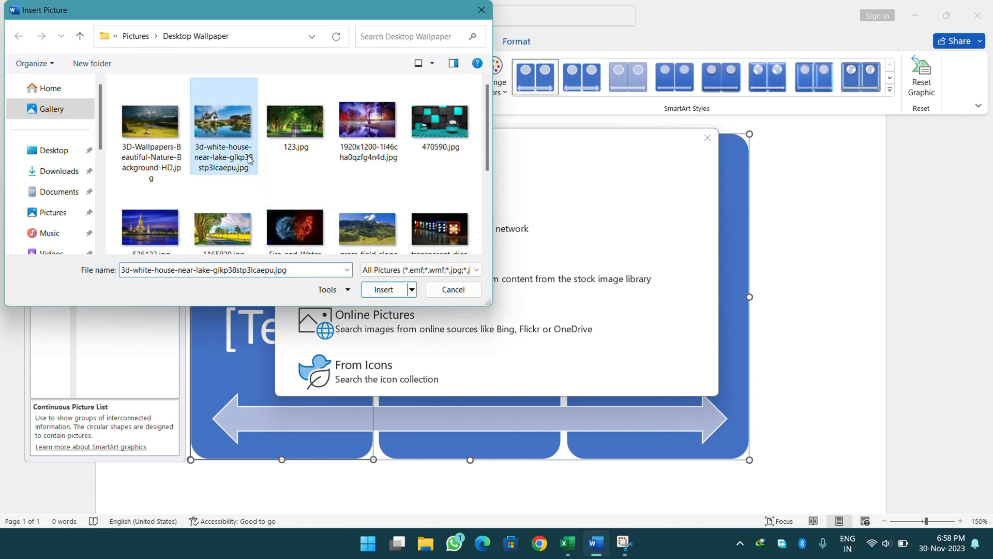
{"action": "left_click", "coordinate": [382, 290]}
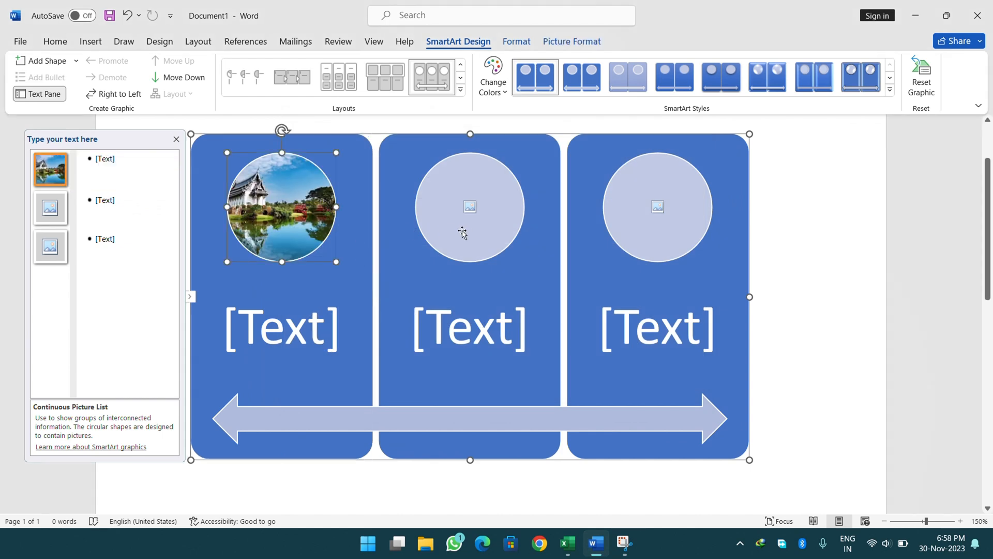
Fill the SmartArt's second picture circle with the transparent-dice-dices-gambling wallpaper image from the Desktop Wallpaper folder
{"action": "left_click", "coordinate": [471, 210]}
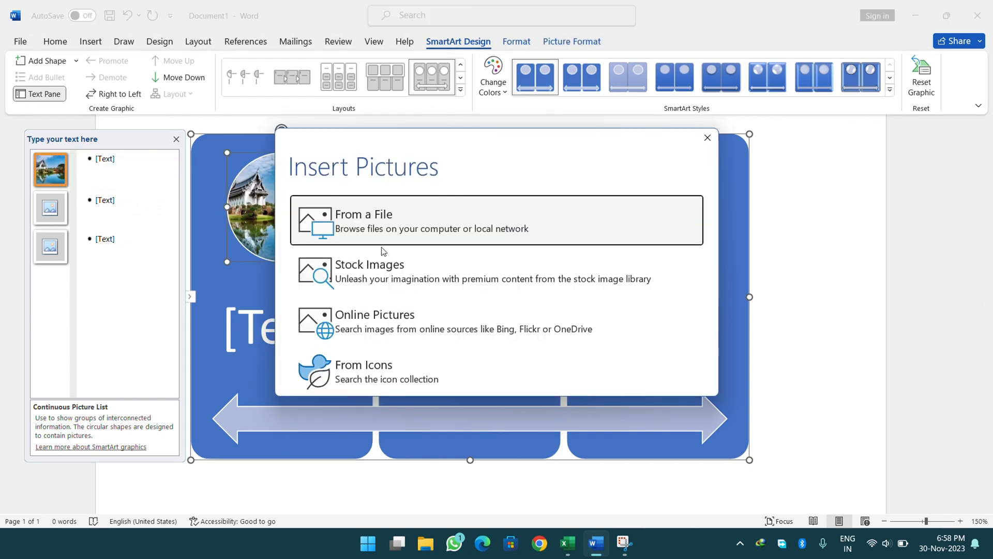
{"action": "left_click", "coordinate": [381, 224]}
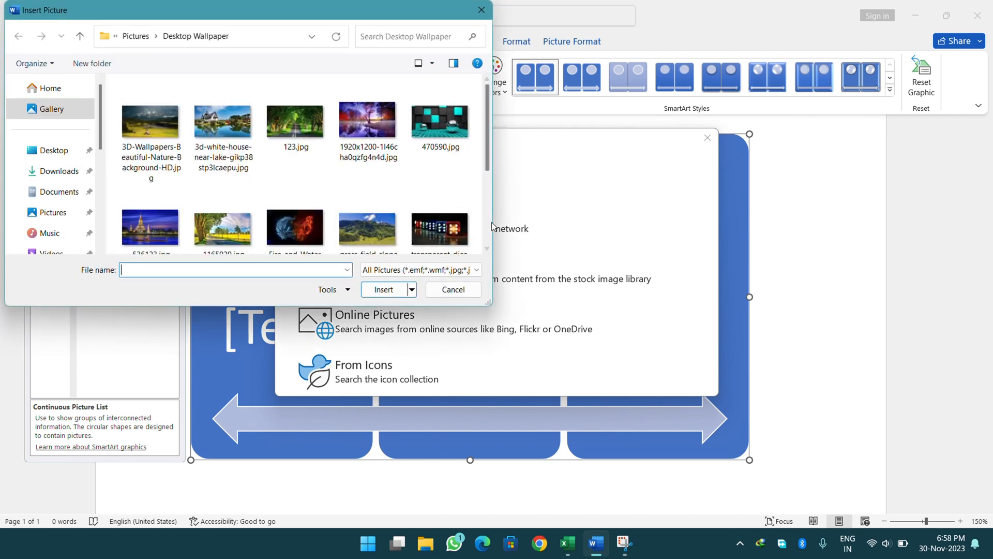
{"action": "left_click", "coordinate": [437, 231]}
{"action": "left_click", "coordinate": [383, 290]}
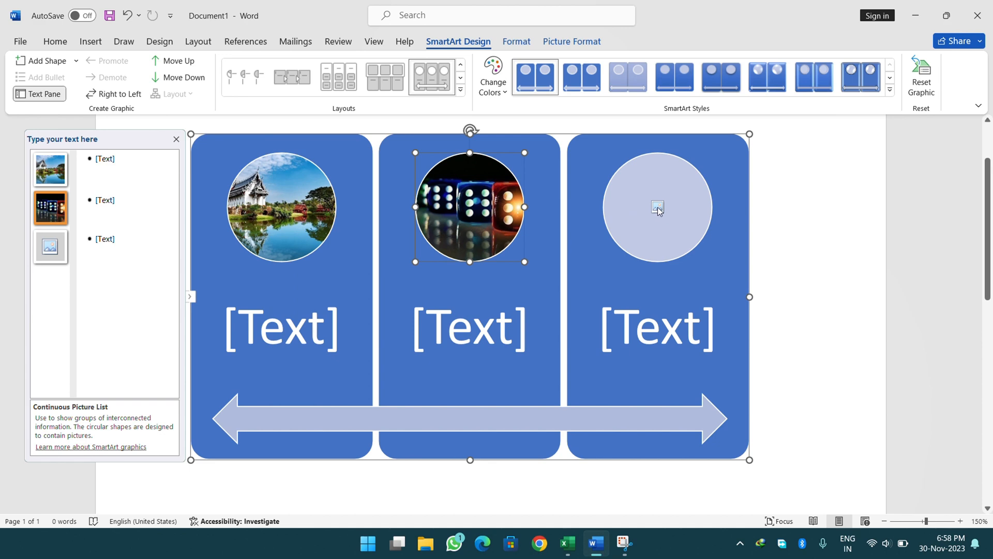
Fill the SmartArt's third picture circle with the grass_field_slope mountain valley image from the Desktop Wallpaper folder
{"action": "left_click", "coordinate": [658, 207]}
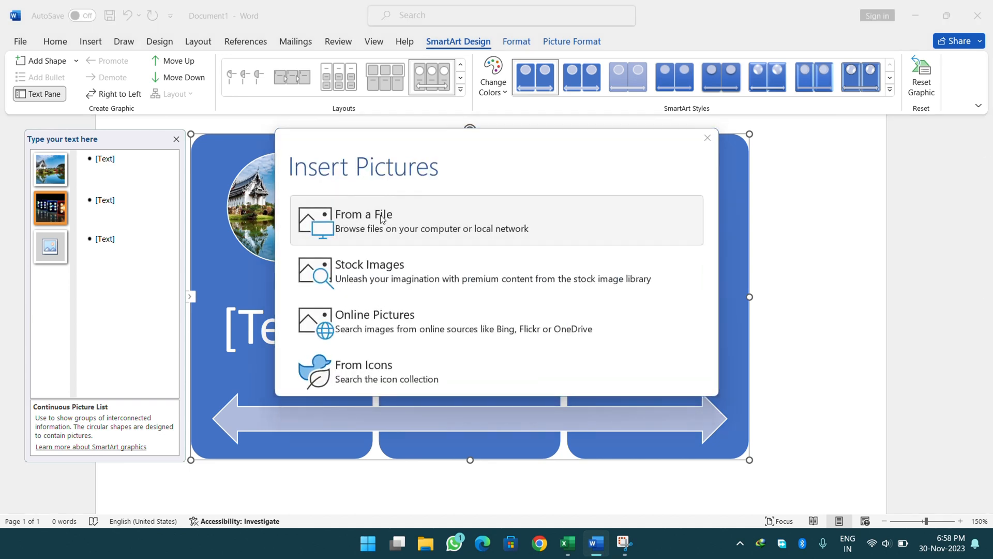
{"action": "left_click", "coordinate": [381, 219]}
{"action": "scroll", "coordinate": [381, 219], "scroll_direction": "down", "scroll_amount": 2}
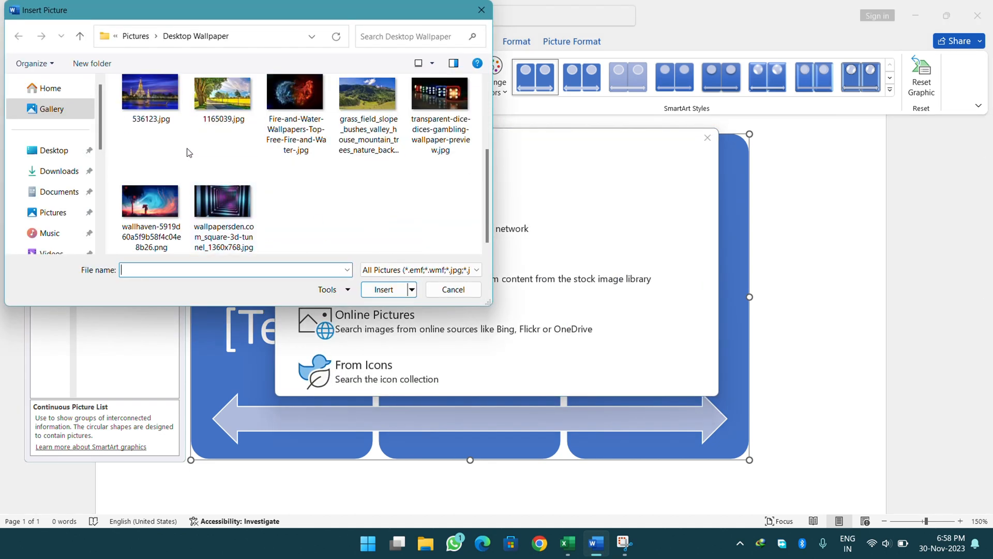
{"action": "left_click", "coordinate": [354, 109]}
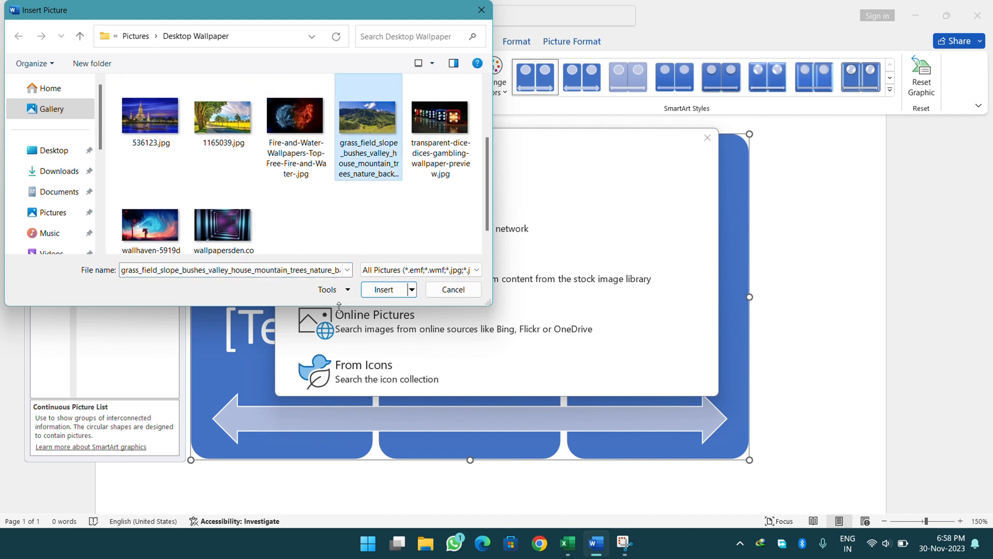
{"action": "left_click", "coordinate": [387, 294]}
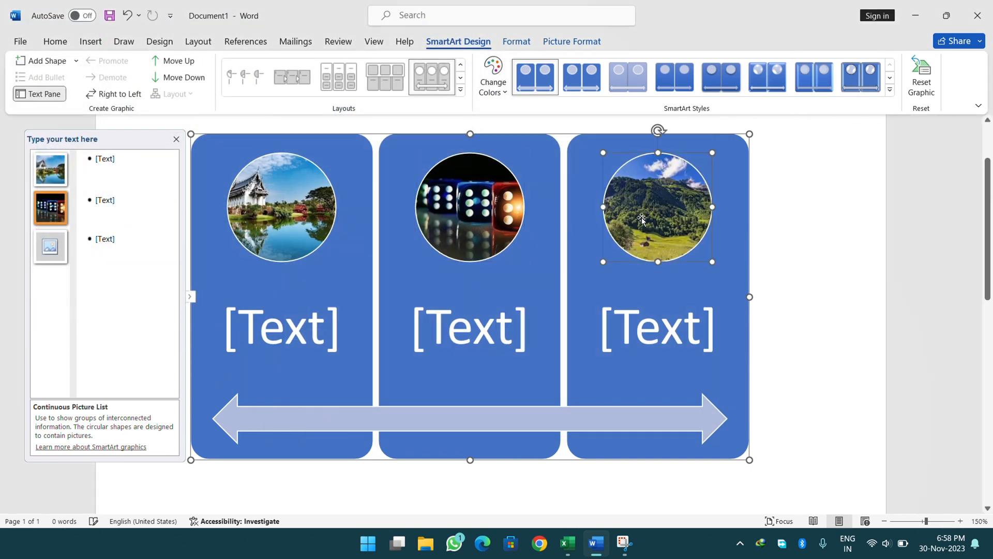
Caption the three SmartArt panels "White house", "dice" and "nature", in that order
{"action": "left_click", "coordinate": [324, 321]}
{"action": "type", "text": "White house"}
{"action": "left_click", "coordinate": [444, 316]}
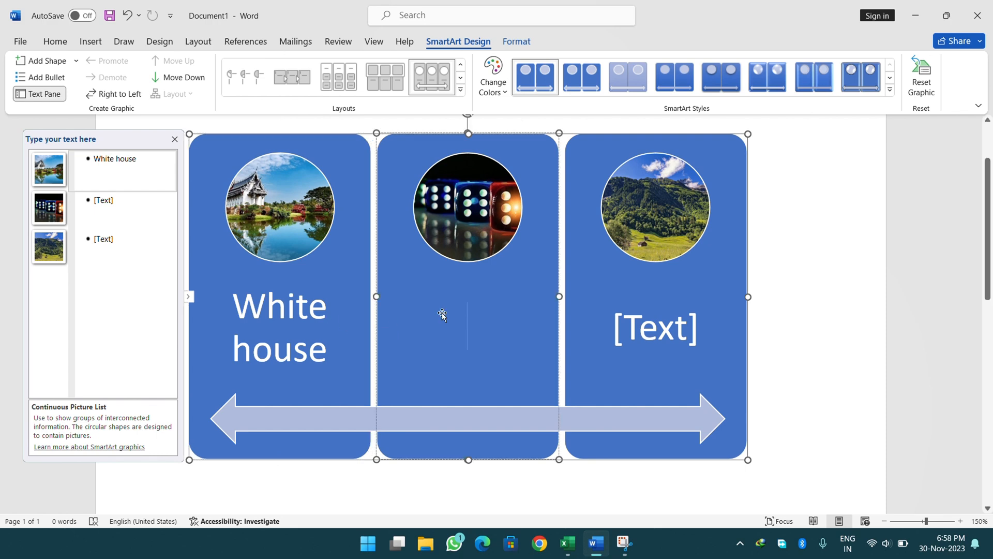
{"action": "type", "text": "dice"}
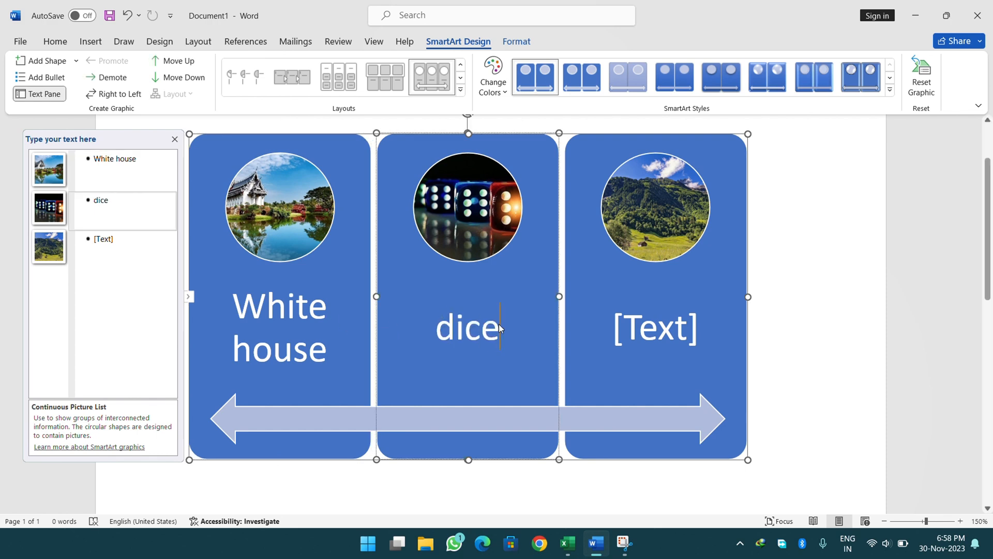
{"action": "left_click", "coordinate": [669, 329]}
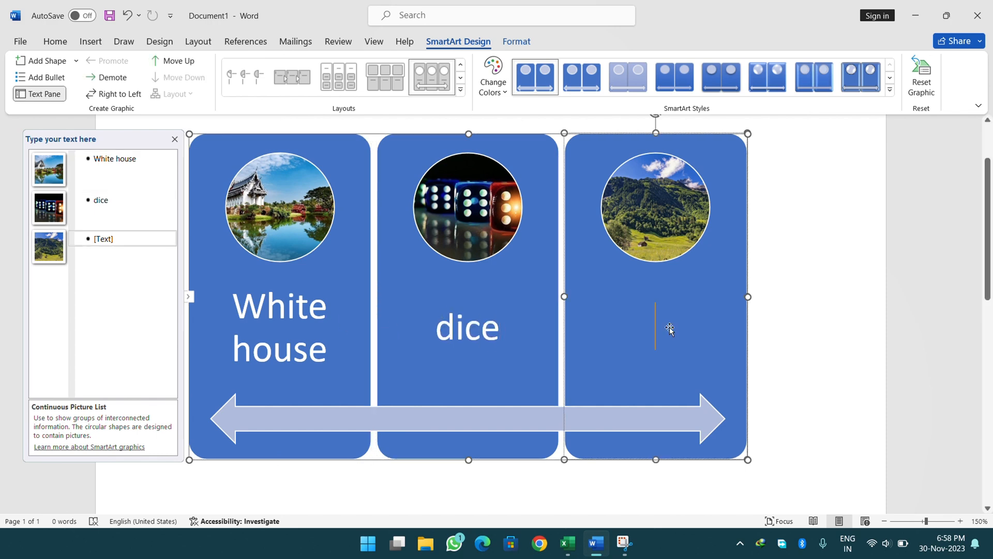
{"action": "type", "text": "nat"}
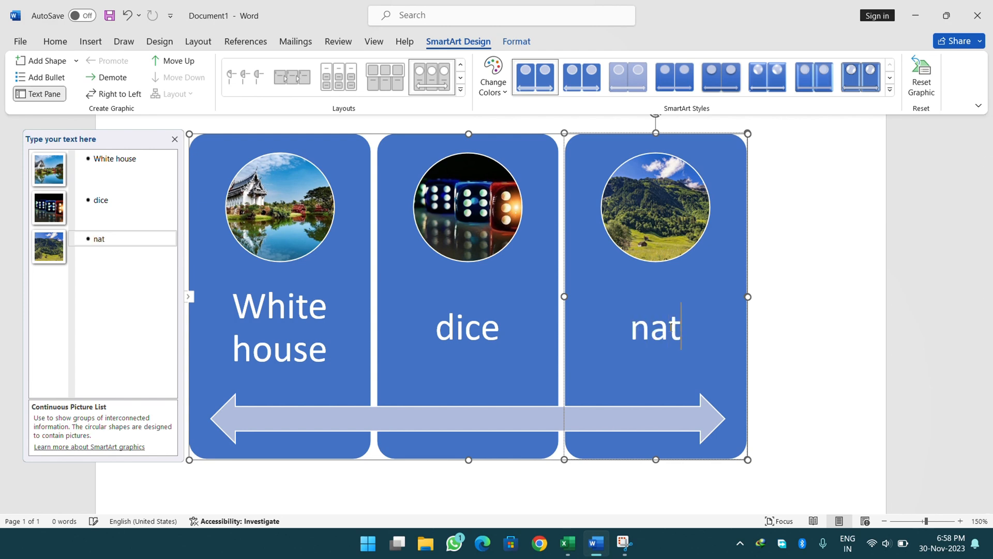
{"action": "type", "text": "ure"}
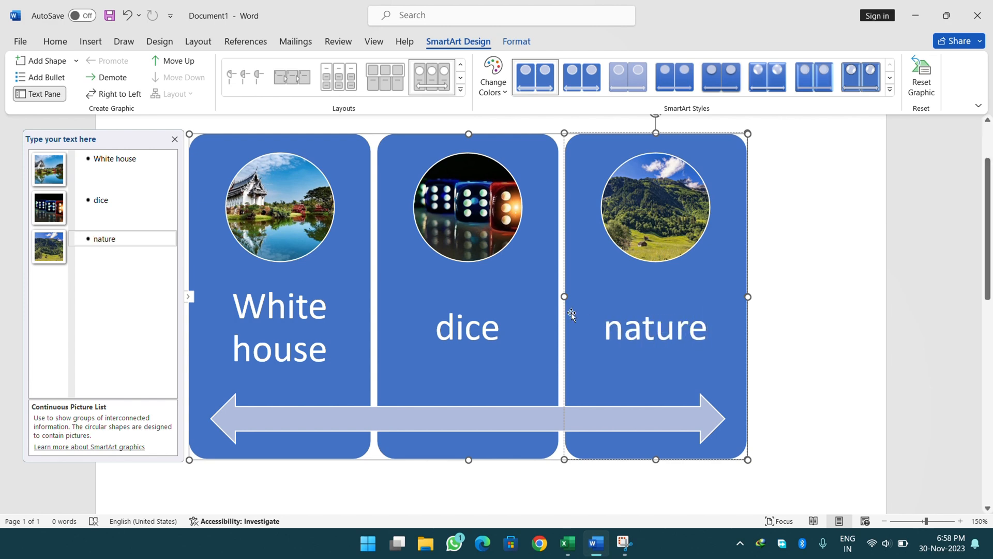
Fill the SmartArt's middle "dice" panel with light orange from the theme colors
{"action": "left_click", "coordinate": [516, 41]}
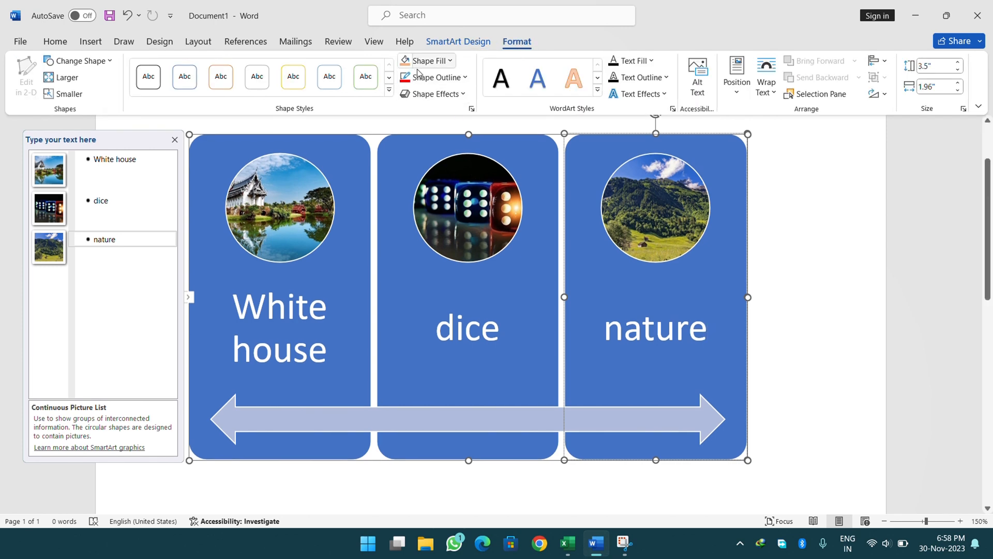
{"action": "left_click", "coordinate": [402, 280]}
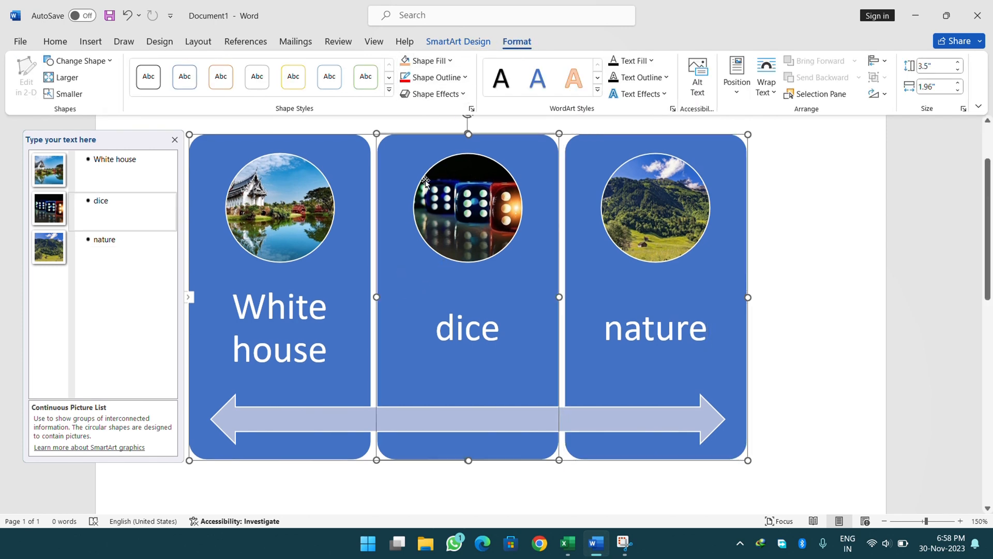
{"action": "left_click", "coordinate": [448, 60]}
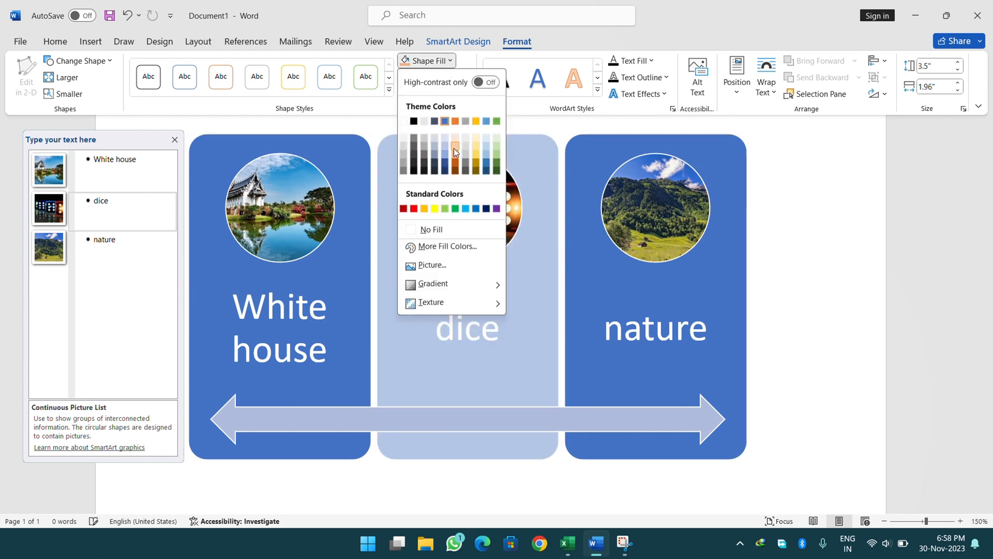
{"action": "left_click", "coordinate": [454, 155]}
{"action": "left_click", "coordinate": [337, 251]}
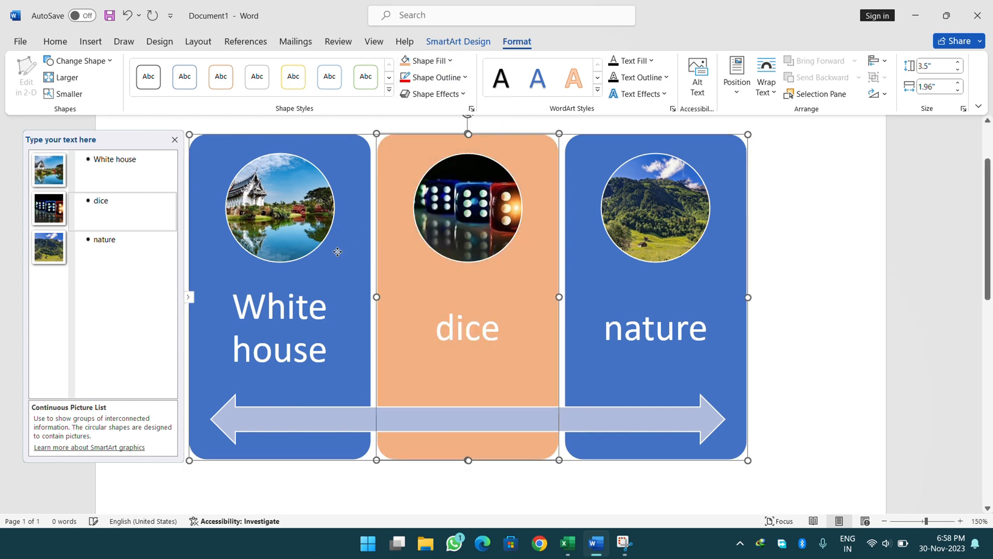
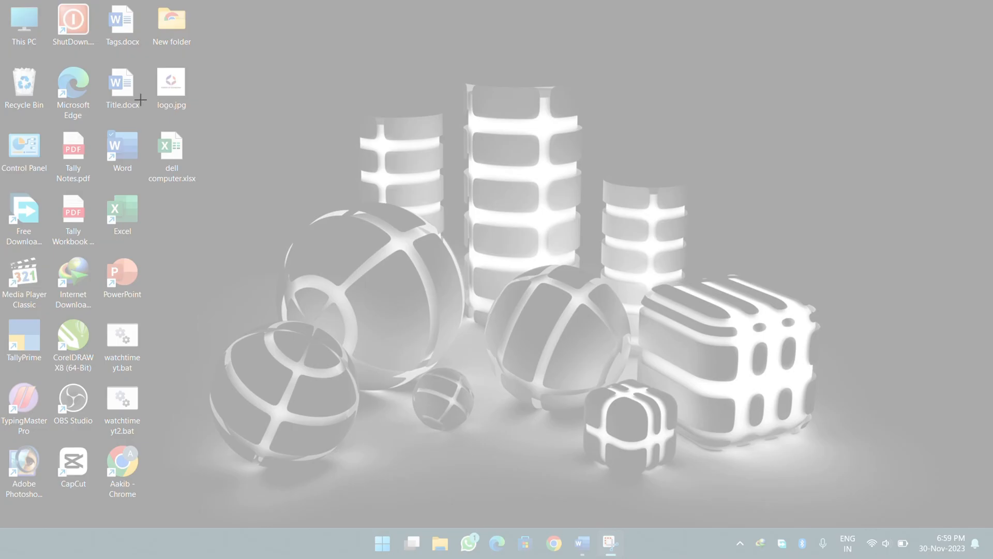
Insert a screen clipping covering most of the desktop wallpaper, and delete the clipping from the document
{"action": "left_click_drag", "start_coordinate": [215, 0], "coordinate": [833, 504]}
{"action": "scroll", "coordinate": [559, 315], "scroll_direction": "down", "scroll_amount": 3}
{"action": "scroll", "coordinate": [559, 315], "scroll_direction": "up", "scroll_amount": 3}
{"action": "key", "text": "Delete"}
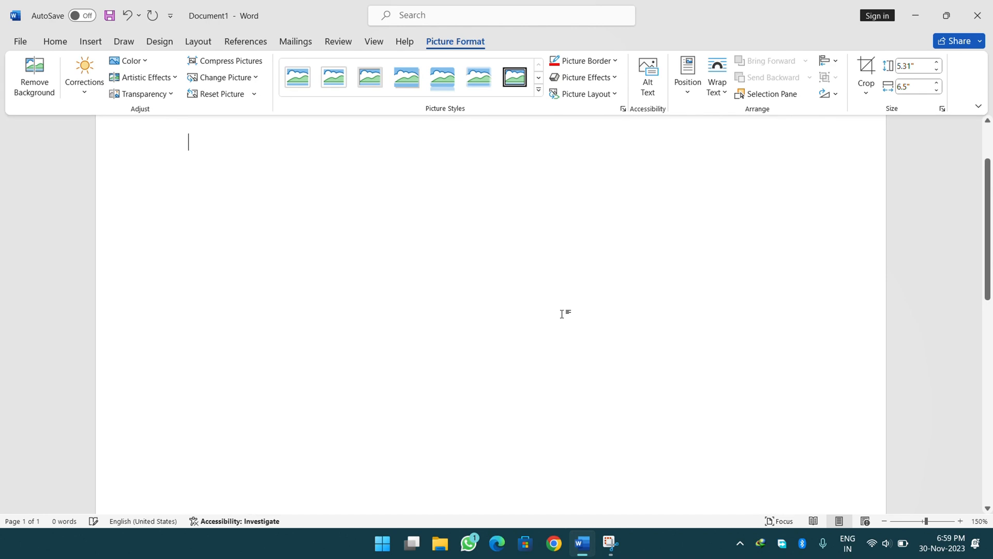
Open dell computer.xlsx from the desktop in Excel, maximize its window and dismiss the licence notice
{"action": "left_click", "coordinate": [916, 15]}
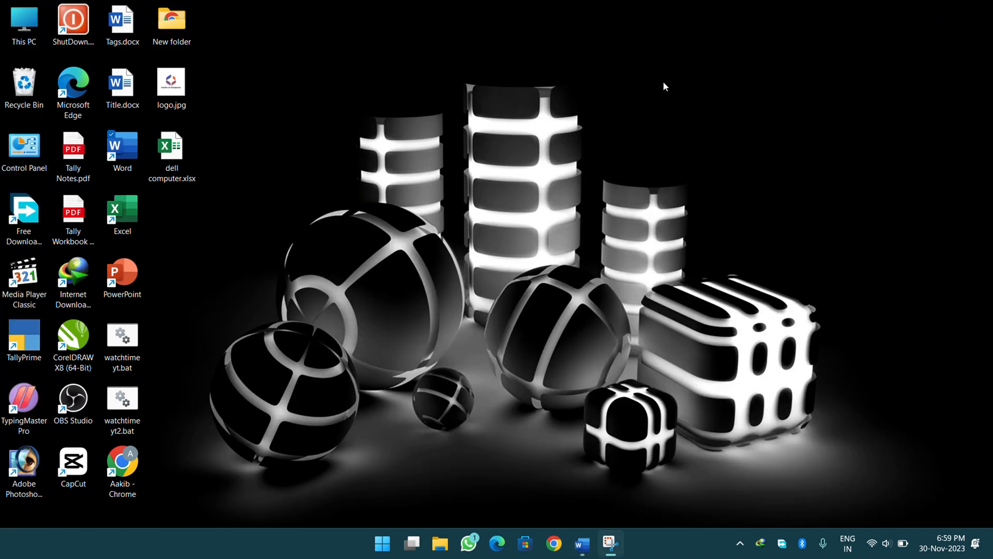
{"action": "double_click", "coordinate": [175, 178]}
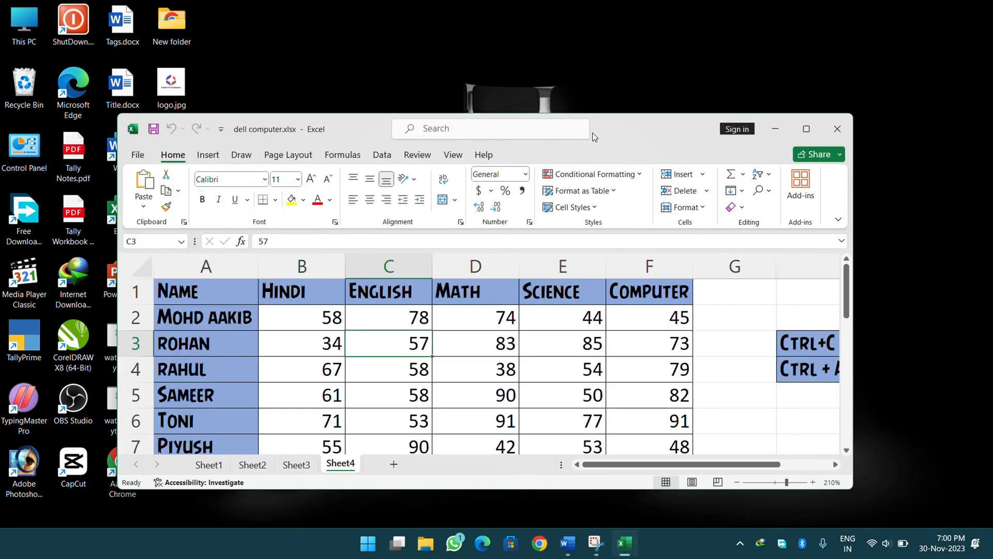
{"action": "double_click", "coordinate": [629, 123]}
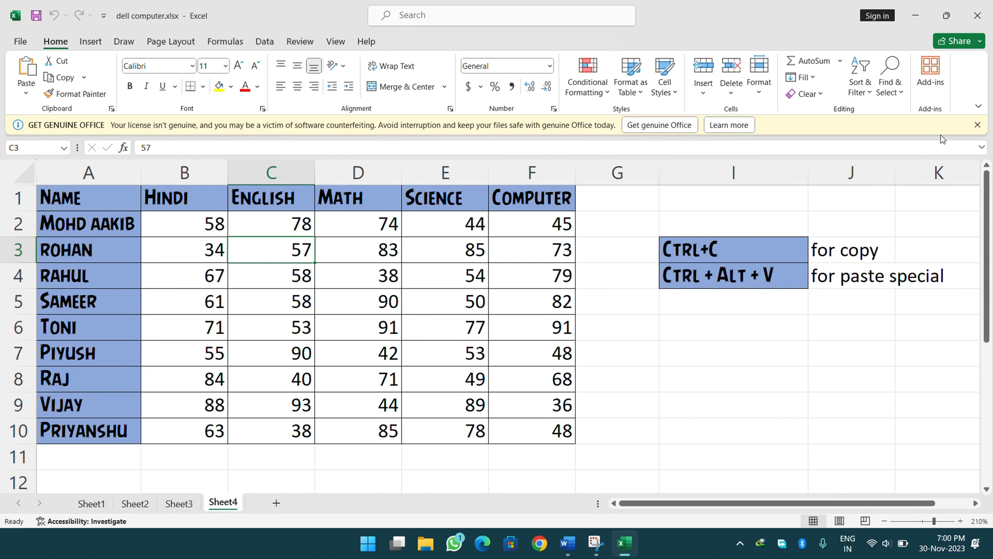
{"action": "left_click", "coordinate": [977, 124]}
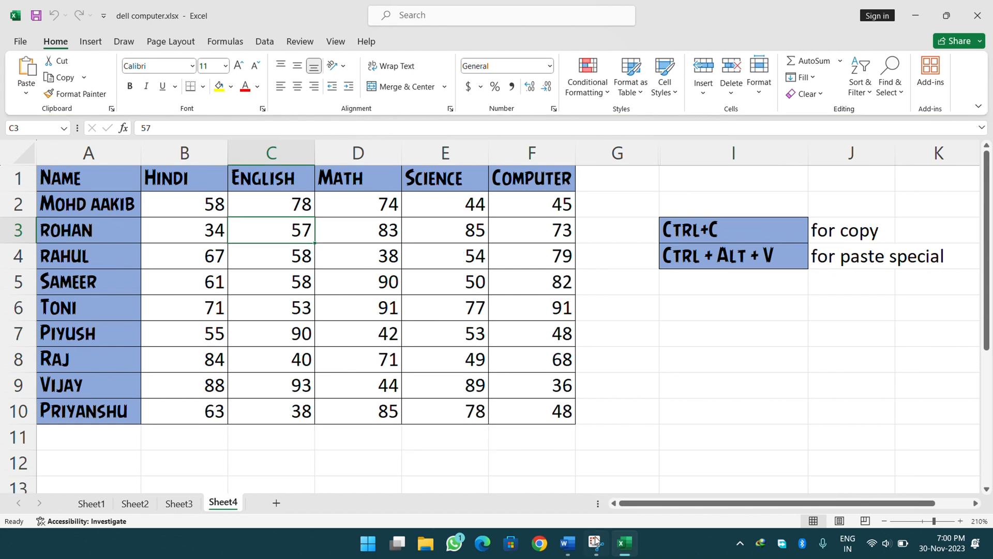
Switch back to the Word document and insert a screenshot of the open Excel window
{"action": "left_click", "coordinate": [568, 542]}
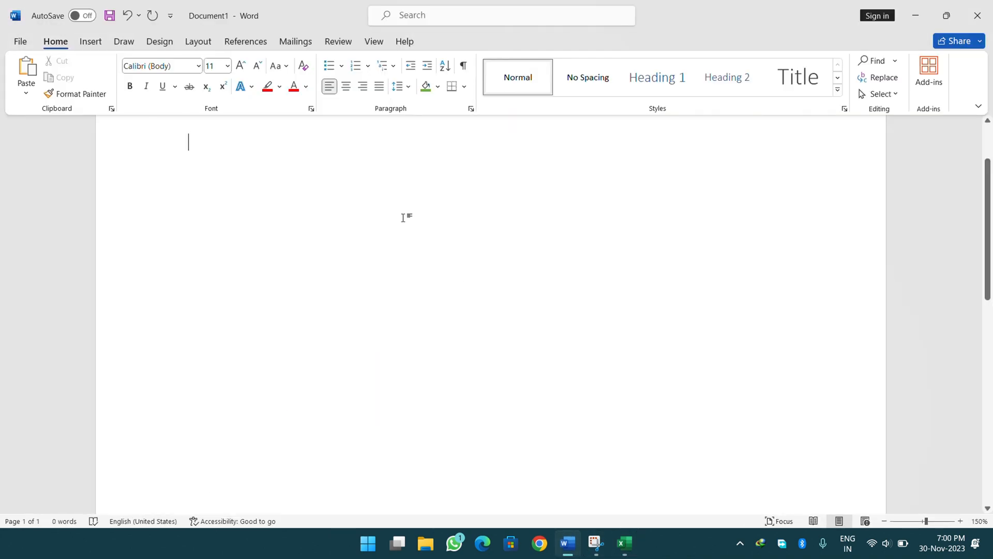
{"action": "left_click", "coordinate": [91, 41]}
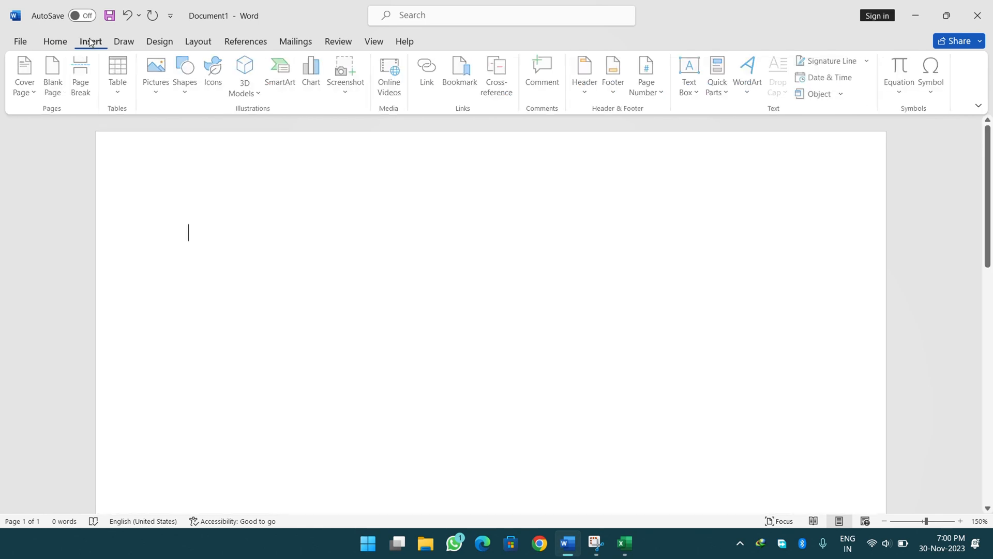
{"action": "left_click", "coordinate": [350, 92]}
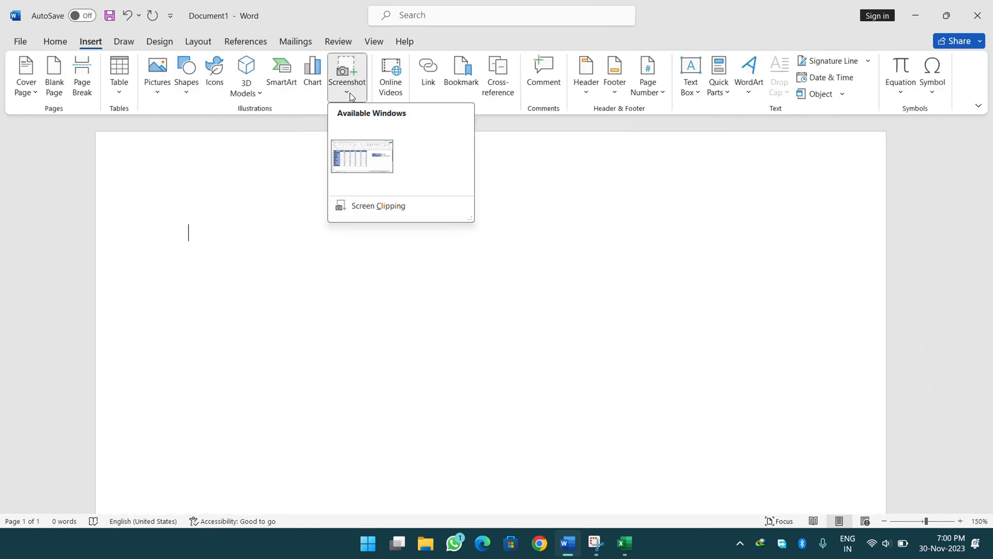
{"action": "left_click", "coordinate": [362, 157]}
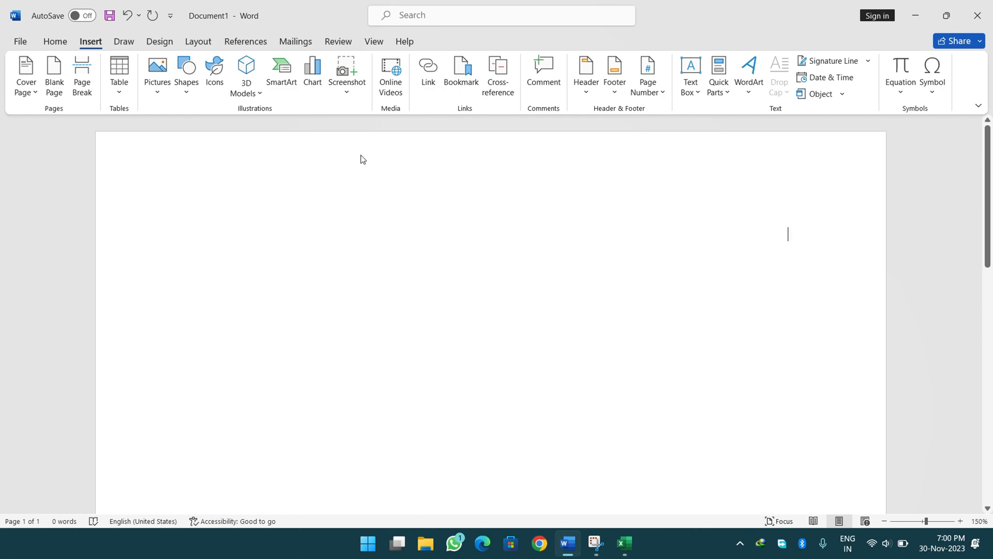
{"action": "scroll", "coordinate": [269, 211], "scroll_direction": "down", "scroll_amount": 3}
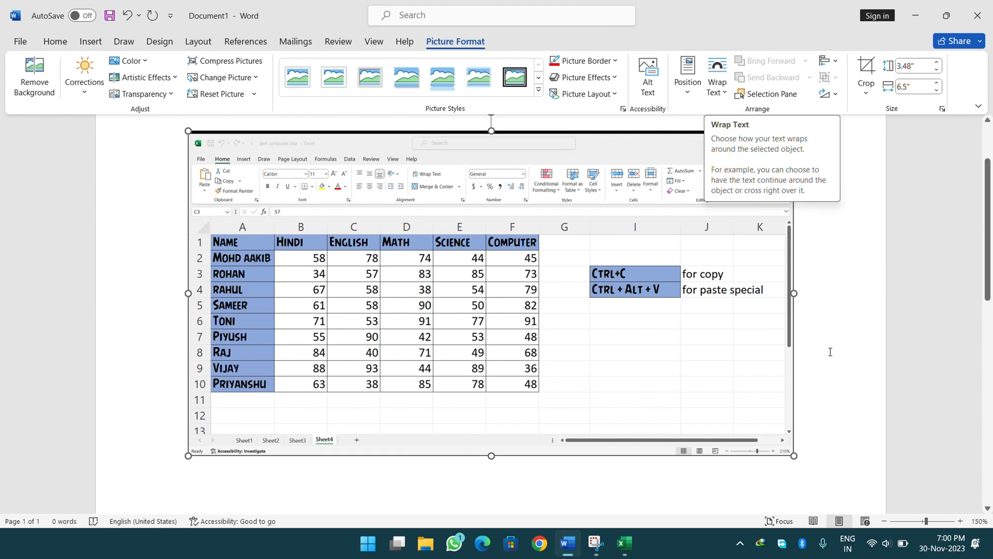
Change the screenshot's text wrapping so it can be placed freely, and move it slightly down and to the right
{"action": "left_click", "coordinate": [717, 83]}
{"action": "left_click", "coordinate": [739, 222]}
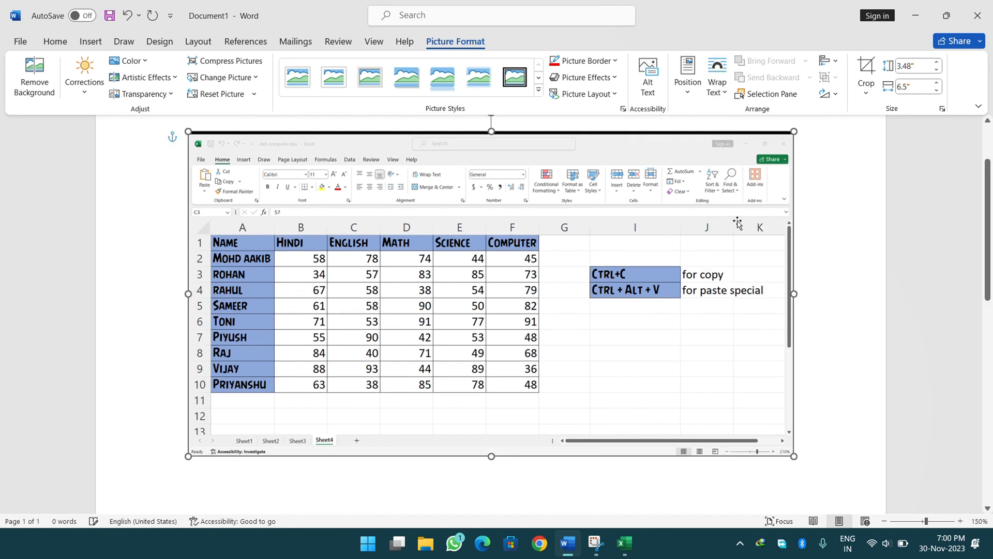
{"action": "left_click_drag", "start_coordinate": [746, 185], "coordinate": [771, 211]}
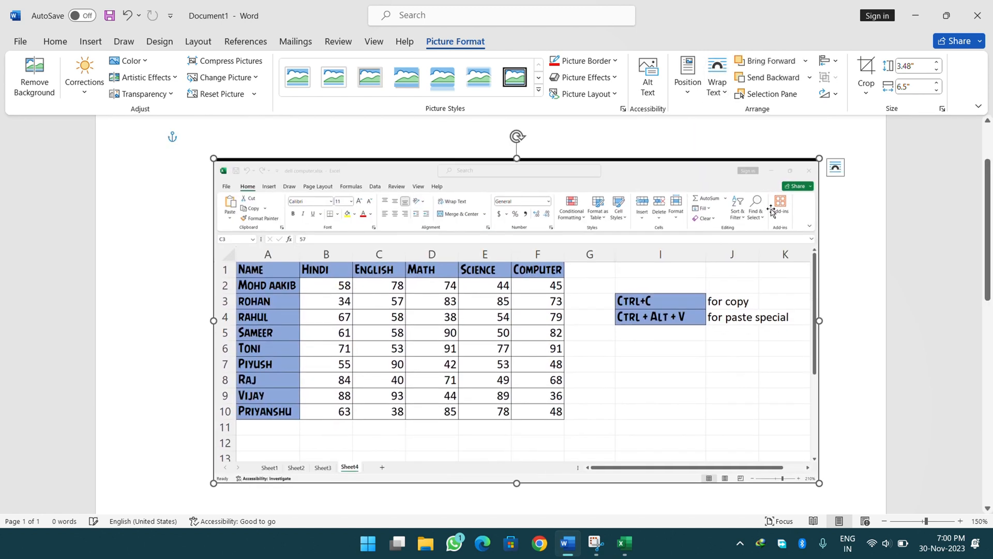
Crop the screenshot to the marks table, about 2.01" high by 3.69" wide, and move it to the page's upper-right area
{"action": "left_click", "coordinate": [871, 87]}
{"action": "left_click", "coordinate": [879, 113]}
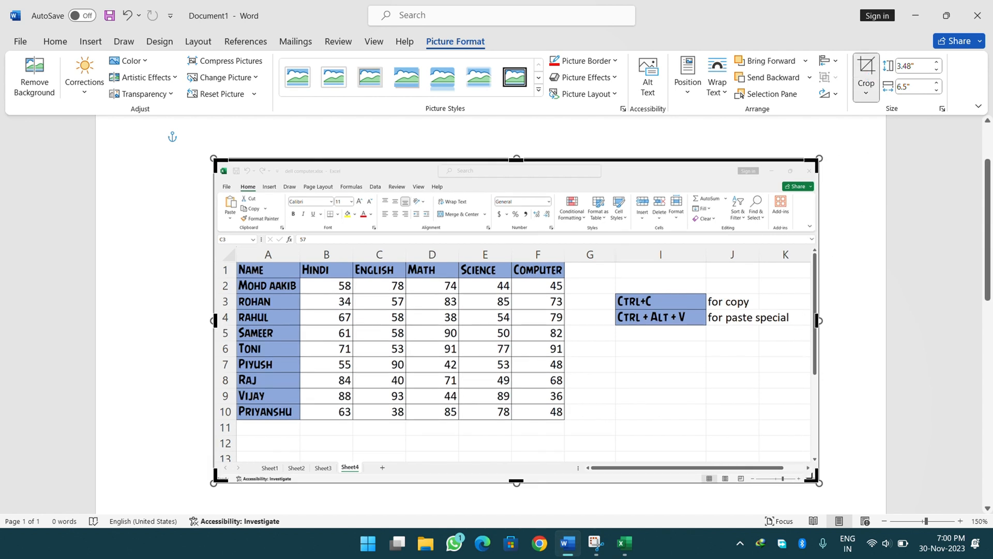
{"action": "left_click_drag", "start_coordinate": [813, 478], "coordinate": [566, 428]}
{"action": "left_click_drag", "start_coordinate": [216, 161], "coordinate": [230, 244]}
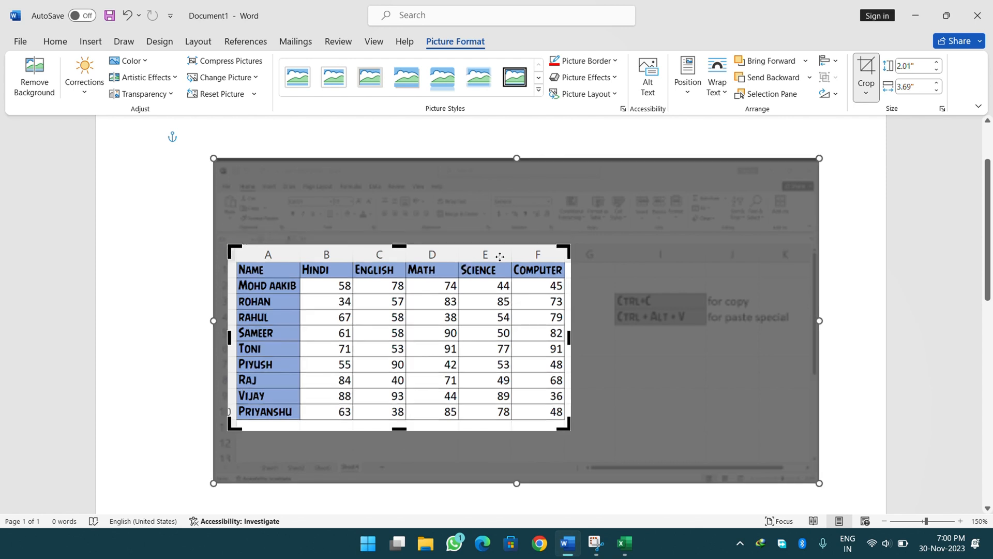
{"action": "left_click", "coordinate": [866, 72]}
{"action": "left_click_drag", "start_coordinate": [567, 298], "coordinate": [867, 191]}
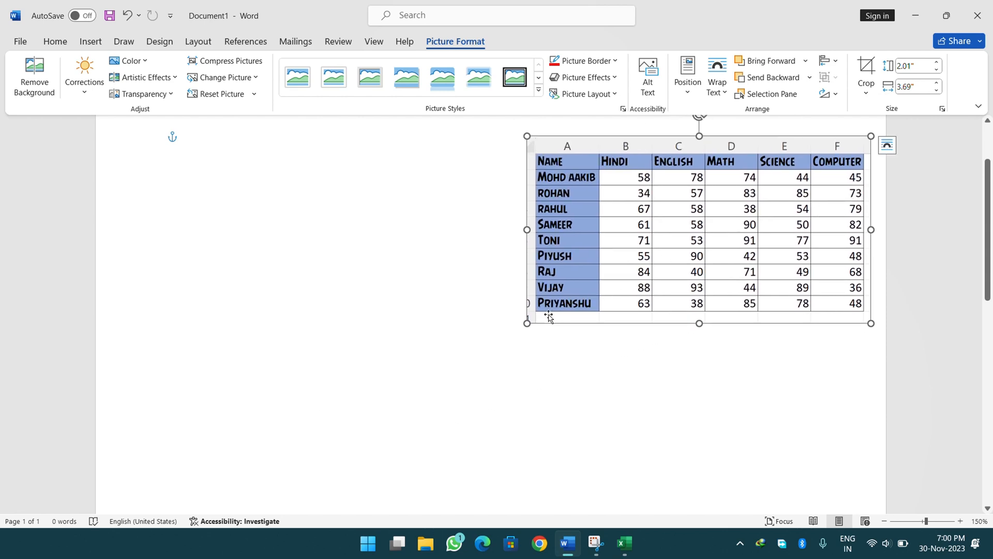
Enlarge the cropped marks-table screenshot to about 3.82" high by 7.03" wide, reposition it, and delete it from the page
{"action": "left_click_drag", "start_coordinate": [528, 322], "coordinate": [212, 474]}
{"action": "left_click_drag", "start_coordinate": [478, 333], "coordinate": [433, 330]}
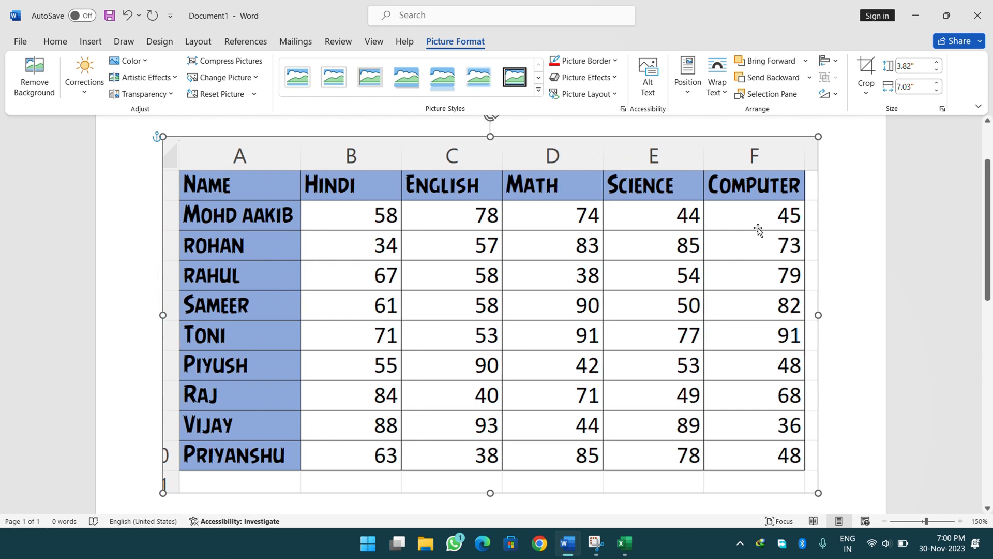
{"action": "key", "text": "Delete"}
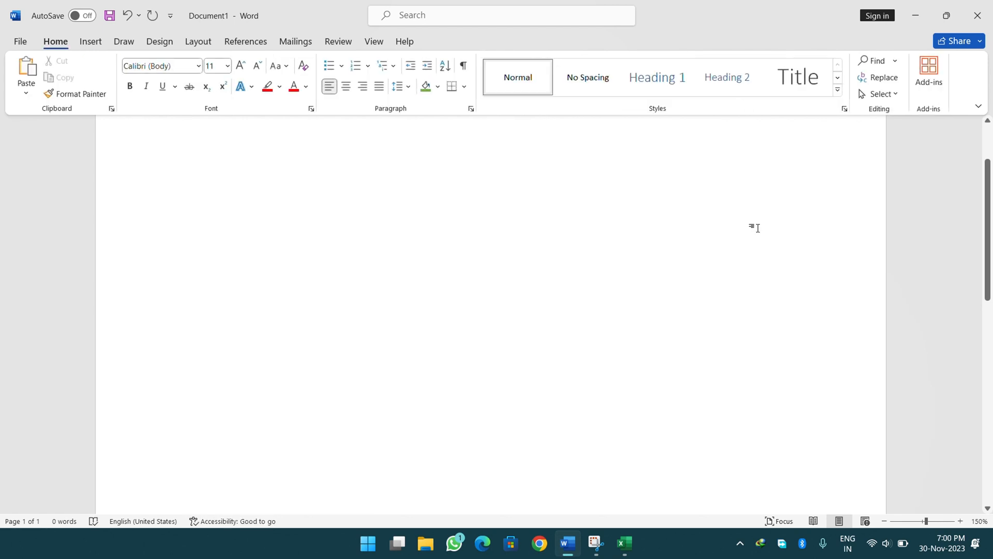
Insert a screen clipping of the Excel marks table, covering columns A to F and rows 1 to 10 with their headings
{"action": "left_click", "coordinate": [99, 42]}
{"action": "left_click", "coordinate": [341, 89]}
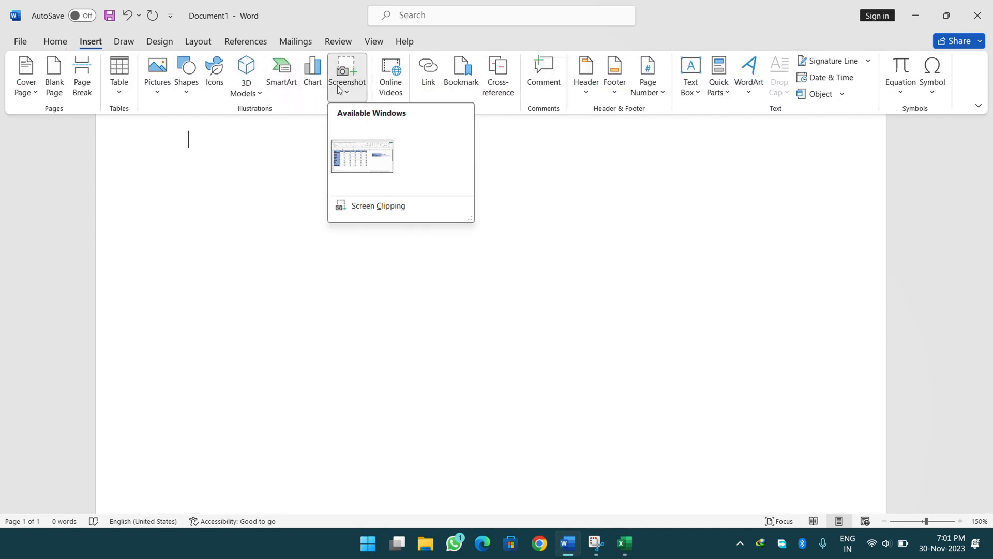
{"action": "left_click", "coordinate": [382, 207]}
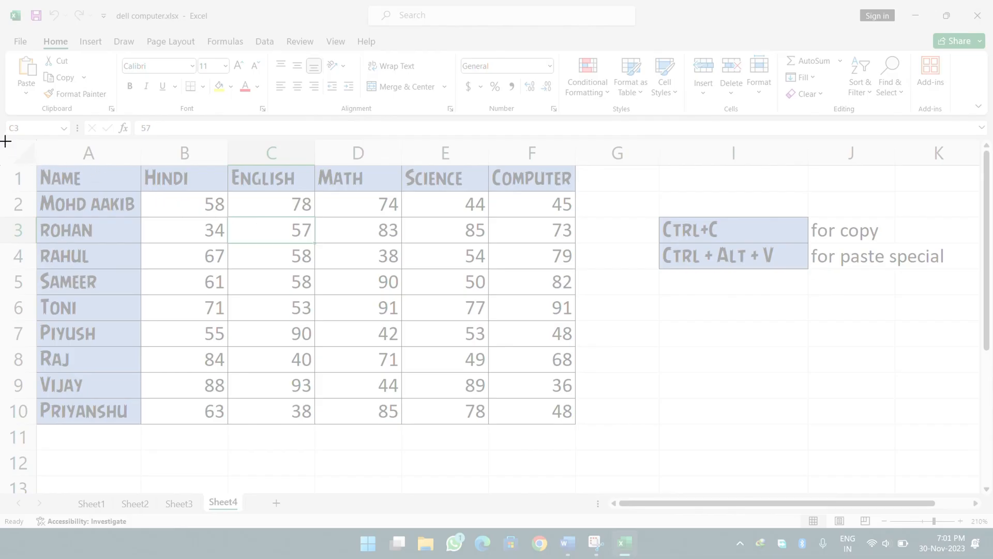
{"action": "left_click_drag", "start_coordinate": [2, 139], "coordinate": [580, 428]}
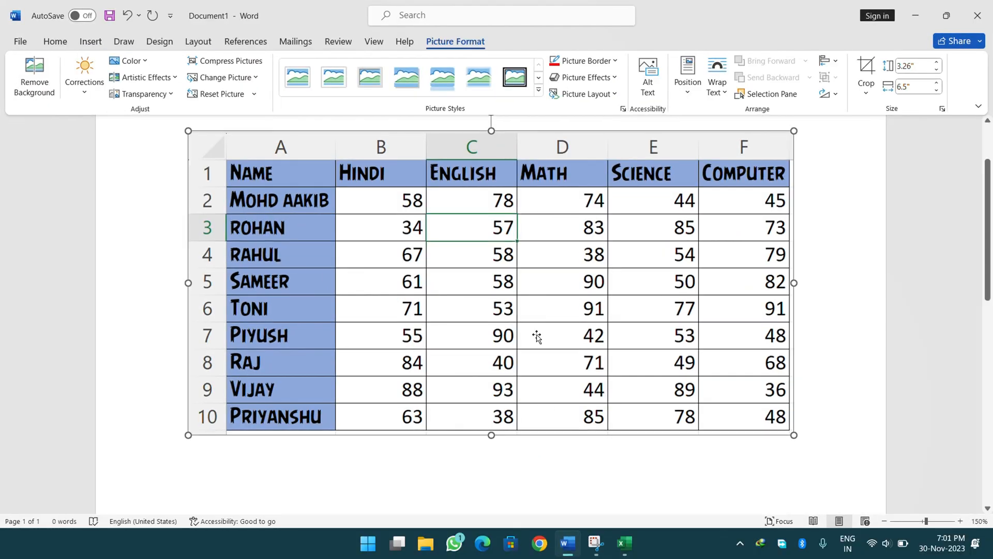
{"action": "scroll", "coordinate": [548, 264], "scroll_direction": "down", "scroll_amount": 2}
{"action": "scroll", "coordinate": [548, 264], "scroll_direction": "up", "scroll_amount": 2}
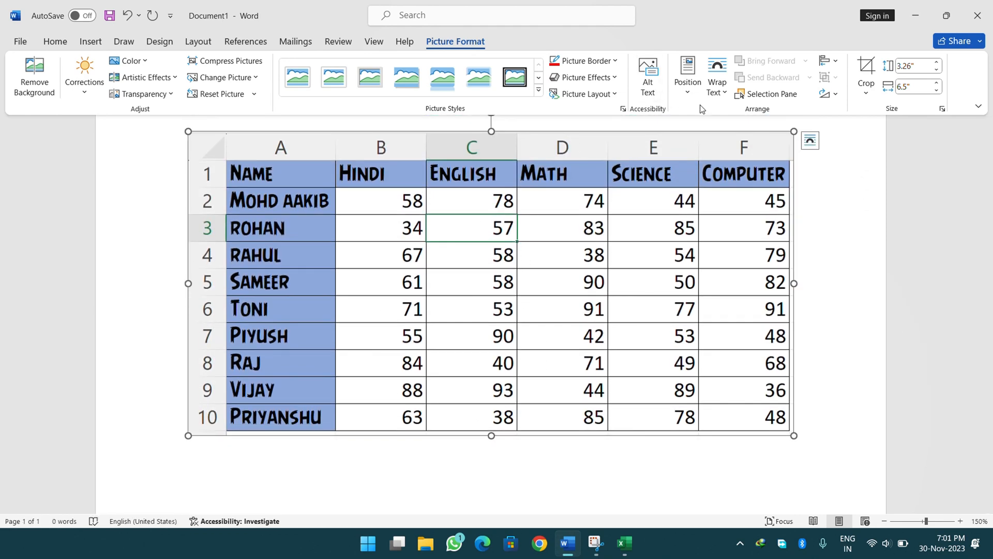
Set the clipping's text wrapping to In Front of Text and move it slightly down and to the right
{"action": "right_click", "coordinate": [566, 286]}
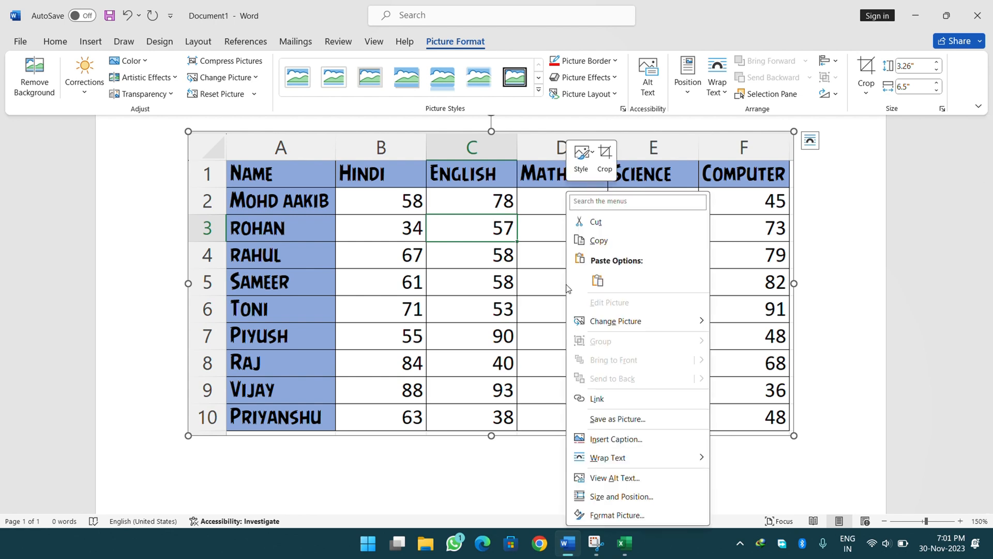
{"action": "mouse_move", "coordinate": [647, 323]}
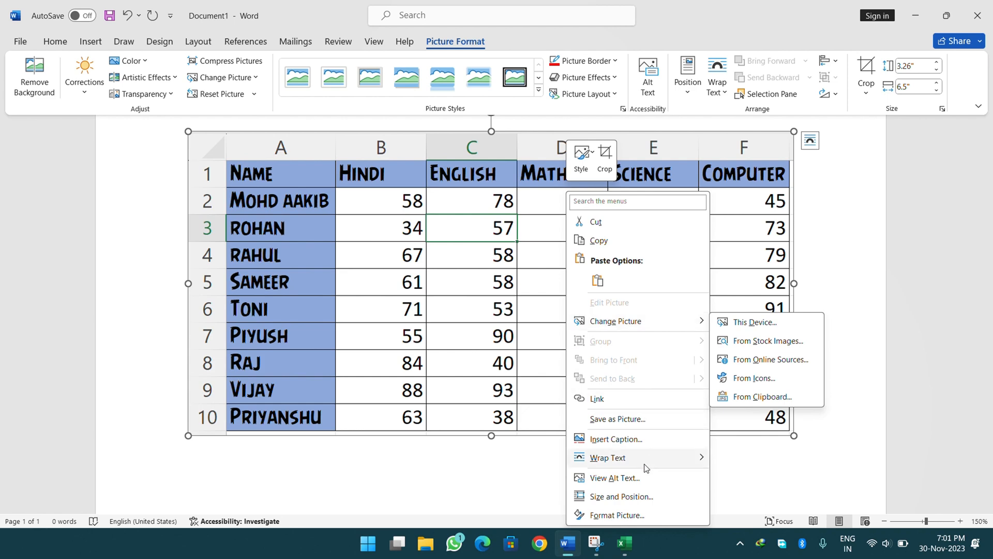
{"action": "mouse_move", "coordinate": [647, 463]}
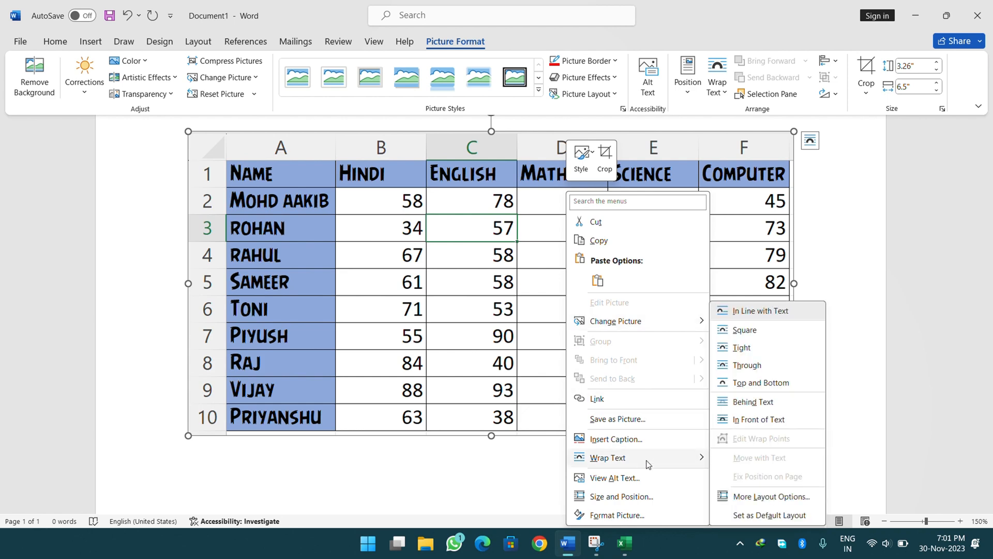
{"action": "left_click", "coordinate": [767, 423]}
{"action": "left_click_drag", "start_coordinate": [580, 309], "coordinate": [640, 320]}
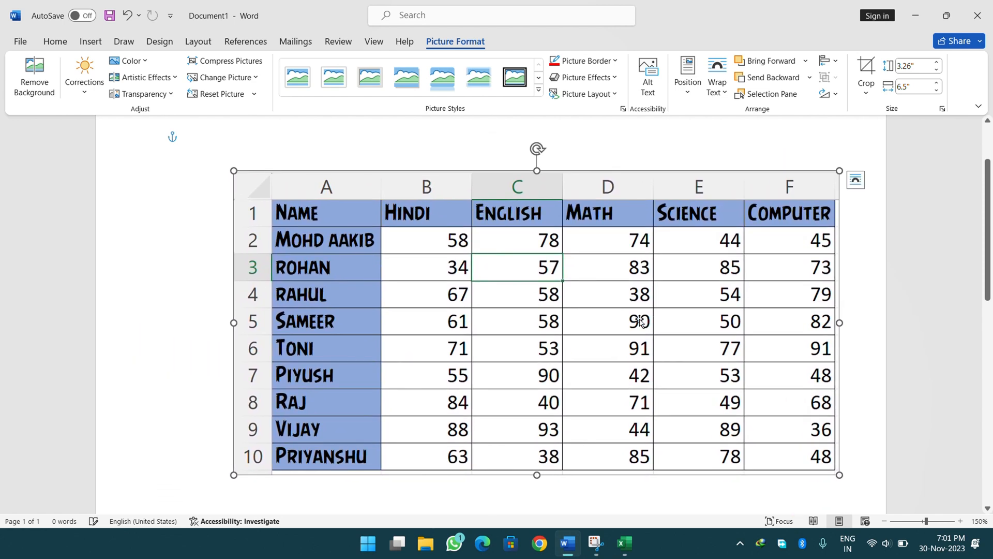
Set the clipping's text wrapping to In Line with Text and try to move it down the page
{"action": "left_click", "coordinate": [718, 92]}
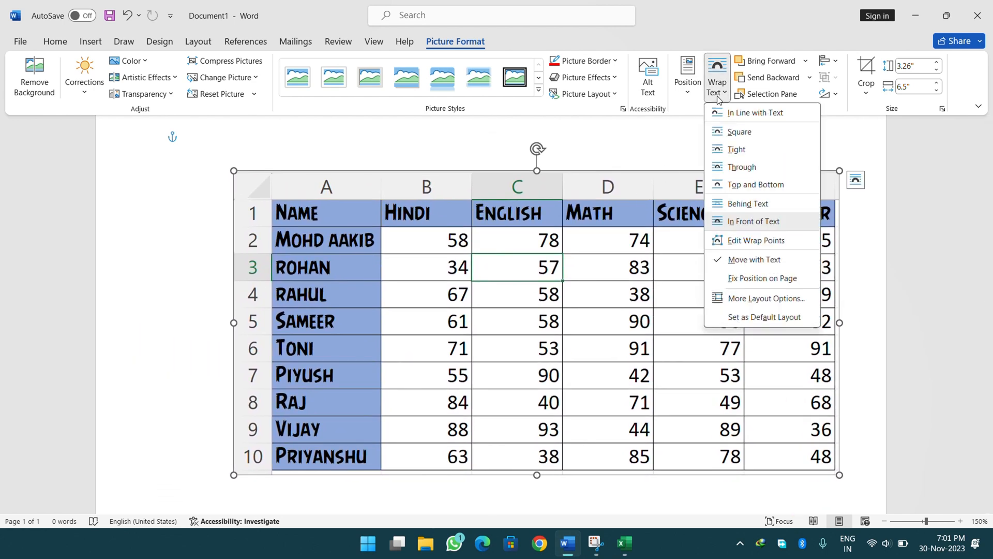
{"action": "left_click", "coordinate": [750, 111]}
{"action": "left_click_drag", "start_coordinate": [685, 154], "coordinate": [667, 387]}
Change the clipping's text wrapping back to In Front of Text and move it slightly down and to the left
{"action": "left_click", "coordinate": [723, 78]}
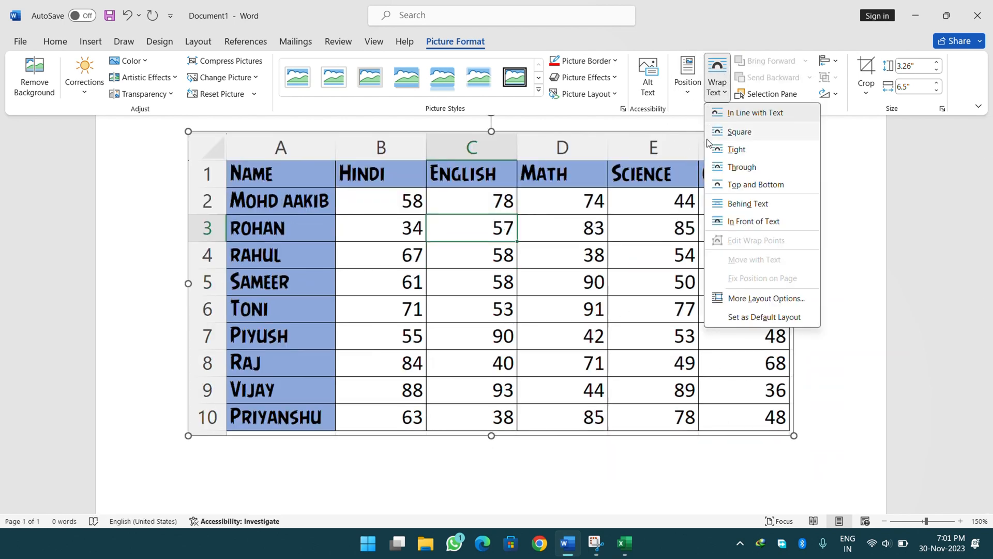
{"action": "left_click", "coordinate": [754, 220]}
{"action": "left_click_drag", "start_coordinate": [580, 238], "coordinate": [569, 287]}
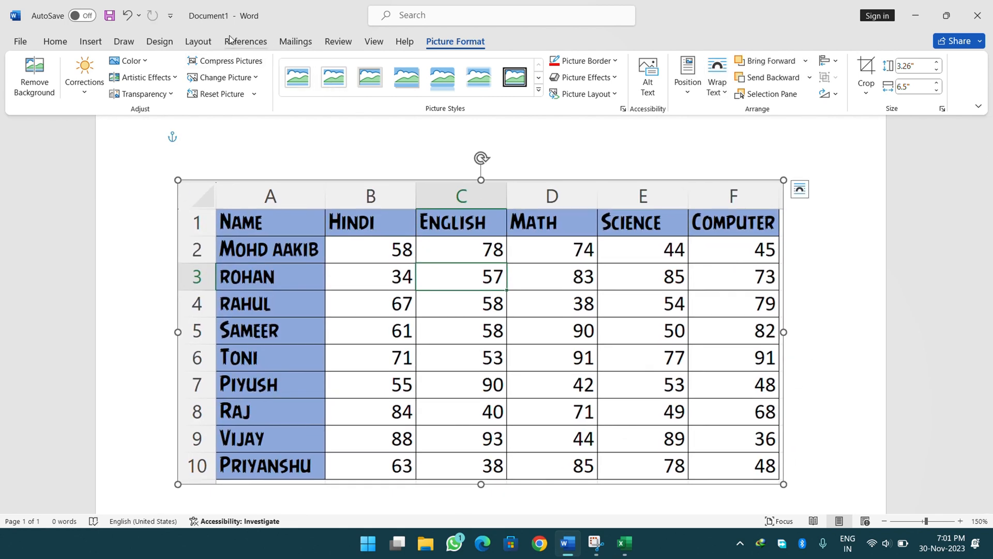
Adjust the clipping's placement so it sits slightly higher and further right, roughly centred across the page
{"action": "left_click", "coordinate": [84, 43]}
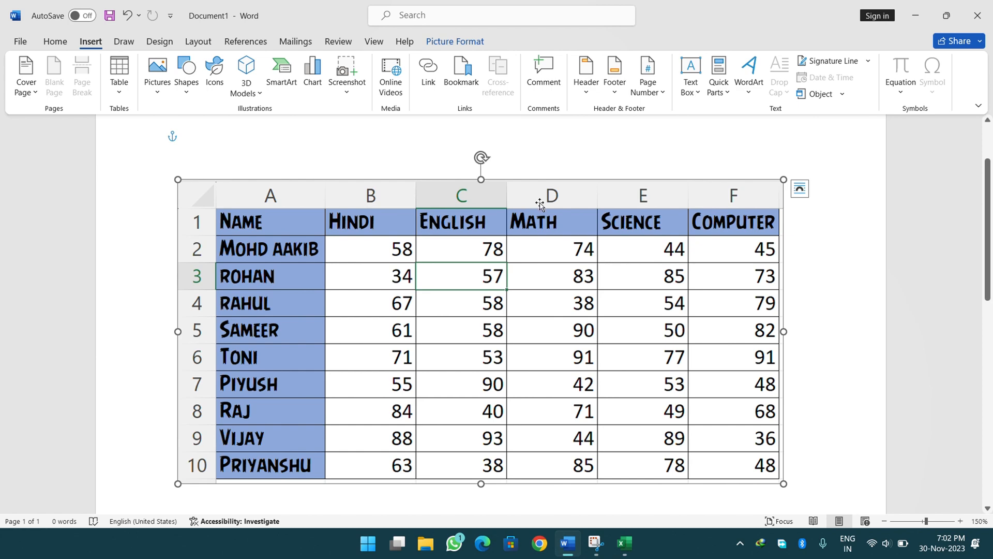
{"action": "left_click_drag", "start_coordinate": [540, 204], "coordinate": [568, 203]}
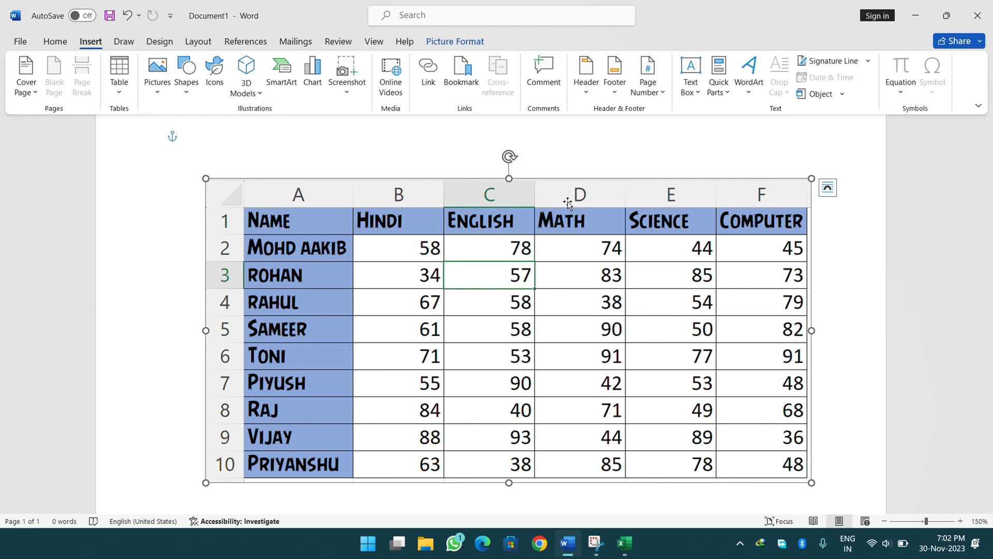
{"action": "left_click_drag", "start_coordinate": [568, 202], "coordinate": [553, 197]}
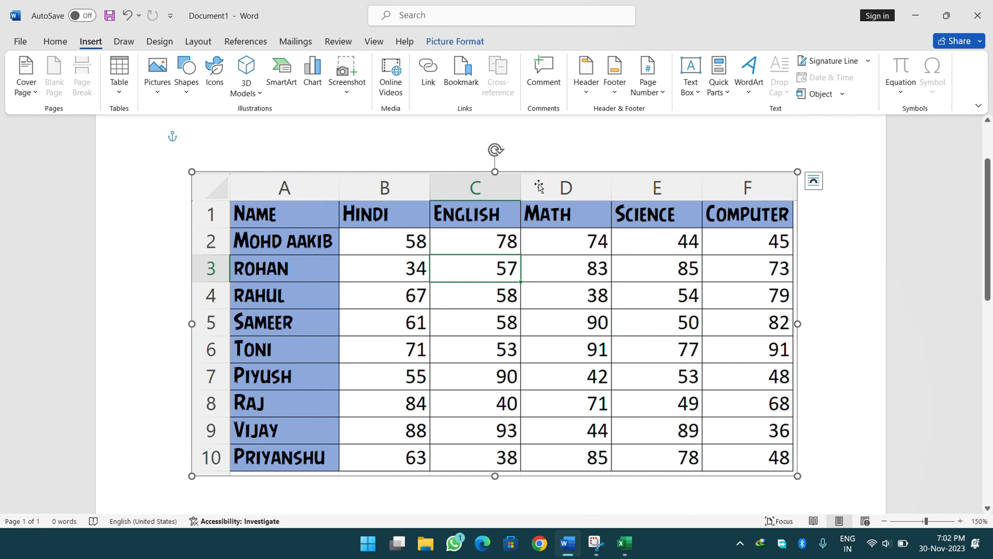
{"action": "left_click", "coordinate": [420, 25]}
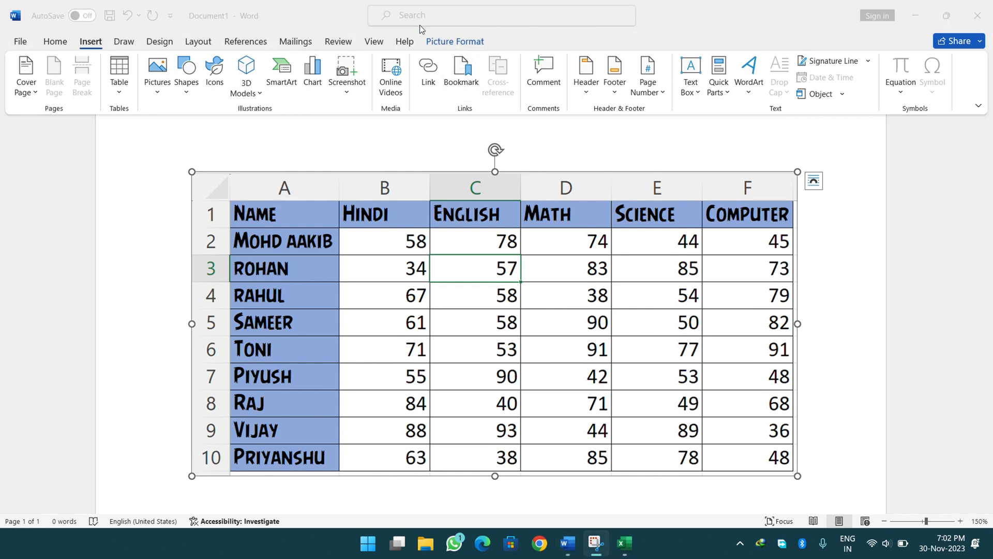